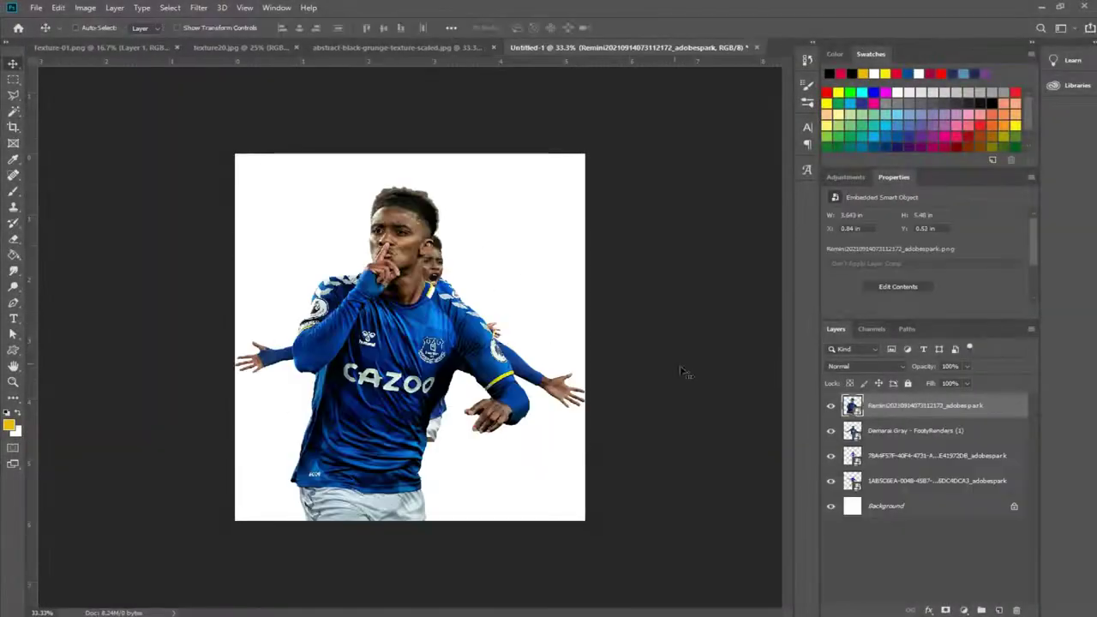
# Enlarge the shushing player, then show the Demarai Gray cutout and enlarge it across the left.
pyautogui.moveTo(576, 360)
pyautogui.mouseDown()
pyautogui.moveTo(549, 273)
pyautogui.moveTo(578, 296)
pyautogui.mouseUp()
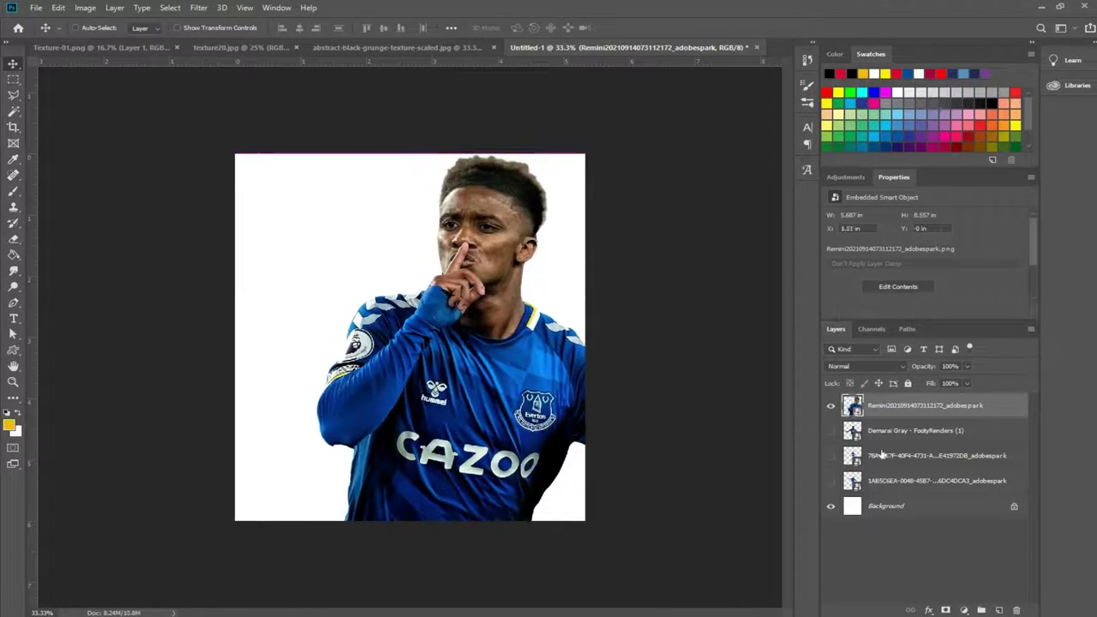
pyautogui.click(830, 430)
pyautogui.click(908, 430)
pyautogui.hotkey('ctrl', 't')
pyautogui.moveTo(360, 257); pyautogui.dragTo(480, 242)
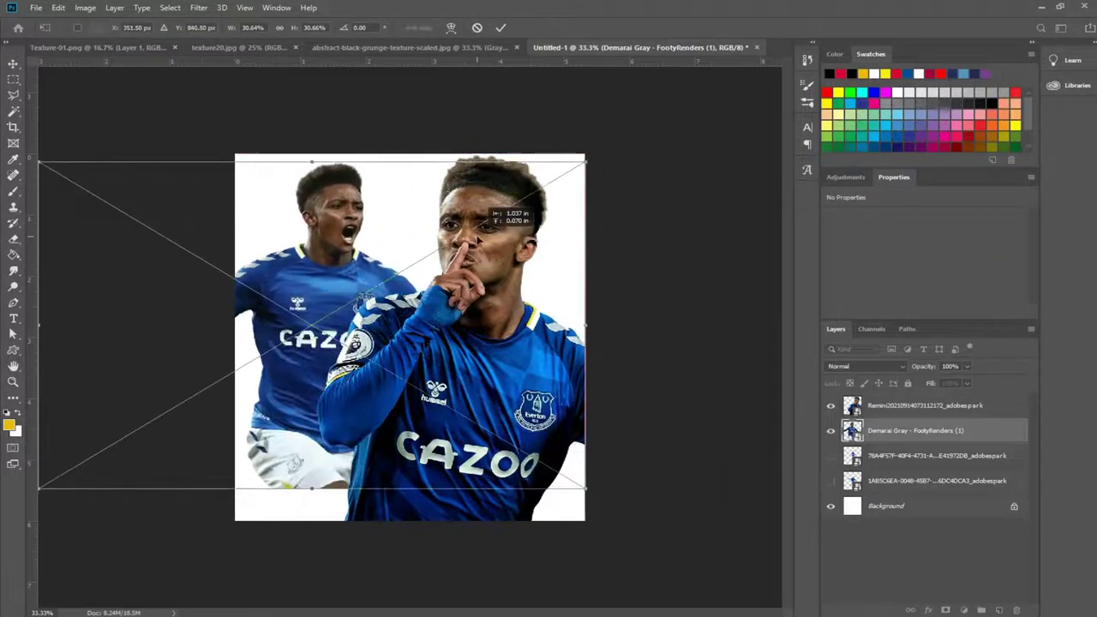
pyautogui.press('Return')
# Show the small running player on the poster and delete the extra player cutout.
pyautogui.moveTo(934, 455); pyautogui.dragTo(934, 403)
pyautogui.click(830, 430)
pyautogui.moveTo(360, 368); pyautogui.dragTo(462, 446)
pyautogui.click(934, 406)
pyautogui.press('Delete')
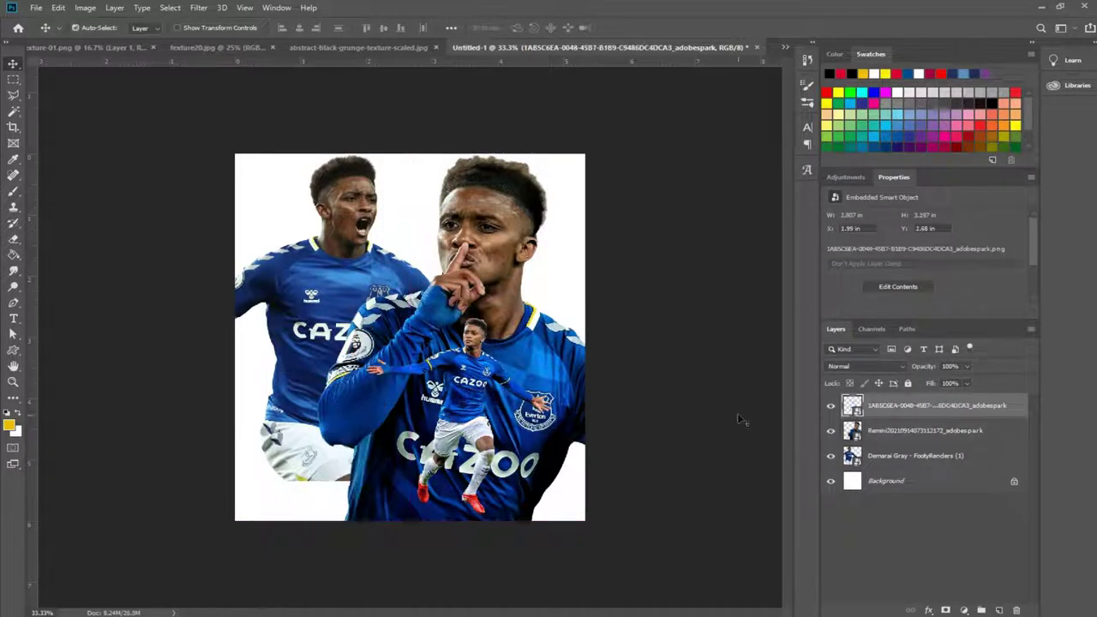
# Scale the running player into the lower centre and add a layer mask to Demarai Gray.
pyautogui.hotkey('ctrl', 't')
pyautogui.moveTo(599, 296); pyautogui.dragTo(667, 276)
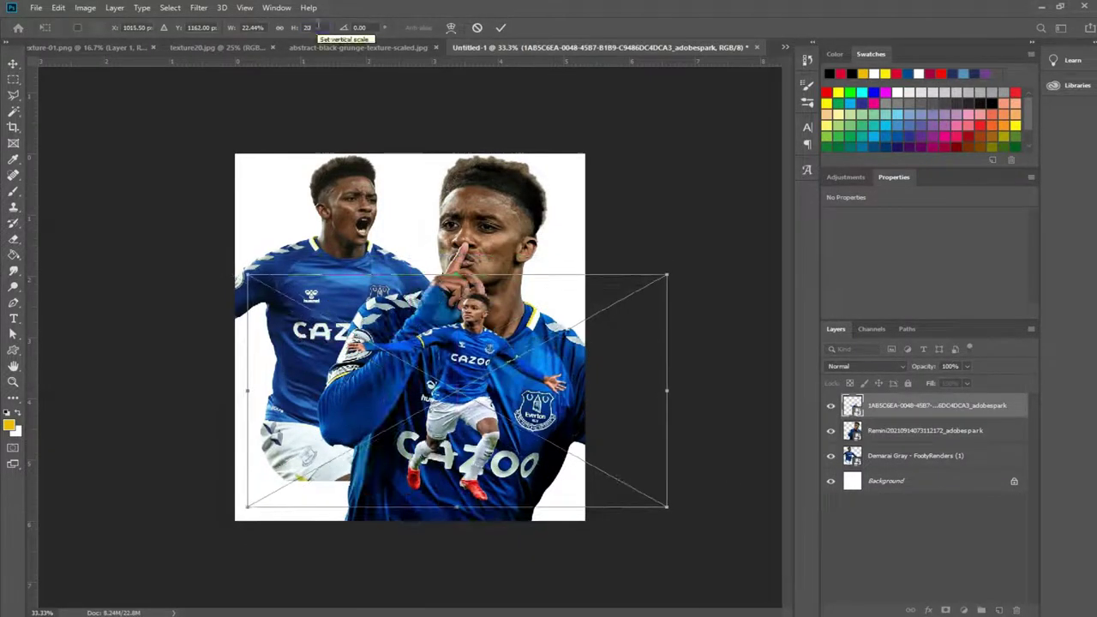
pyautogui.click(501, 27)
pyautogui.click(917, 455)
pyautogui.click(962, 609)
# Paint black on the mask with an Acrylic Messy Paint brush to hide the lower-left shorts.
pyautogui.press('b')
pyautogui.rightClick(475, 257)
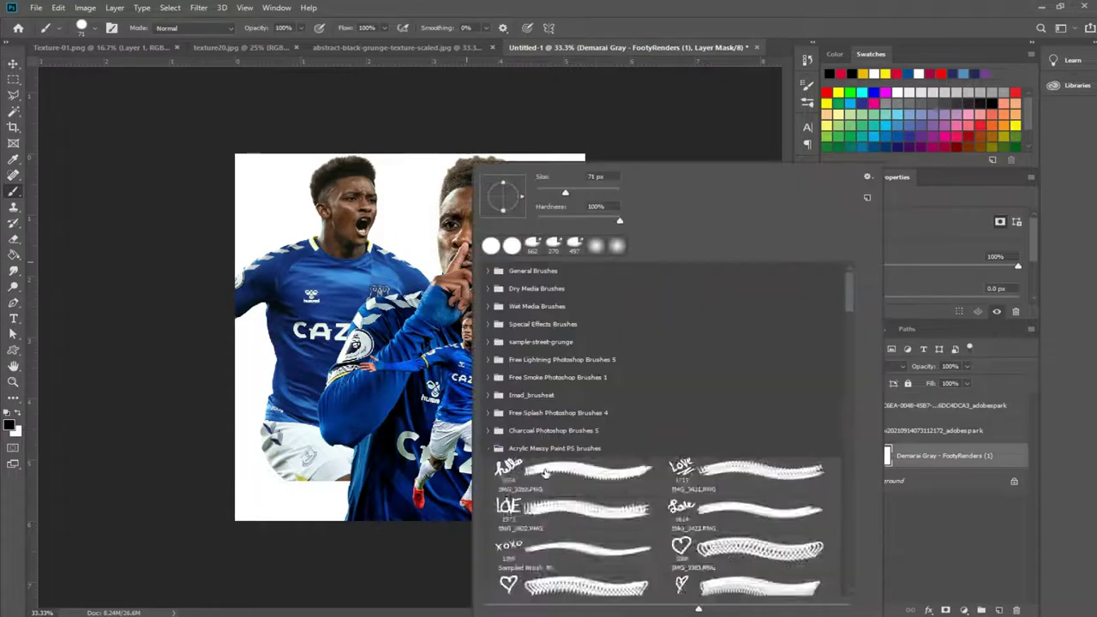
pyautogui.click(487, 448)
pyautogui.scroll(-3, 600, 514)
pyautogui.doubleClick(566, 514)
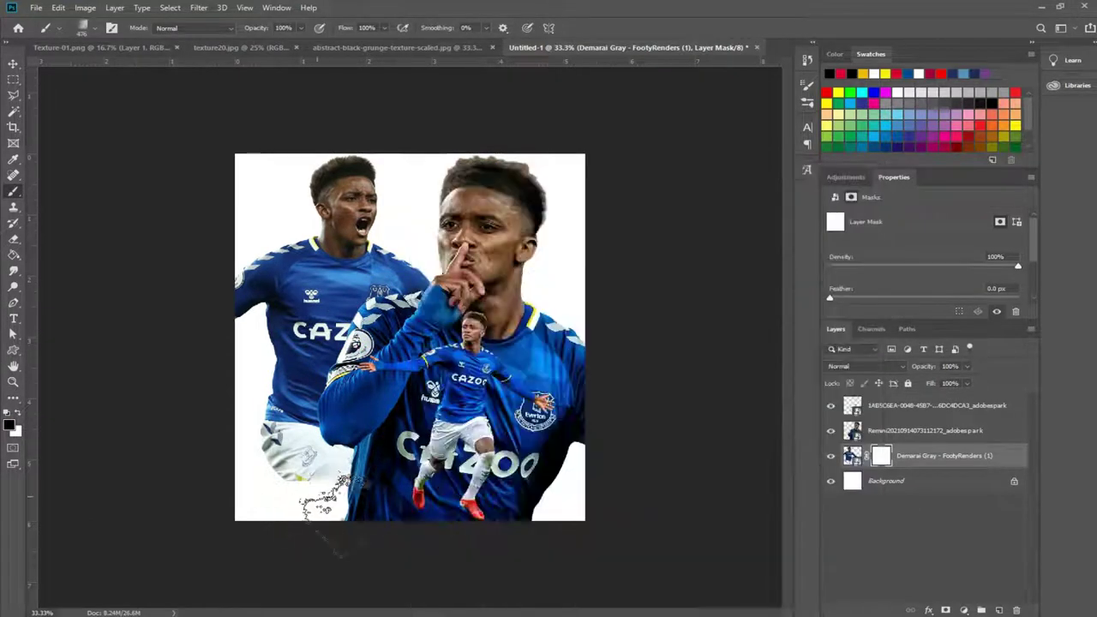
pyautogui.moveTo(324, 501); pyautogui.dragTo(287, 467)
# Add a black Solid Color fill background and a layer mask on the shushing player.
pyautogui.click(962, 609)
pyautogui.click(976, 387)
pyautogui.click(934, 223)
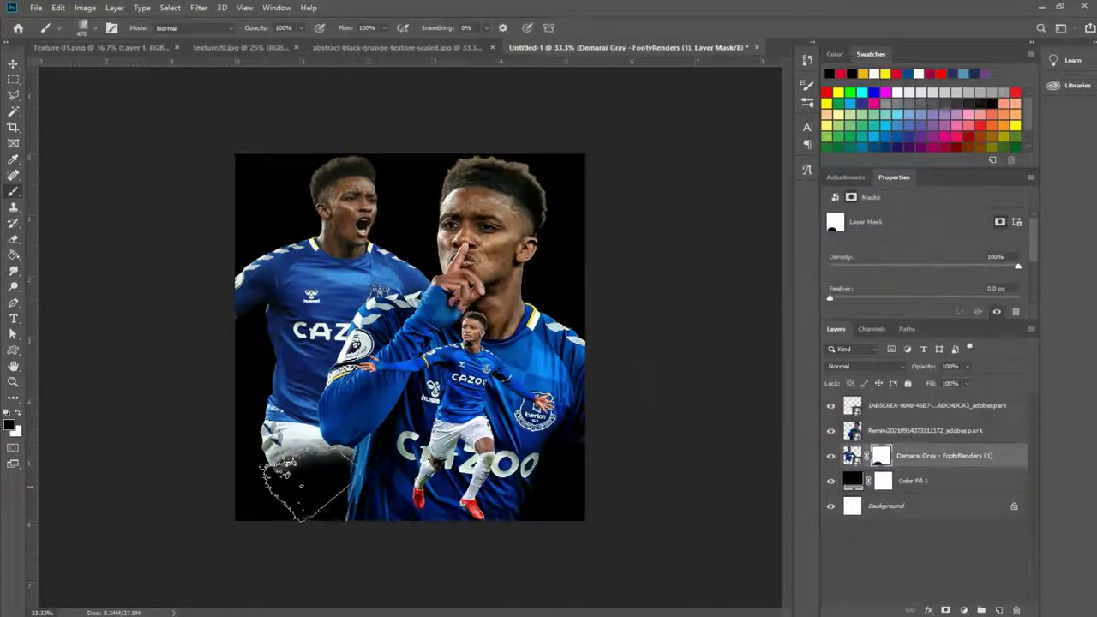
pyautogui.click(942, 430)
pyautogui.click(945, 609)
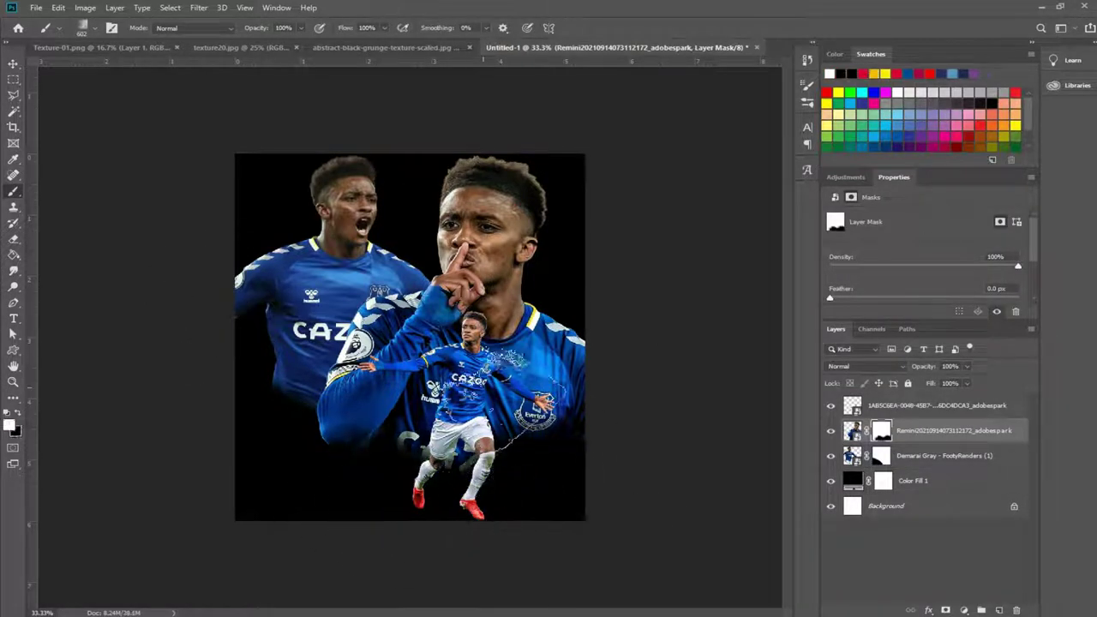
pyautogui.scroll(5, 357, 426)
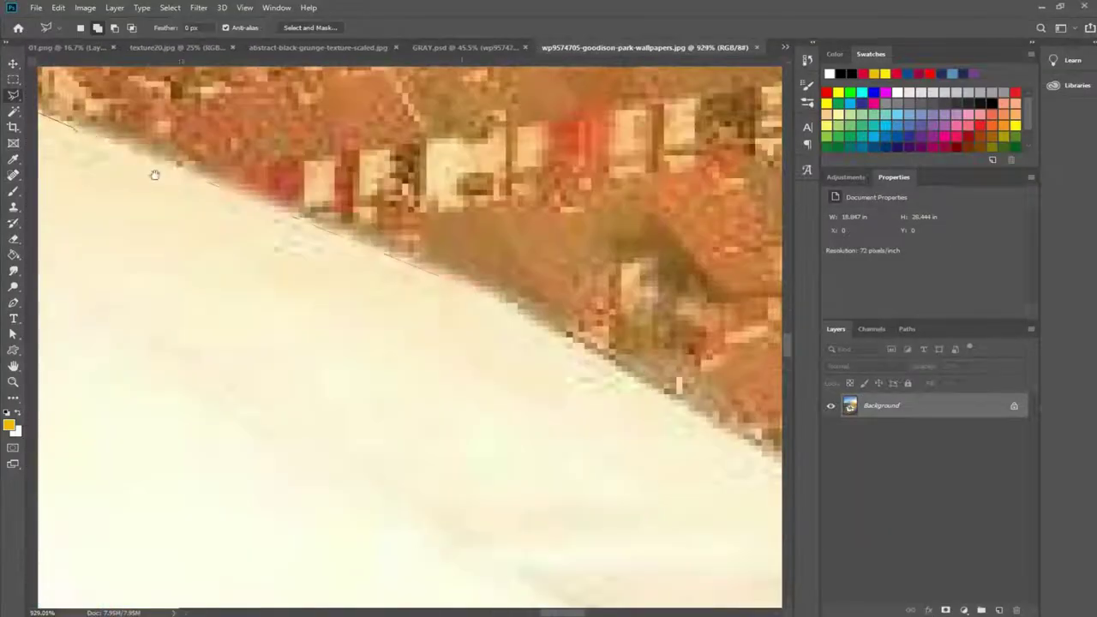
# Place Polygonal Lasso points along the blue stand edge and outer wall of Goodison Park.
pyautogui.moveTo(154, 174); pyautogui.dragTo(528, 408)
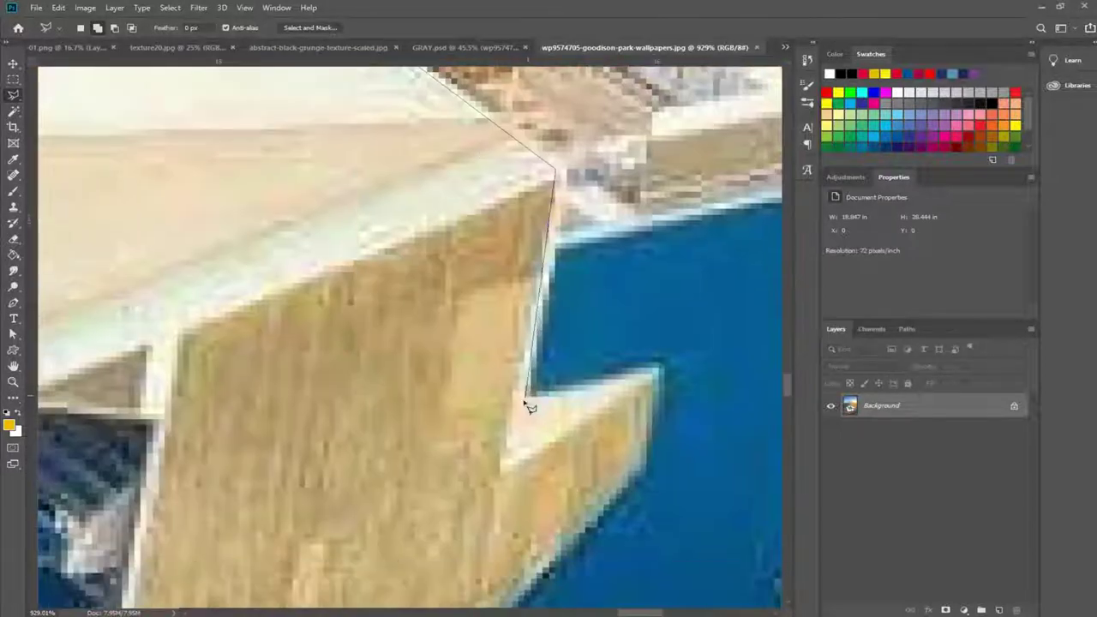
pyautogui.moveTo(646, 476); pyautogui.dragTo(310, 479)
pyautogui.moveTo(383, 470); pyautogui.dragTo(610, 279)
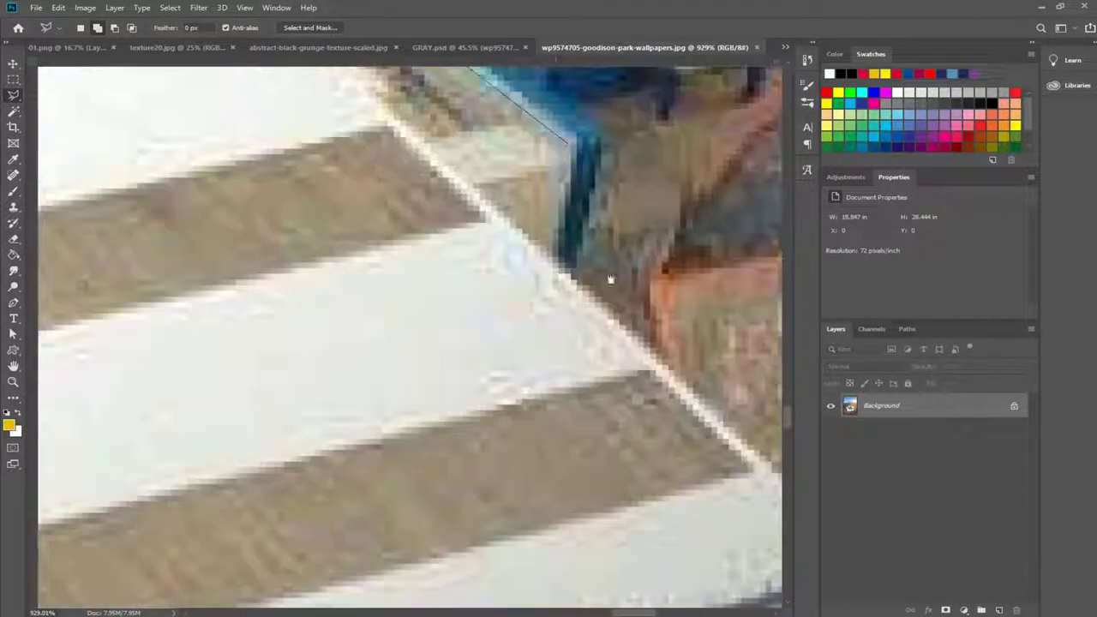
pyautogui.moveTo(765, 478); pyautogui.dragTo(541, 190)
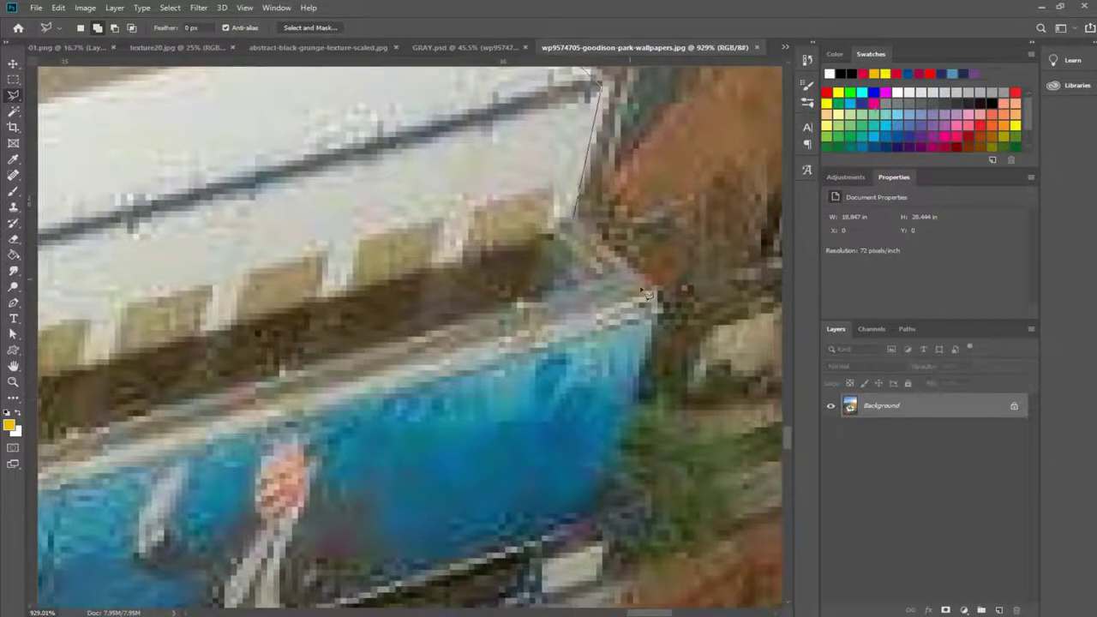
pyautogui.scroll(-5, 659, 282)
pyautogui.scroll(-5, 139, 375)
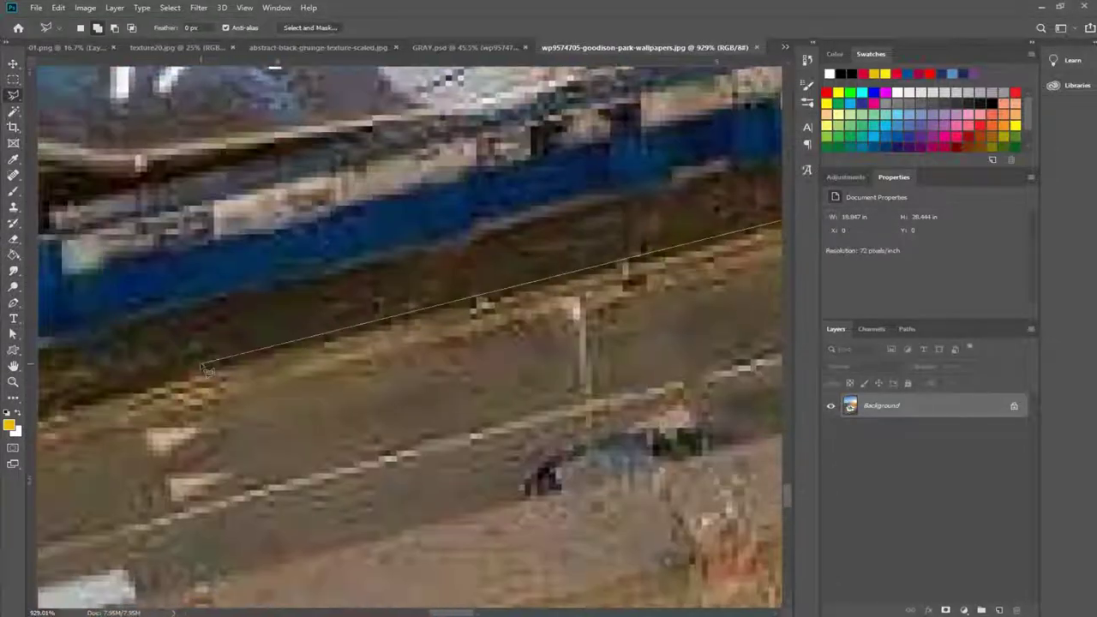
pyautogui.click(206, 369)
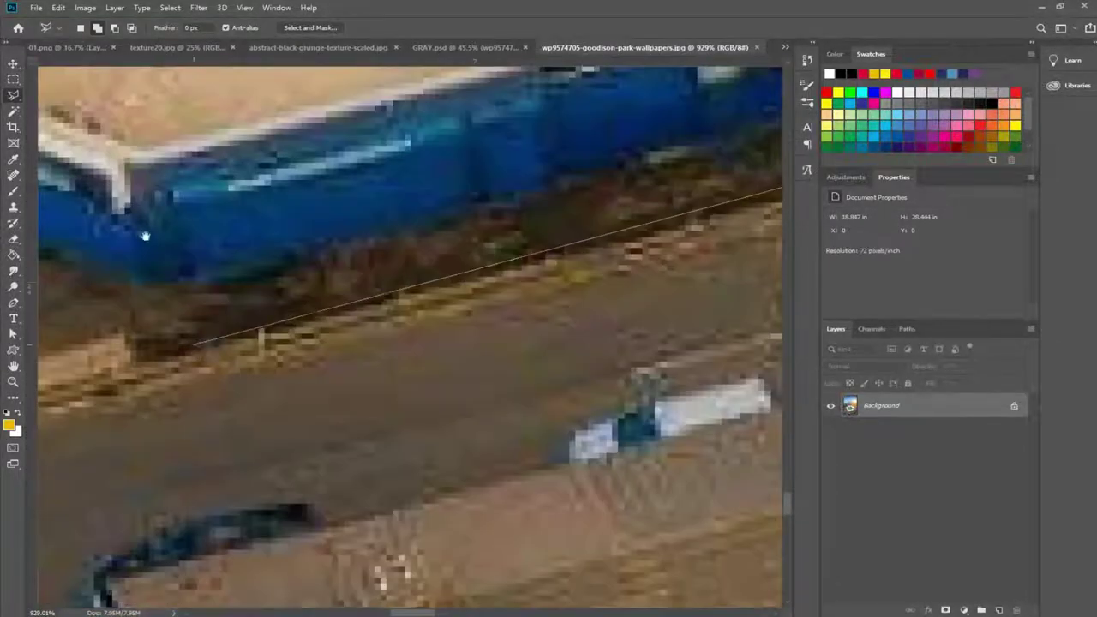
pyautogui.scroll(5, 206, 369)
pyautogui.click(337, 200)
pyautogui.scroll(5, 337, 200)
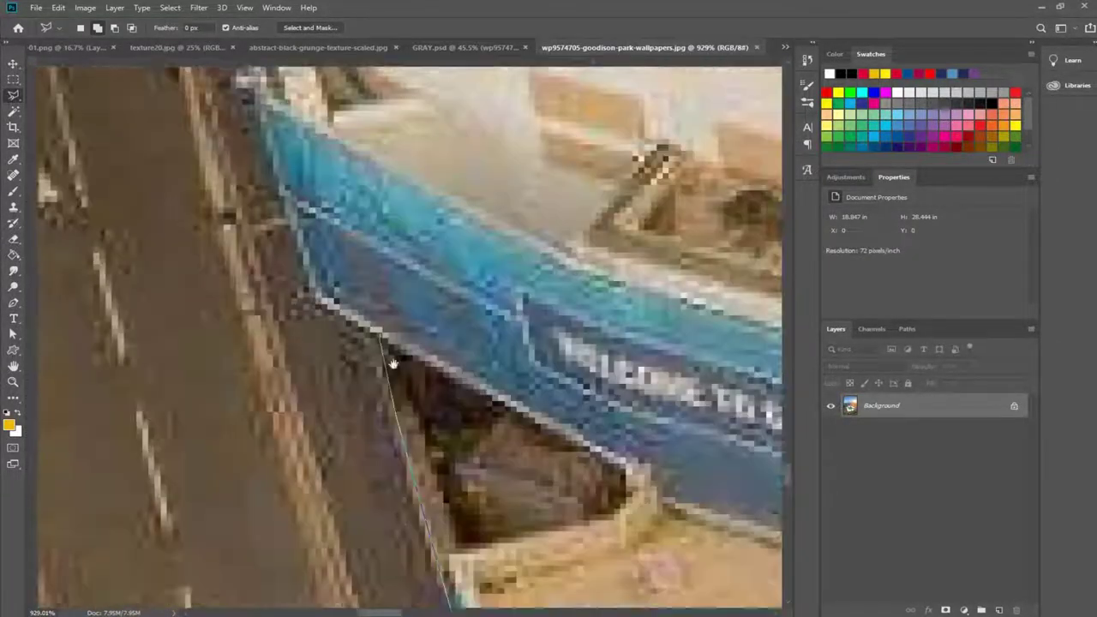
pyautogui.moveTo(321, 239); pyautogui.dragTo(458, 451)
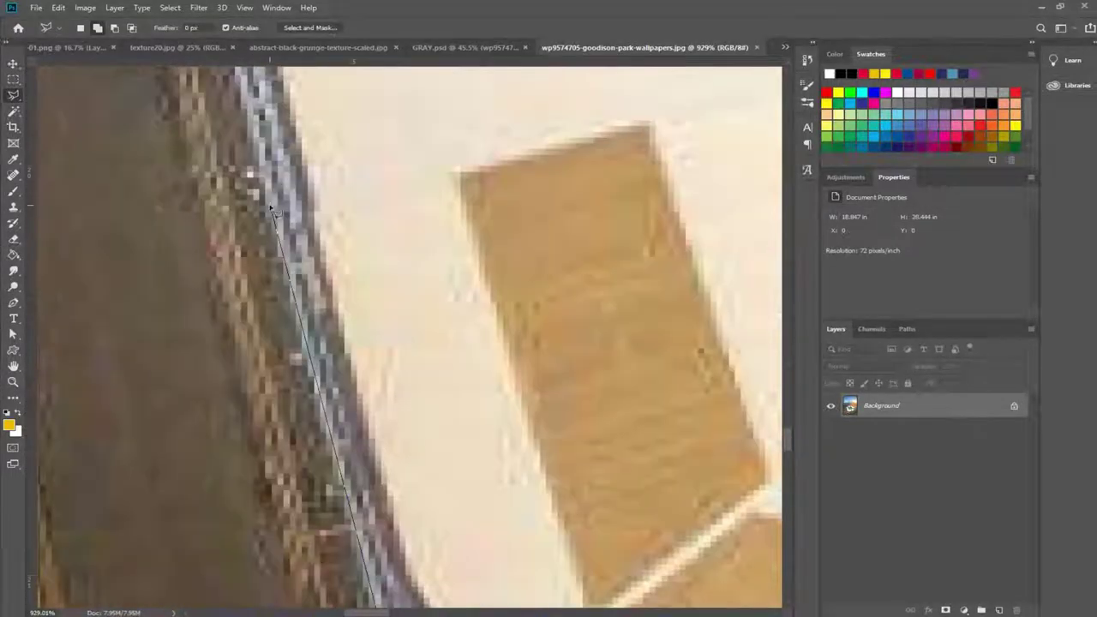
pyautogui.scroll(5, 423, 279)
pyautogui.scroll(3, 423, 279)
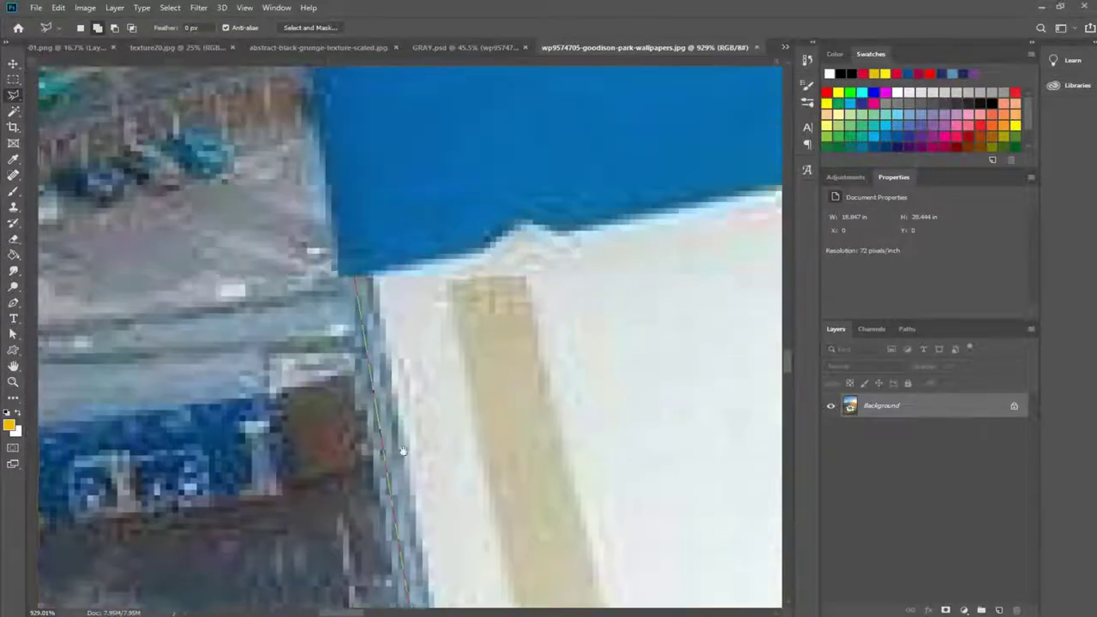
pyautogui.scroll(5, 310, 291)
pyautogui.scroll(-5, 416, 197)
pyautogui.scroll(-3, 415, 197)
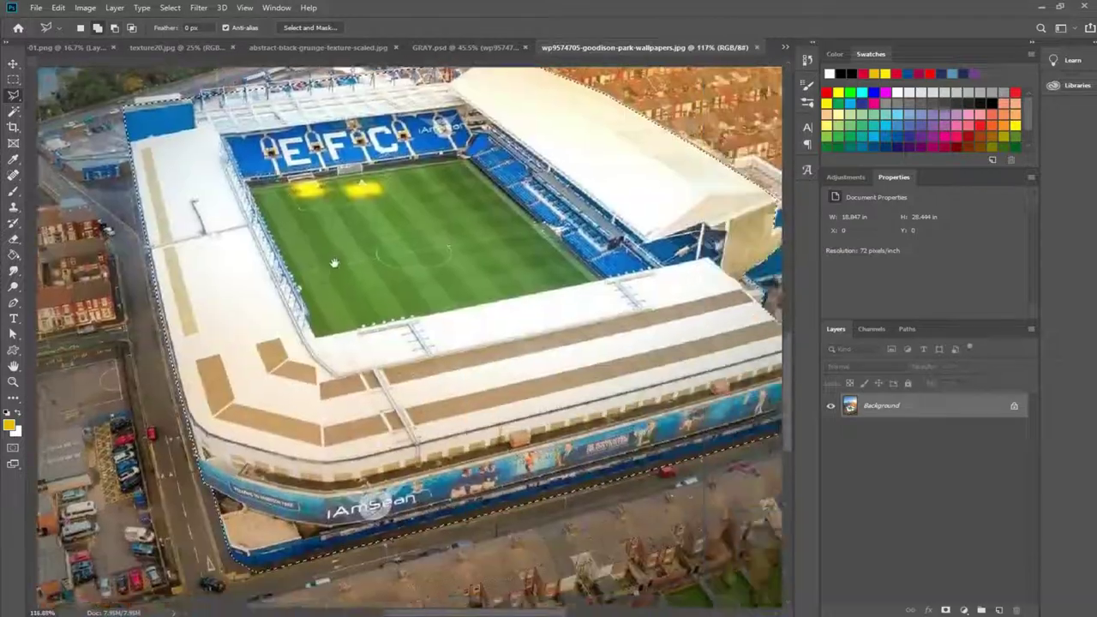
pyautogui.scroll(5, 226, 390)
pyautogui.scroll(3, 227, 390)
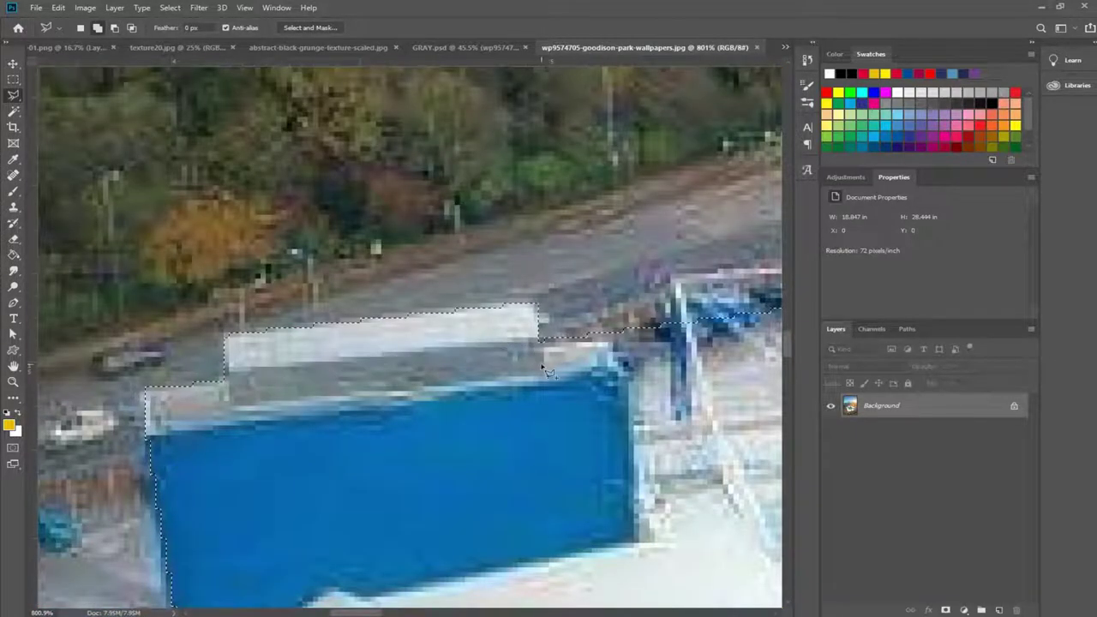
# Continue the lasso around the remaining stands until the stadium outline is closed.
pyautogui.moveTo(546, 370); pyautogui.dragTo(73, 402)
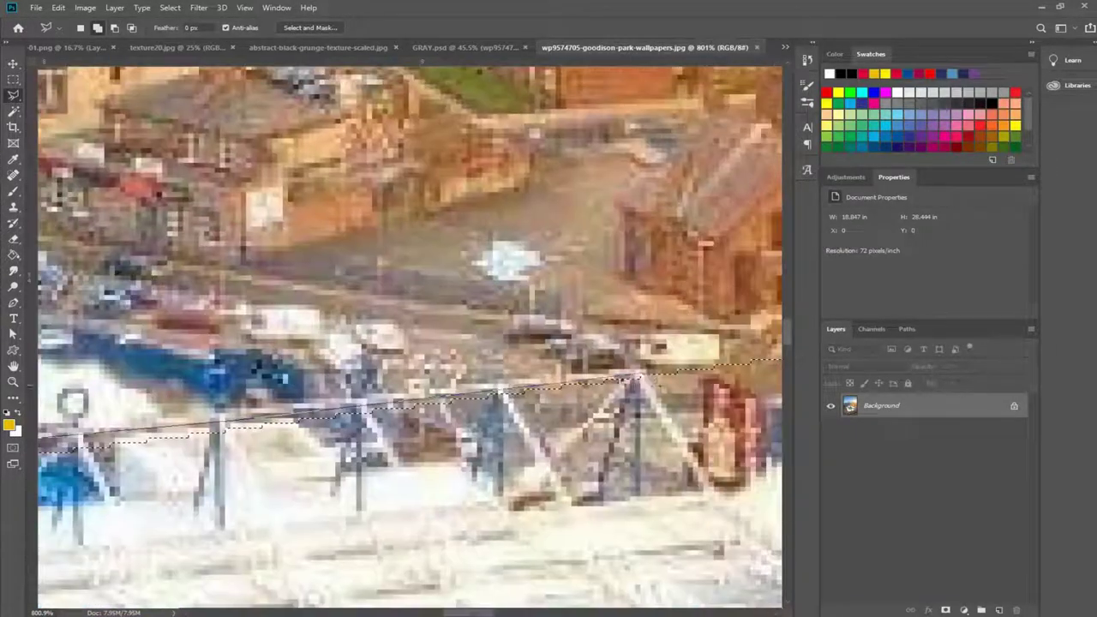
pyautogui.scroll(-5, 723, 517)
pyautogui.scroll(5, 558, 404)
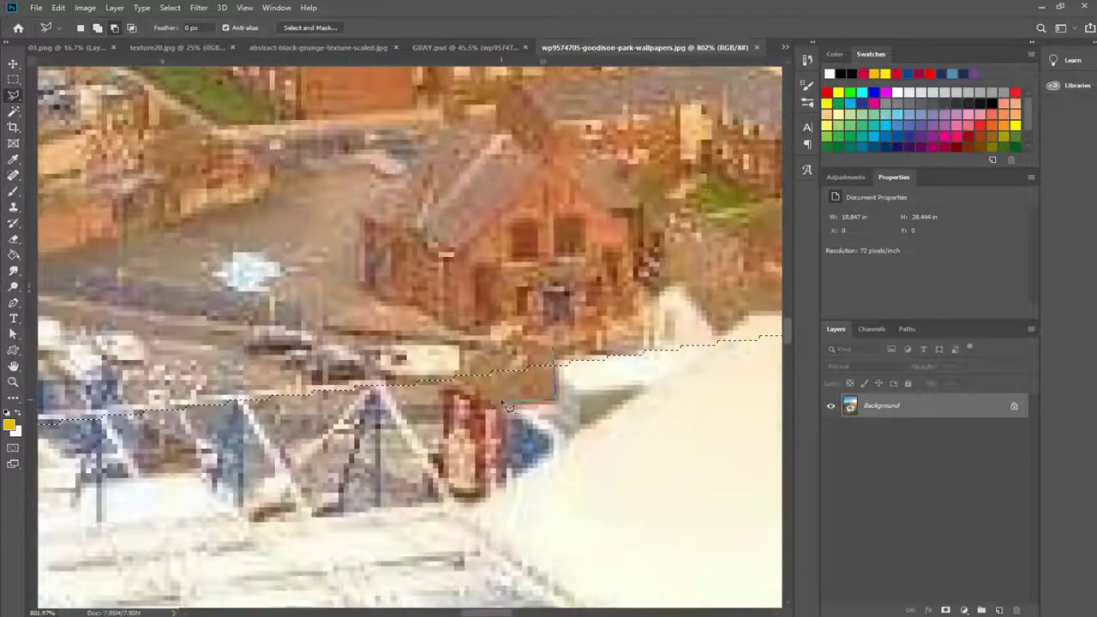
pyautogui.scroll(-5, 420, 403)
pyautogui.scroll(6, 500, 440)
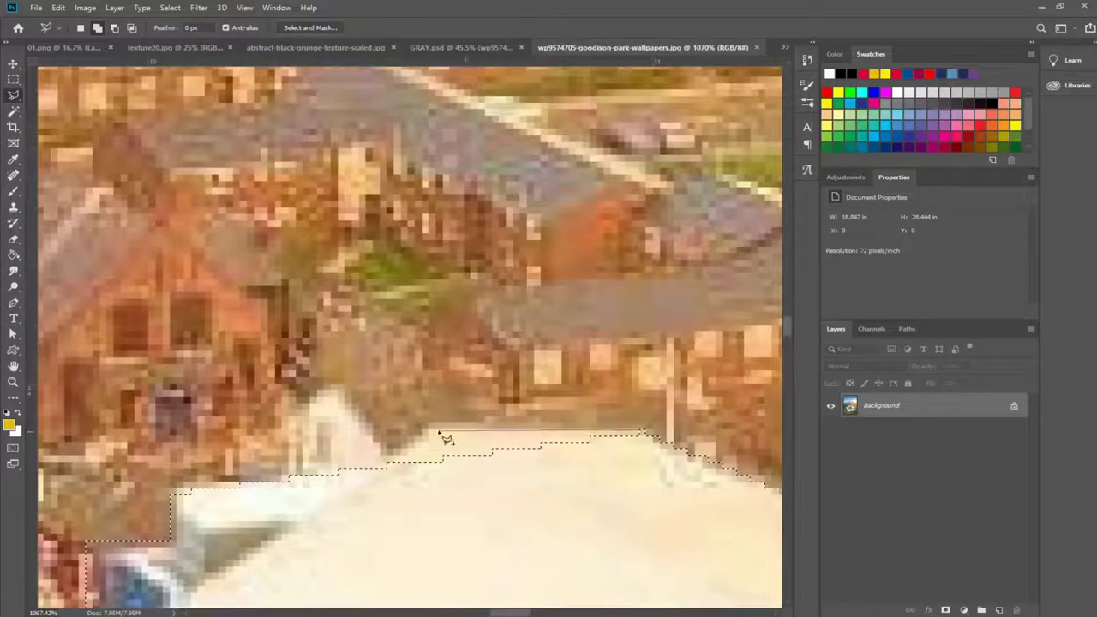
pyautogui.scroll(-5, 665, 514)
pyautogui.scroll(5, 336, 217)
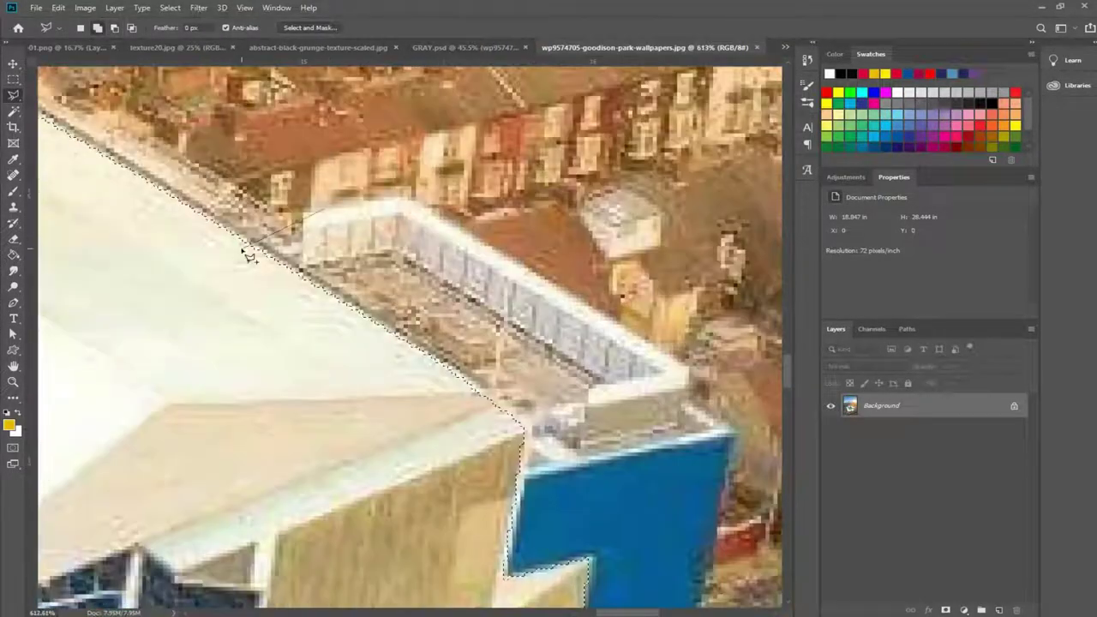
pyautogui.scroll(-5, 742, 438)
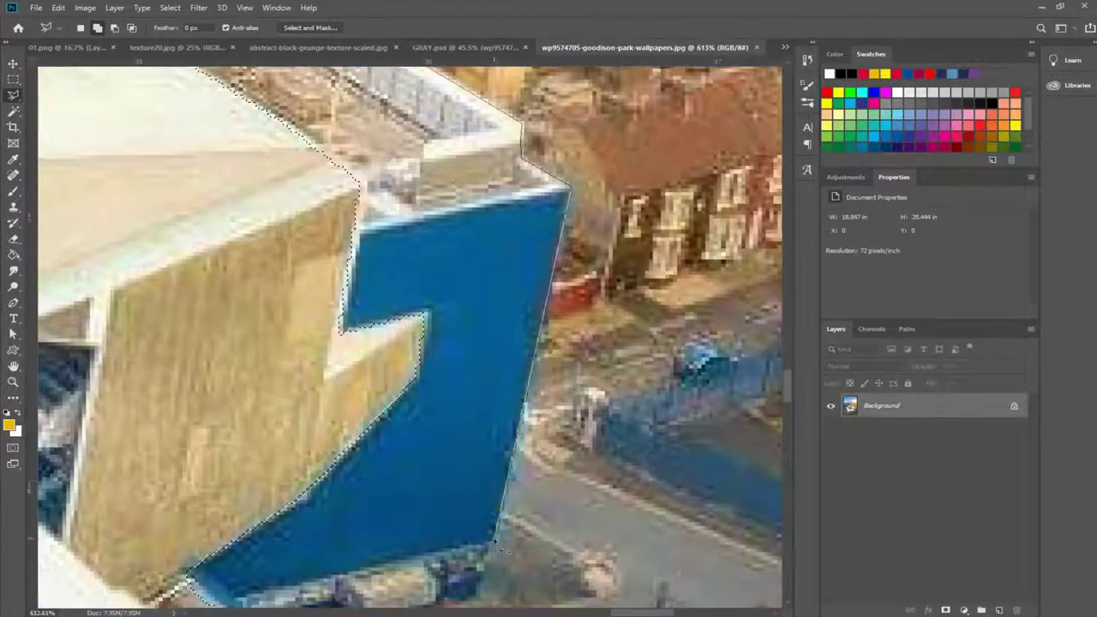
pyautogui.scroll(5, 649, 321)
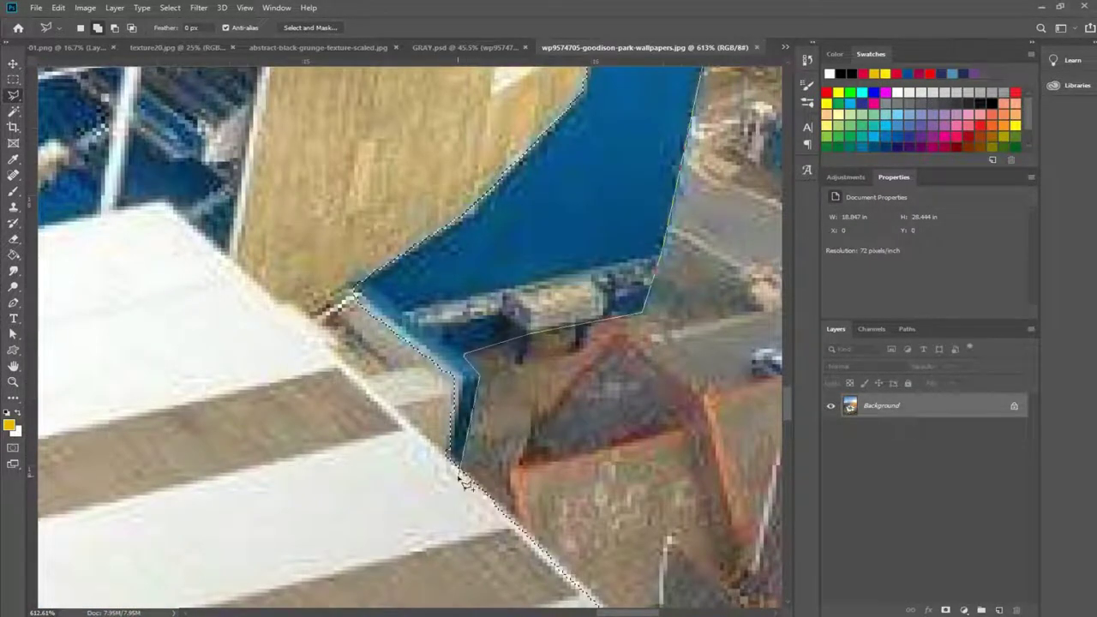
pyautogui.scroll(-5, 464, 482)
pyautogui.scroll(6, 471, 148)
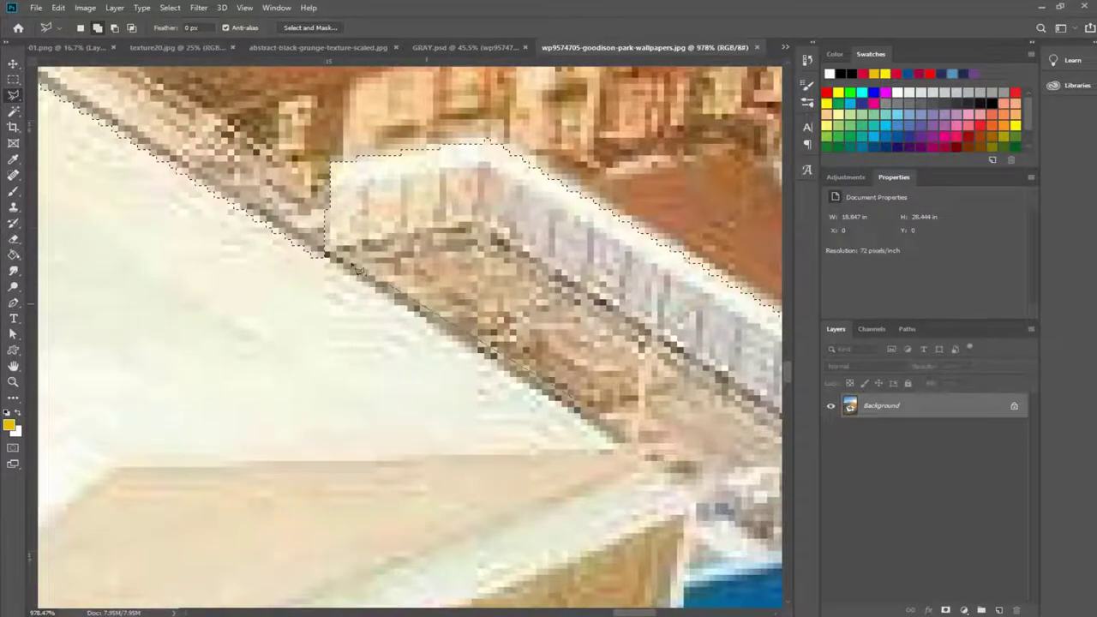
pyautogui.scroll(-4, 360, 271)
pyautogui.scroll(-2, 360, 270)
pyautogui.scroll(-3, 360, 270)
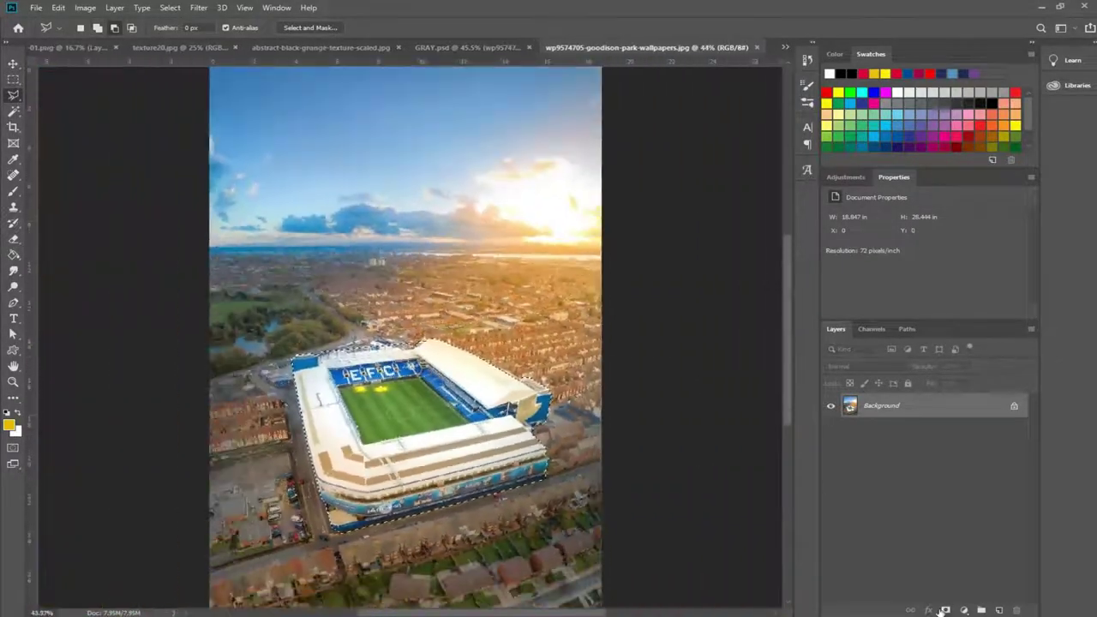
# Mask the stadium to its traced outline and begin a new lasso at its corner.
pyautogui.click(943, 610)
pyautogui.scroll(2, 445, 526)
pyautogui.scroll(1, 583, 374)
pyautogui.scroll(1, 401, 452)
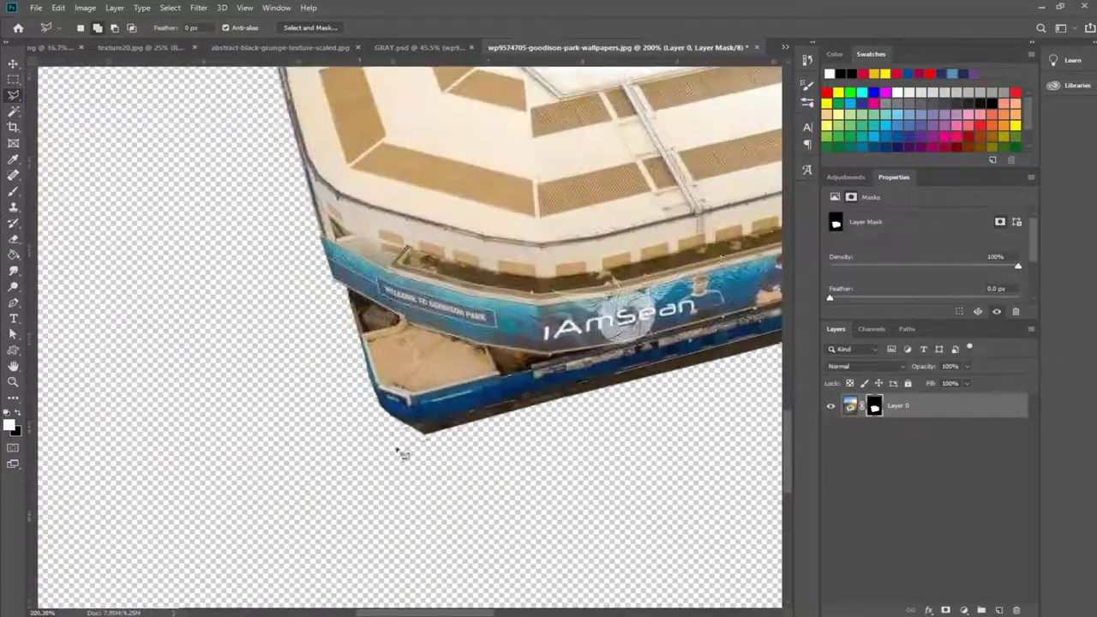
pyautogui.click(426, 433)
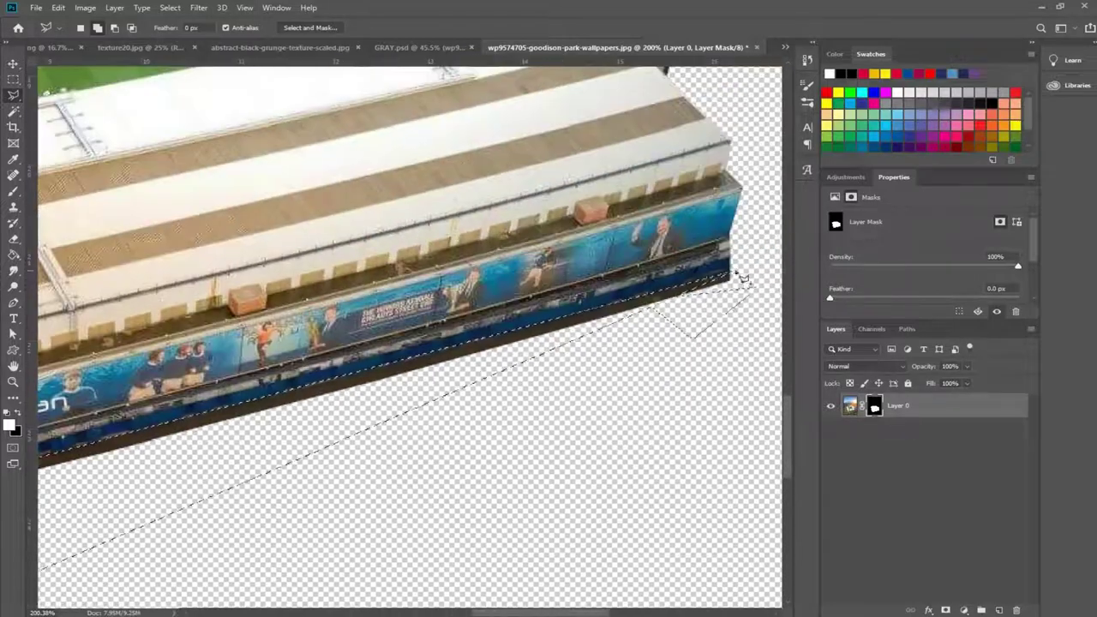
pyautogui.scroll(5, 746, 277)
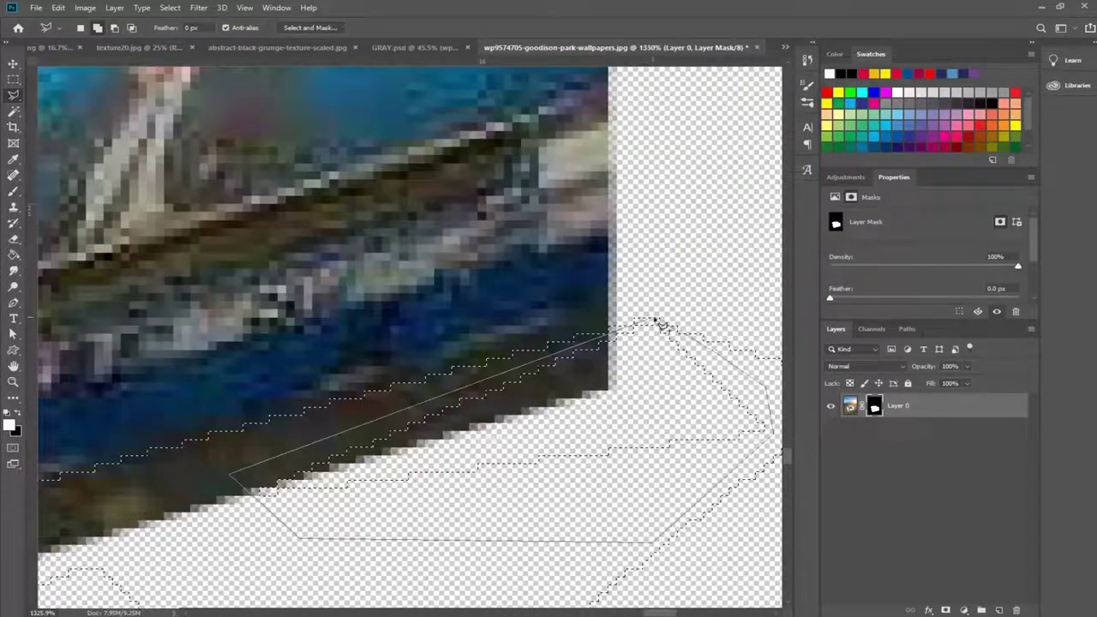
pyautogui.scroll(-6, 660, 323)
pyautogui.scroll(-3, 599, 403)
pyautogui.press('b')
pyautogui.scroll(5, 353, 201)
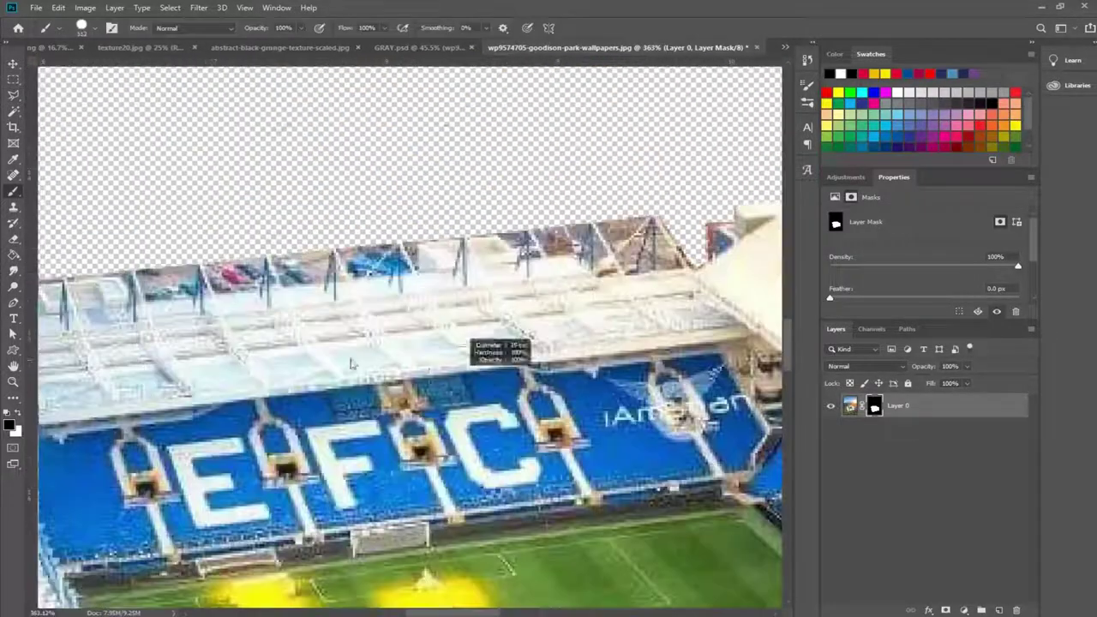
pyautogui.scroll(3, 354, 201)
pyautogui.press('l')
pyautogui.scroll(3, 353, 201)
# Lasso the leftover background patches, including the red one, between the top-edge supports.
pyautogui.click(197, 326)
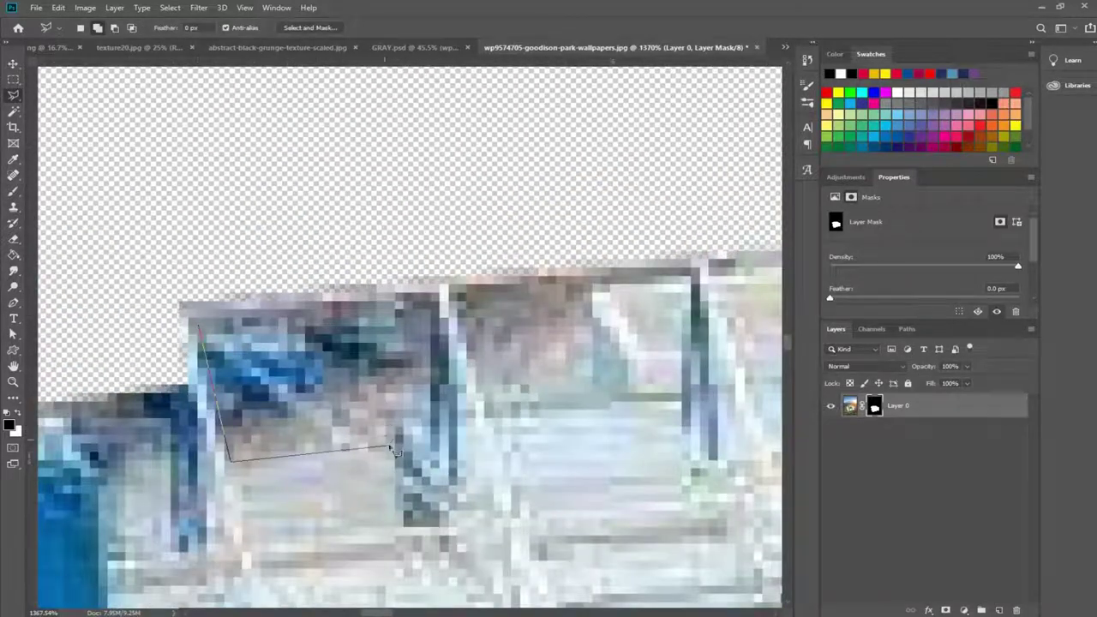
pyautogui.click(205, 328)
pyautogui.hscroll(3, 343, 330)
pyautogui.click(266, 335)
pyautogui.moveTo(330, 435); pyautogui.dragTo(212, 366)
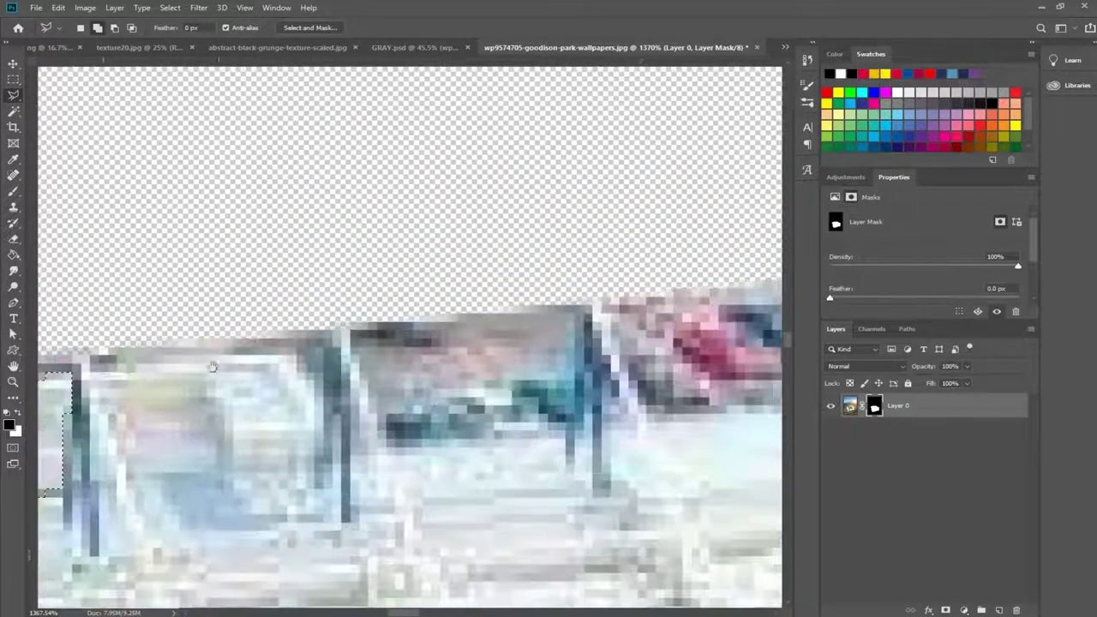
pyautogui.scroll(-5, 395, 462)
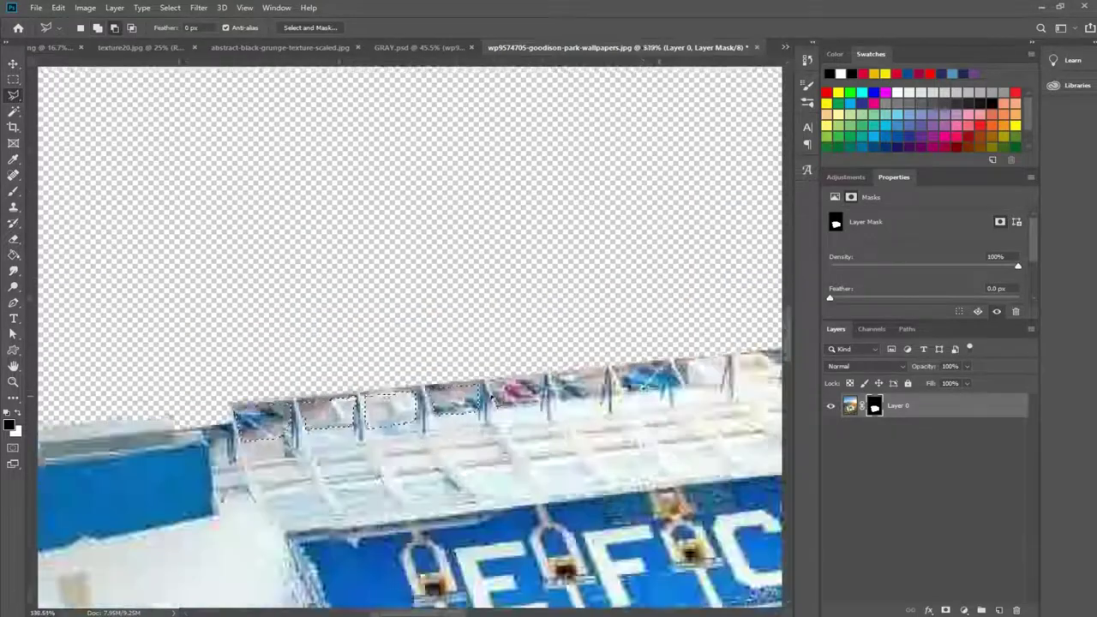
pyautogui.scroll(5, 379, 355)
pyautogui.click(609, 334)
# Lasso the brown background patch further along the stadium's top edge.
pyautogui.scroll(-2, 500, 417)
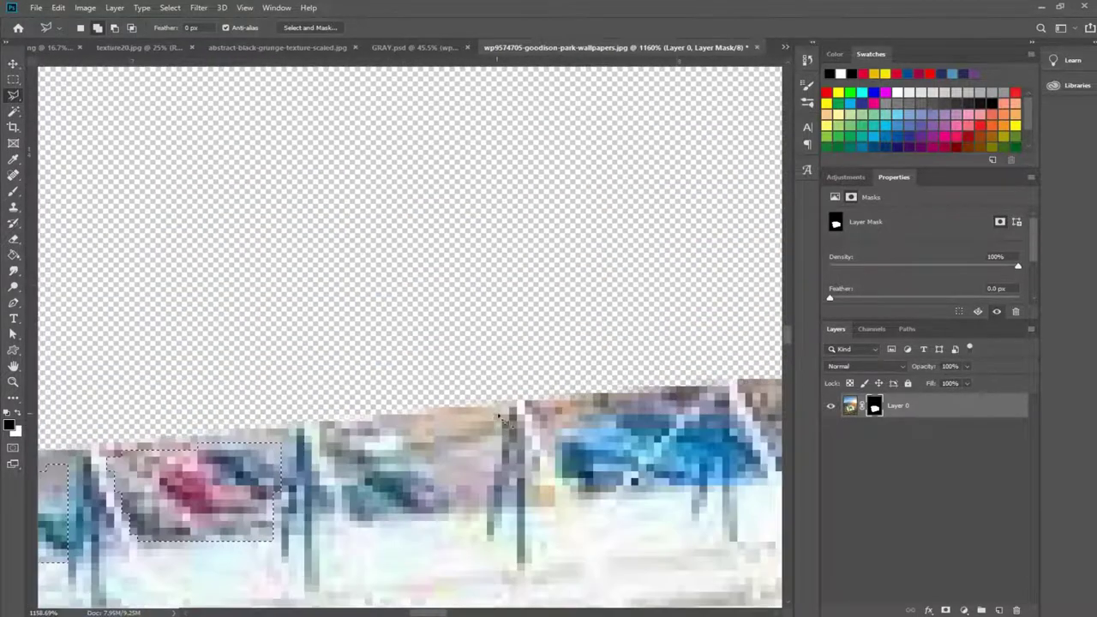
pyautogui.moveTo(485, 517); pyautogui.dragTo(256, 484)
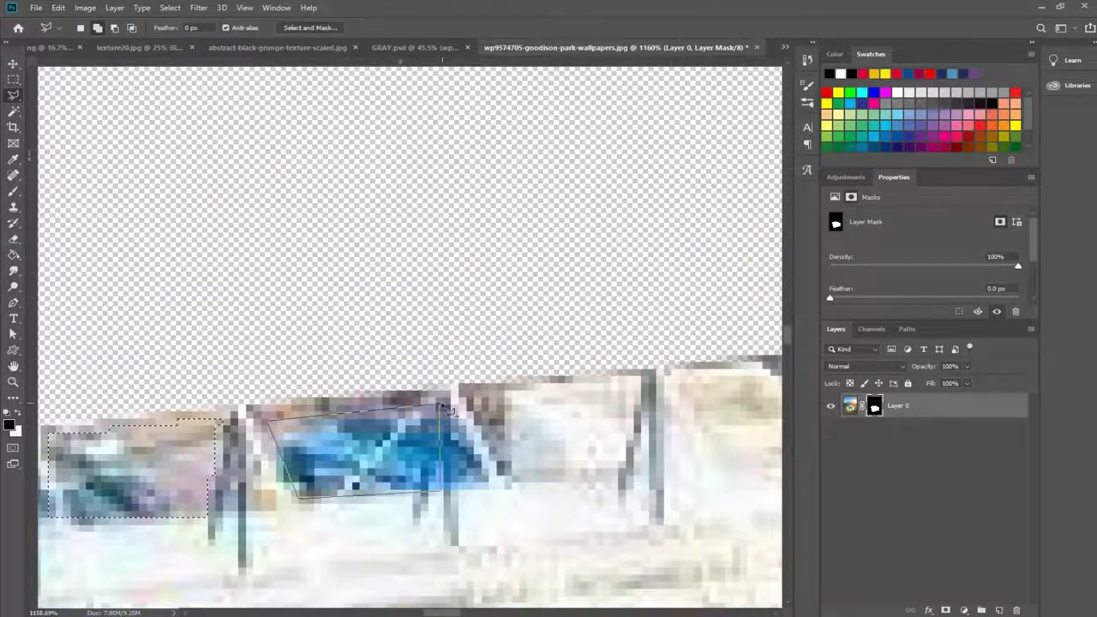
pyautogui.scroll(-5, 442, 406)
pyautogui.scroll(4, 287, 433)
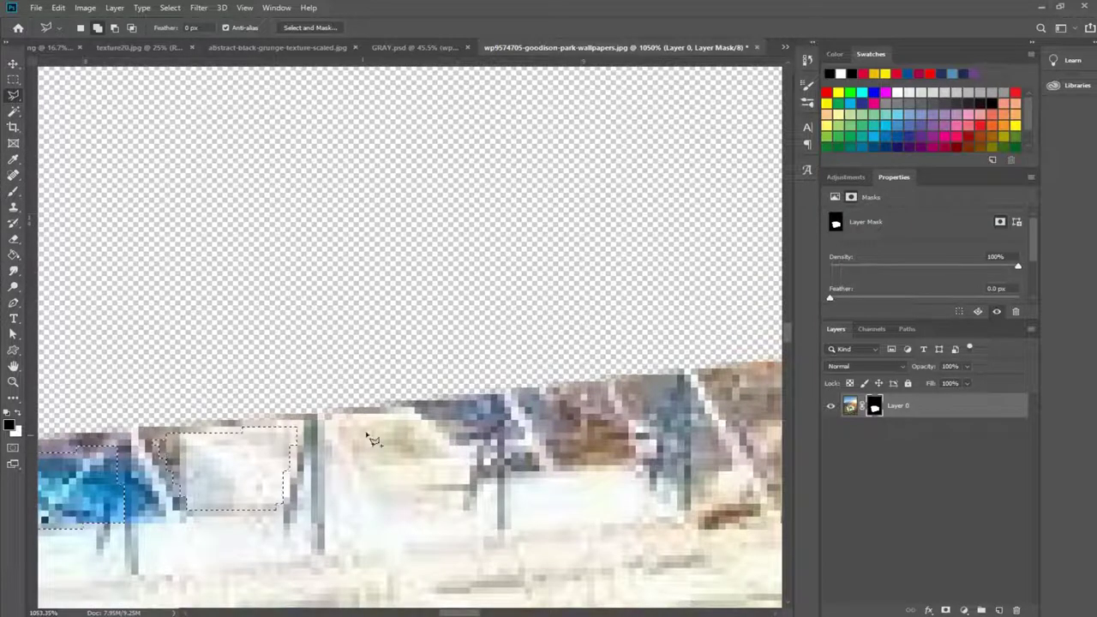
pyautogui.scroll(-3, 460, 457)
pyautogui.scroll(3, 445, 461)
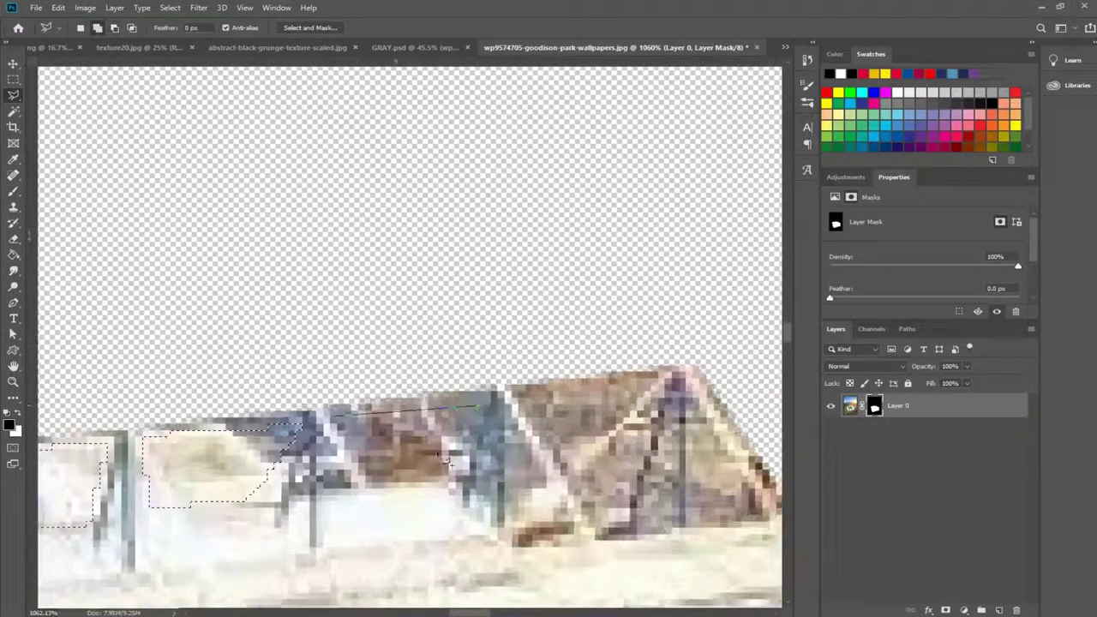
pyautogui.doubleClick(364, 426)
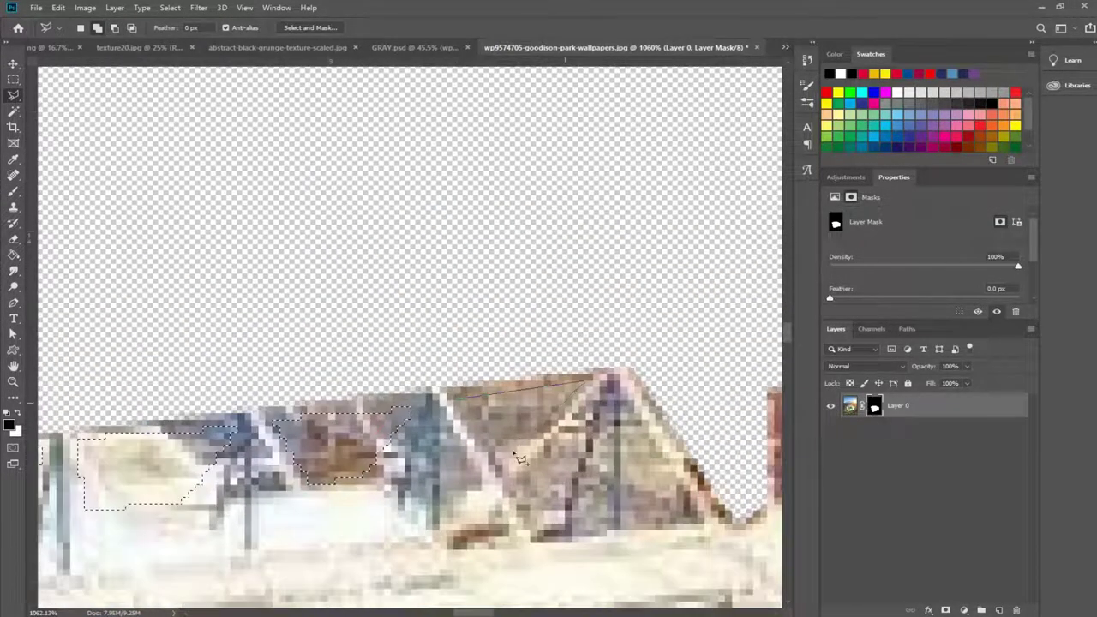
pyautogui.scroll(-10, 707, 535)
pyautogui.scroll(-2, 707, 534)
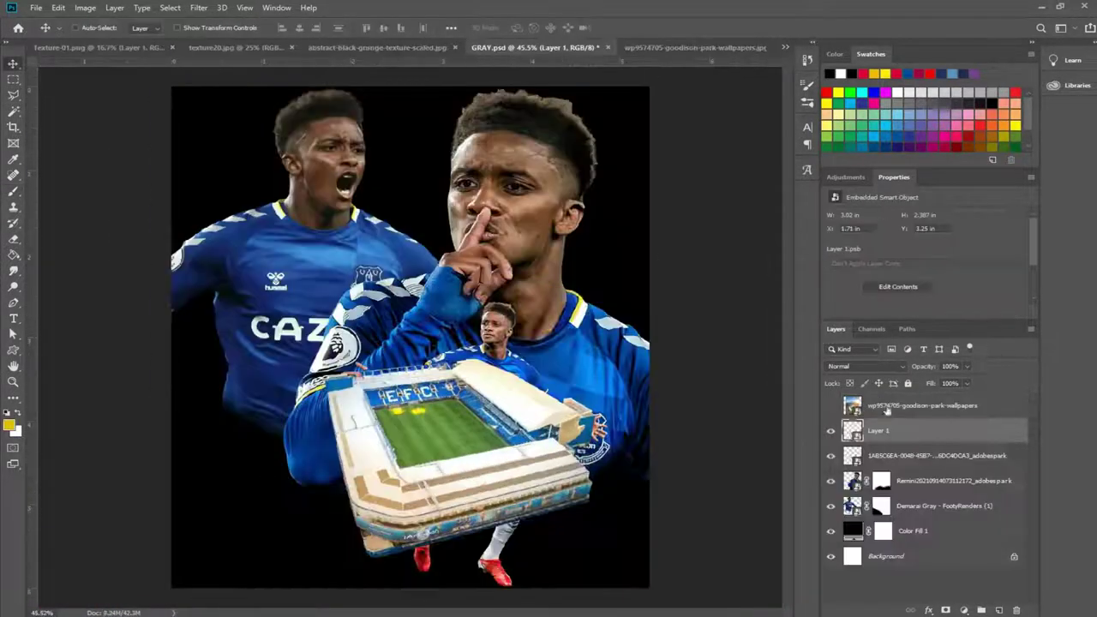
# Shrink the stadium into the lower left and shift the shushing player left, painting its mask.
pyautogui.moveTo(520, 444); pyautogui.dragTo(407, 501)
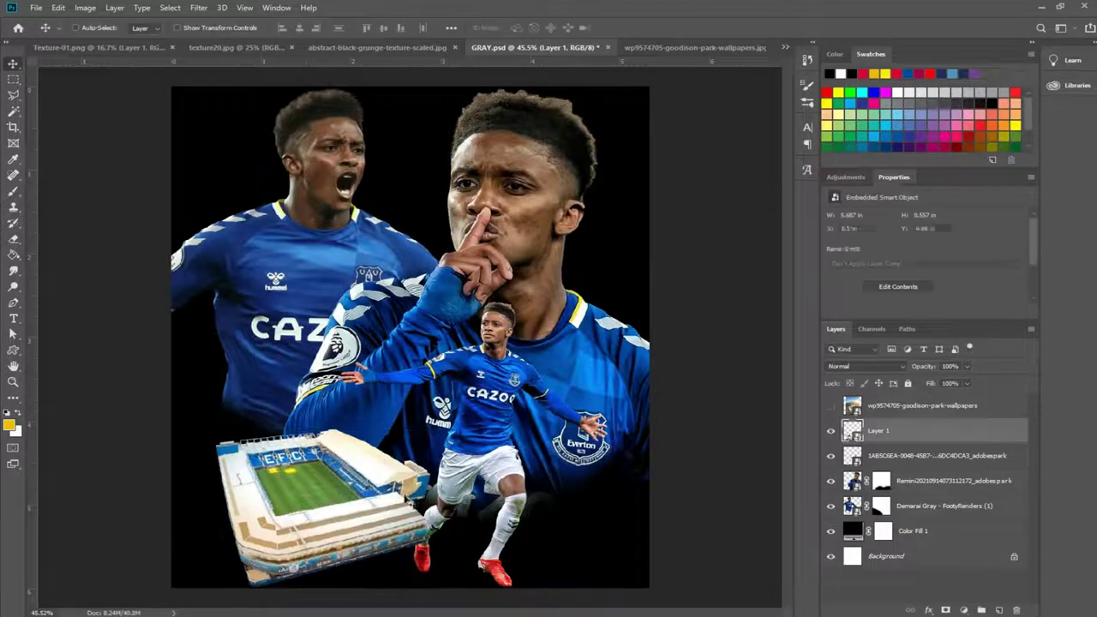
pyautogui.moveTo(617, 353)
pyautogui.mouseDown()
pyautogui.moveTo(514, 351)
pyautogui.moveTo(531, 360)
pyautogui.mouseUp()
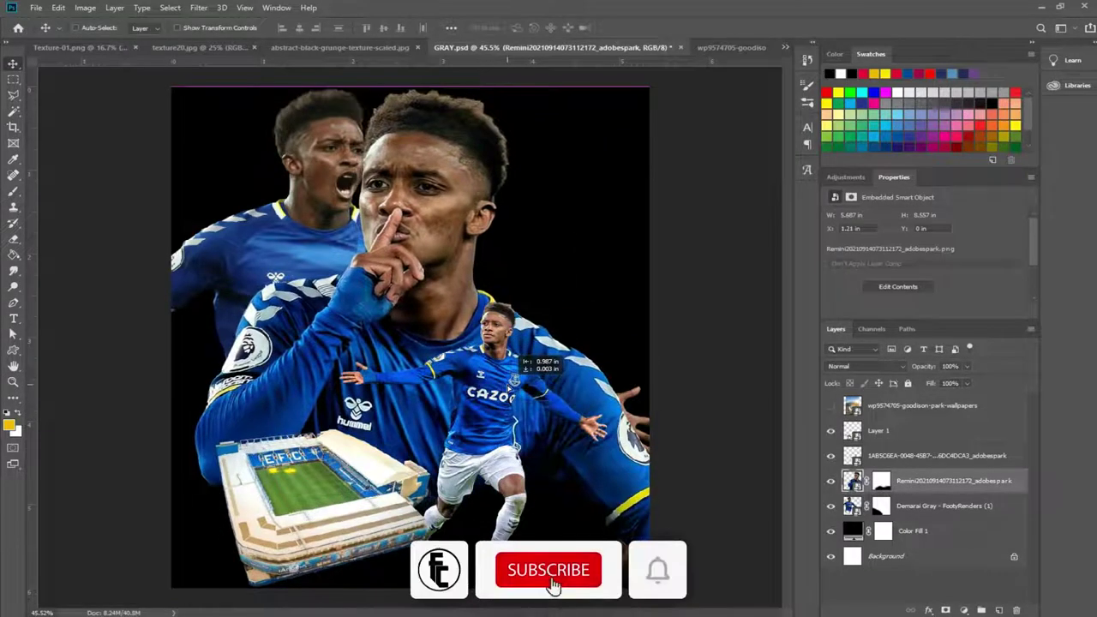
pyautogui.click(831, 505)
pyautogui.click(880, 480)
pyautogui.press('b')
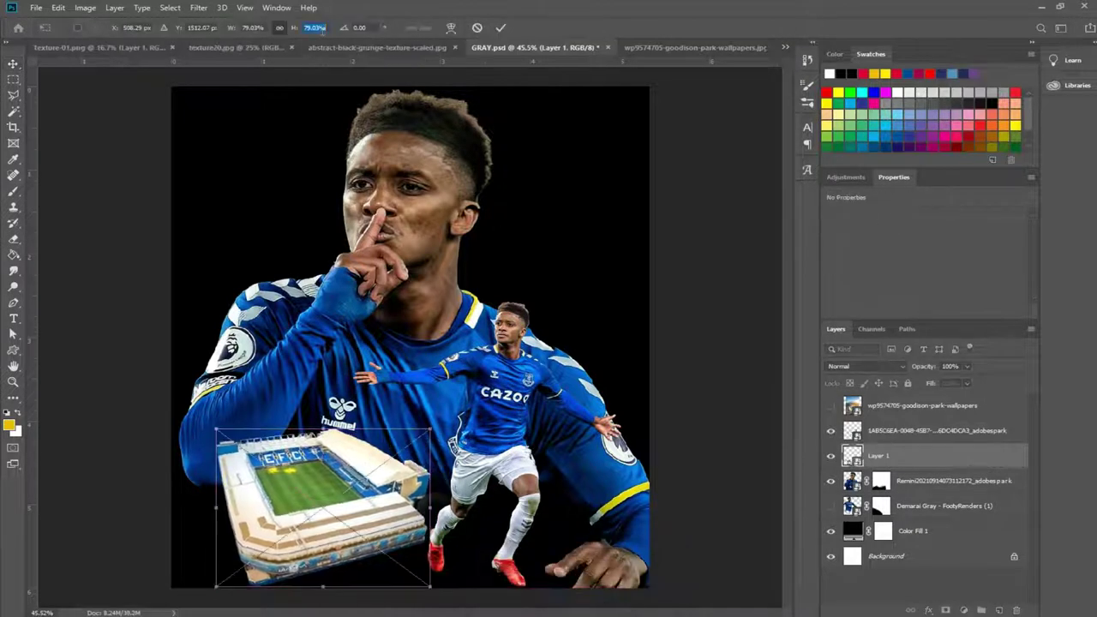
pyautogui.press('Return')
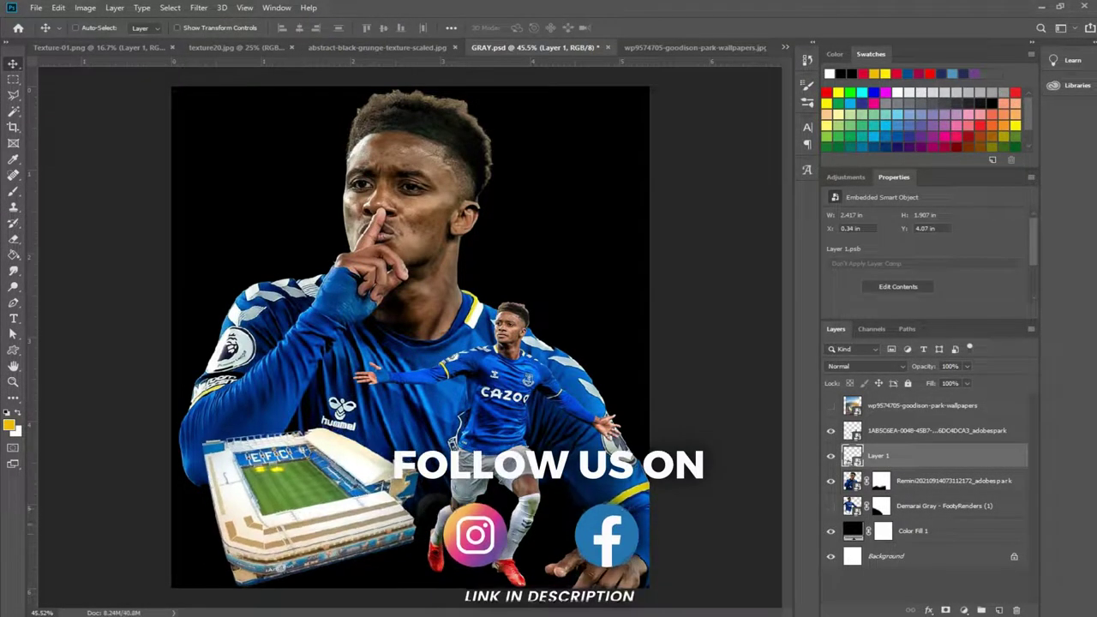
# Move the shouting player to the right, paint its mask, and bring up the High Pass filter.
pyautogui.click(830, 505)
pyautogui.click(942, 506)
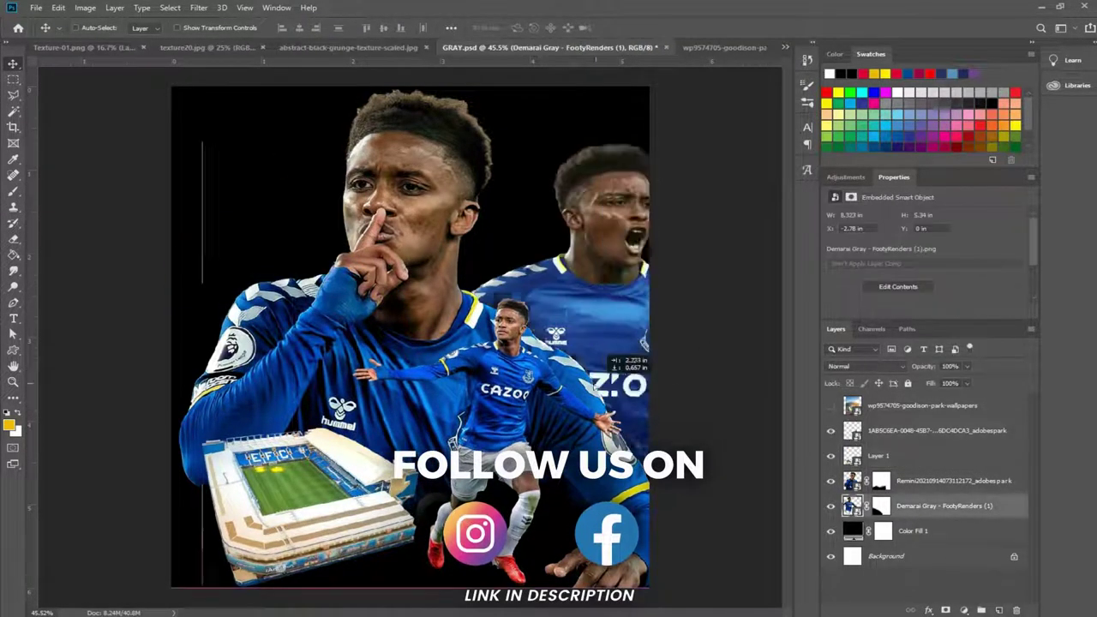
pyautogui.moveTo(600, 377); pyautogui.dragTo(552, 412)
pyautogui.click(880, 506)
pyautogui.press('b')
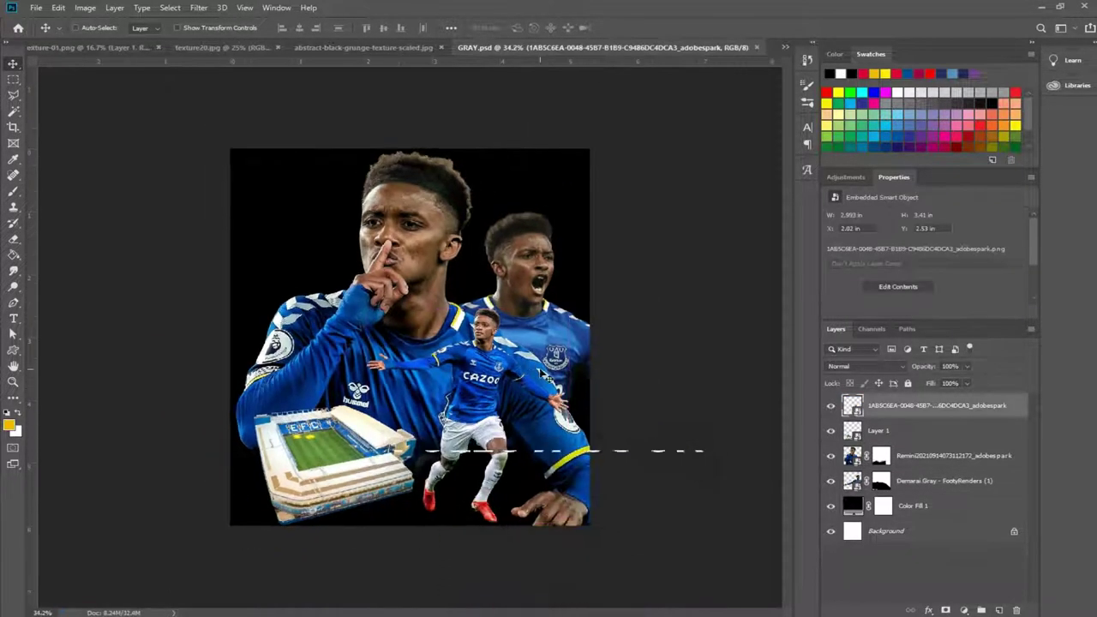
pyautogui.click(198, 8)
pyautogui.click(403, 261)
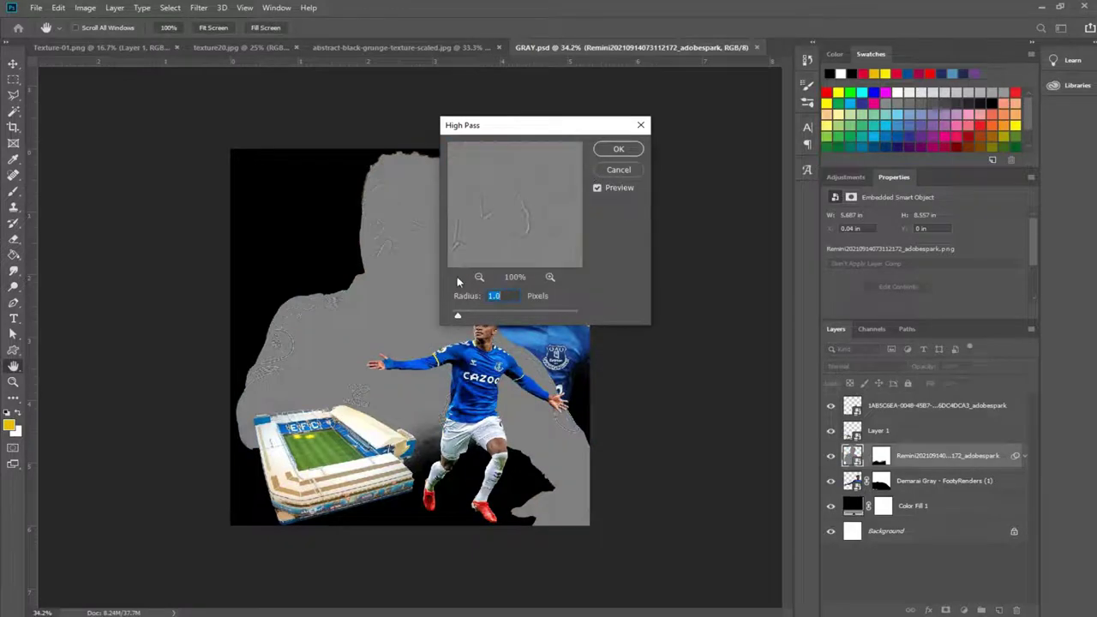
# Apply High Pass at 1.0 pixels and set the filtered copy to Overlay.
pyautogui.press('Return')
pyautogui.click(865, 366)
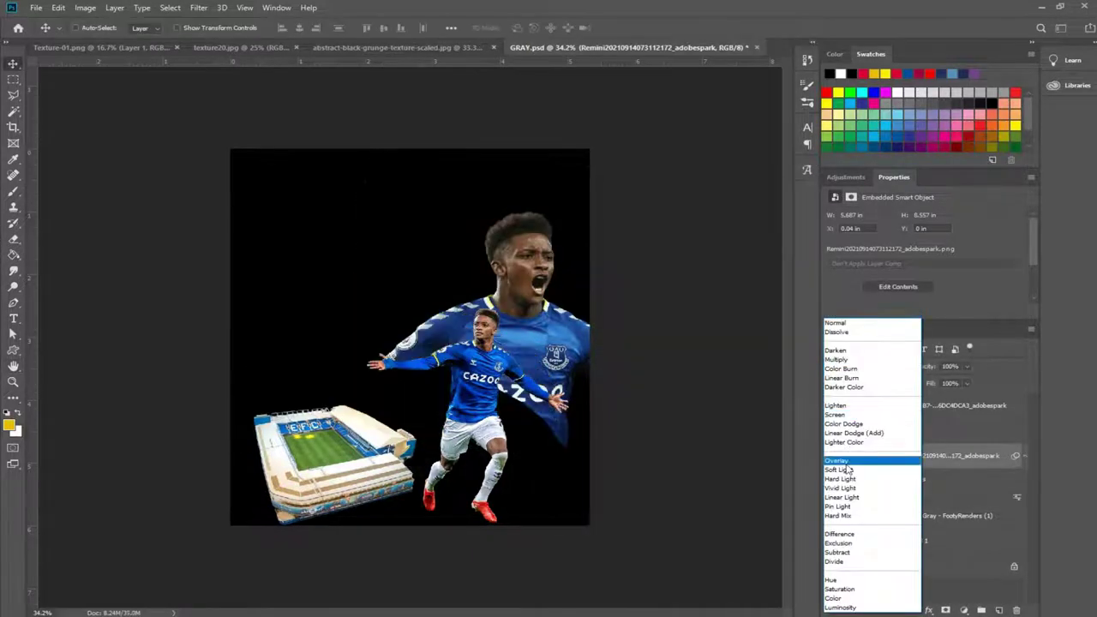
pyautogui.rightClick(902, 556)
pyautogui.click(949, 599)
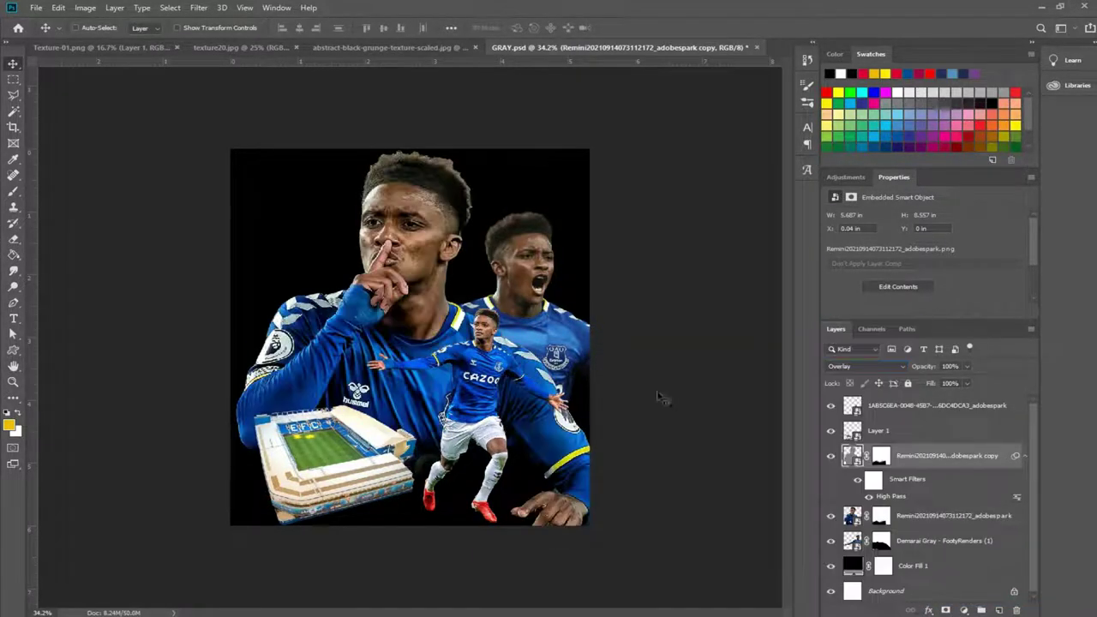
pyautogui.scroll(3, 307, 126)
# Duplicate the shouting and running player layers and reapply High Pass to each copy.
pyautogui.click(933, 506)
pyautogui.hotkey('ctrl', 'j')
pyautogui.hotkey('ctrl', 'f')
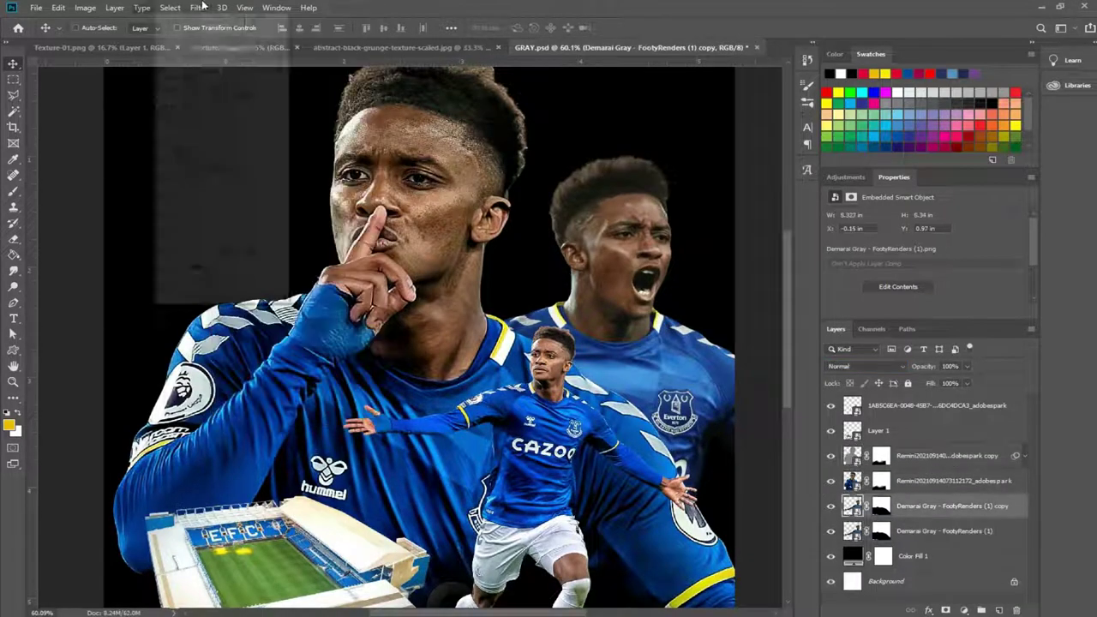
pyautogui.click(890, 406)
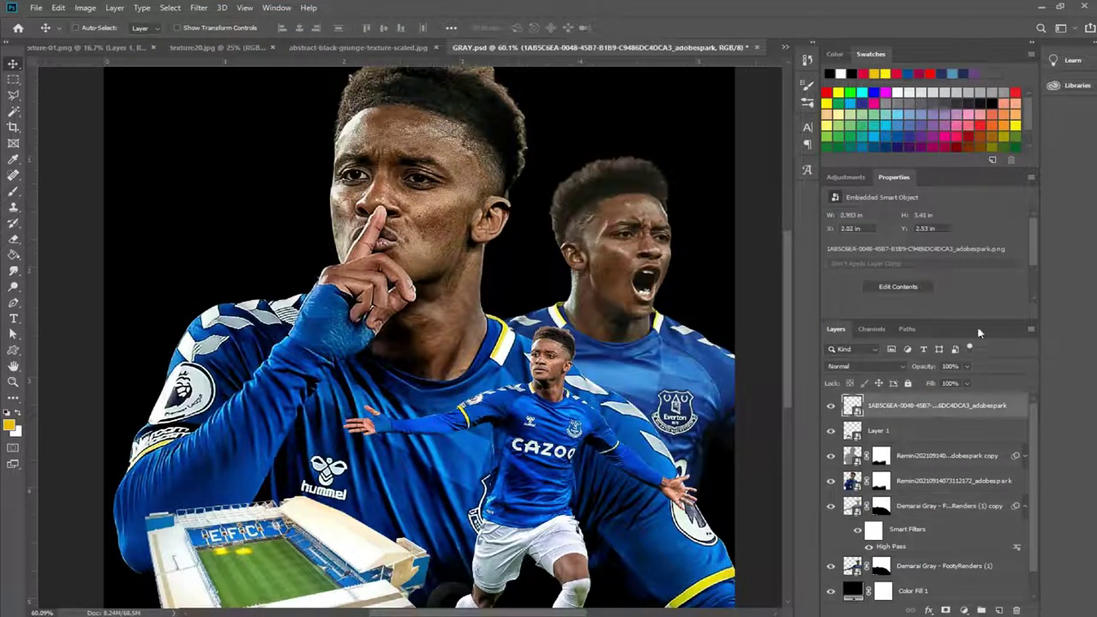
pyautogui.hotkey('ctrl', 'j')
pyautogui.hotkey('ctrl', 'f')
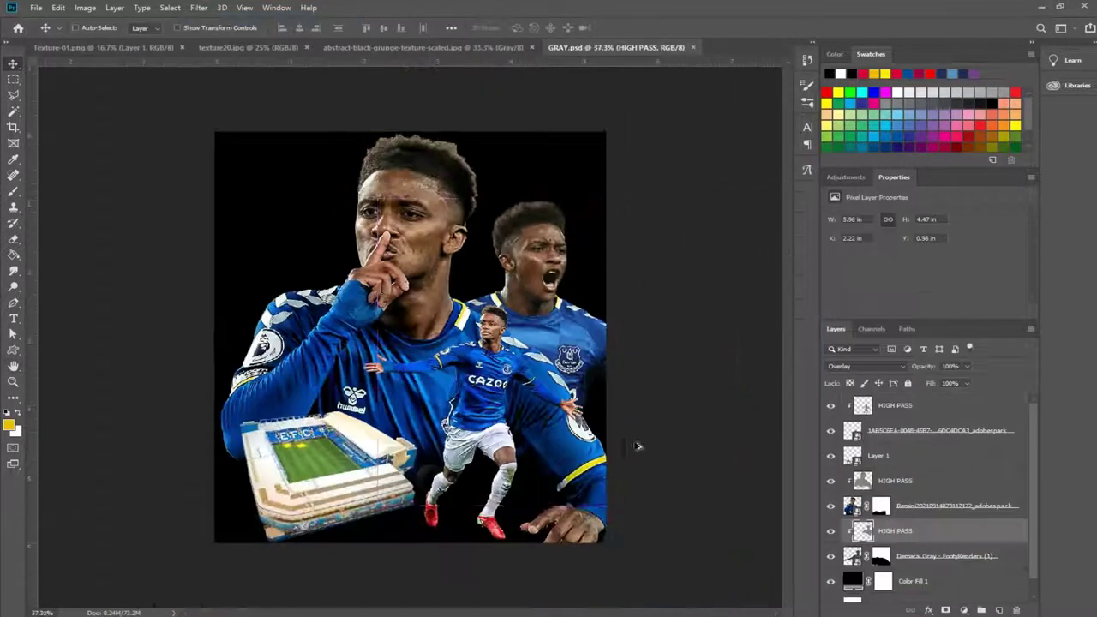
pyautogui.click(908, 581)
# Place the Liverpool photo enlarged over the poster and edit its smart object contents.
pyautogui.moveTo(424, 311); pyautogui.dragTo(346, 415)
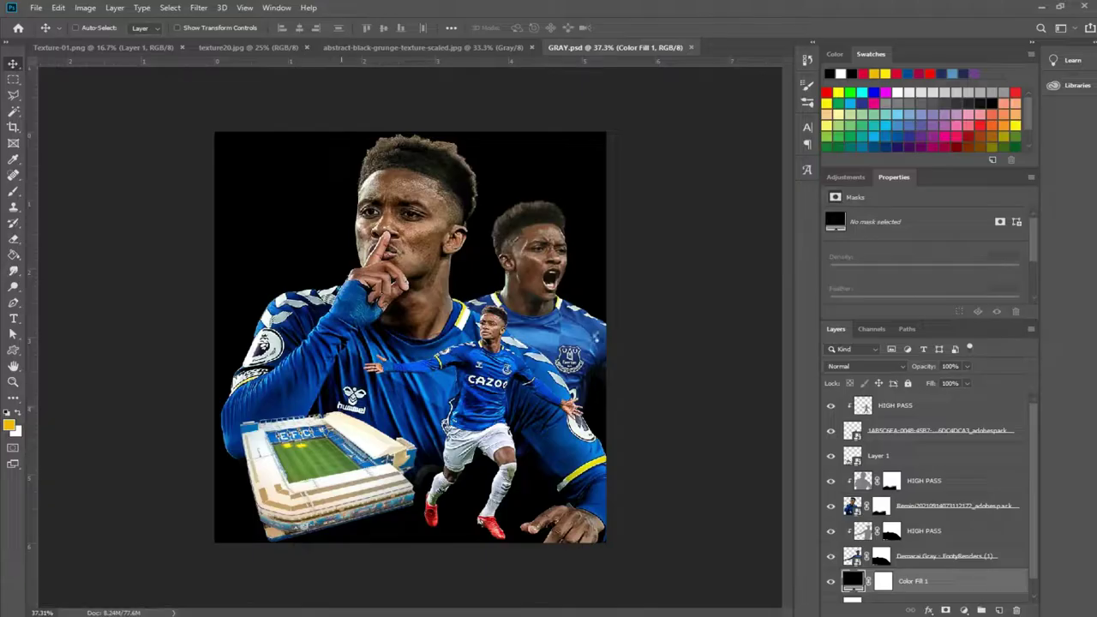
pyautogui.moveTo(606, 469); pyautogui.dragTo(783, 588)
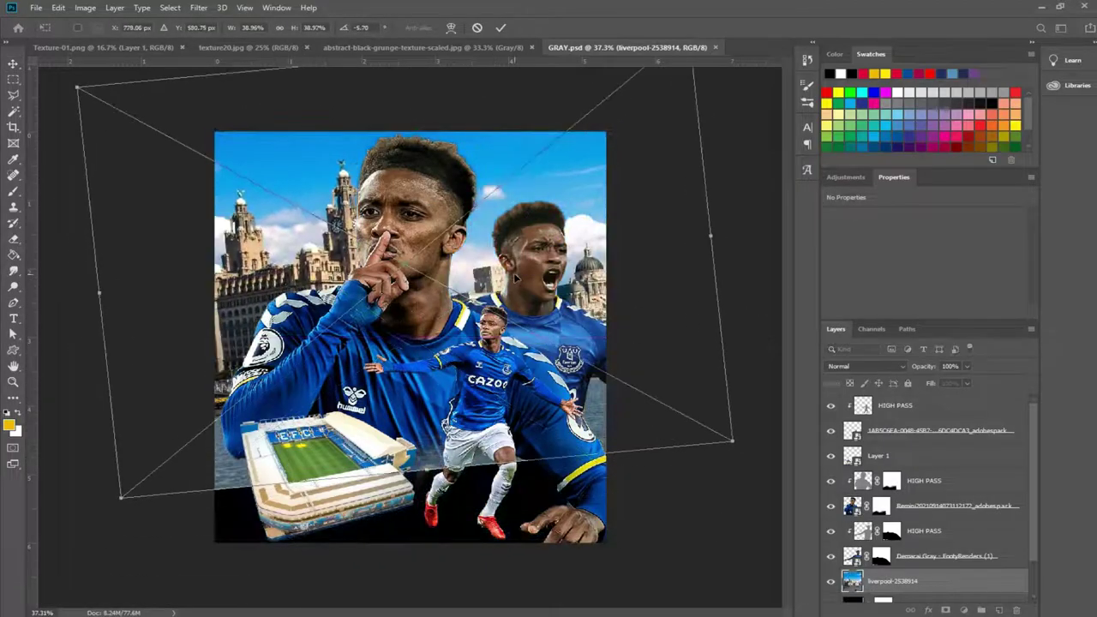
pyautogui.press('Return')
pyautogui.doubleClick(852, 580)
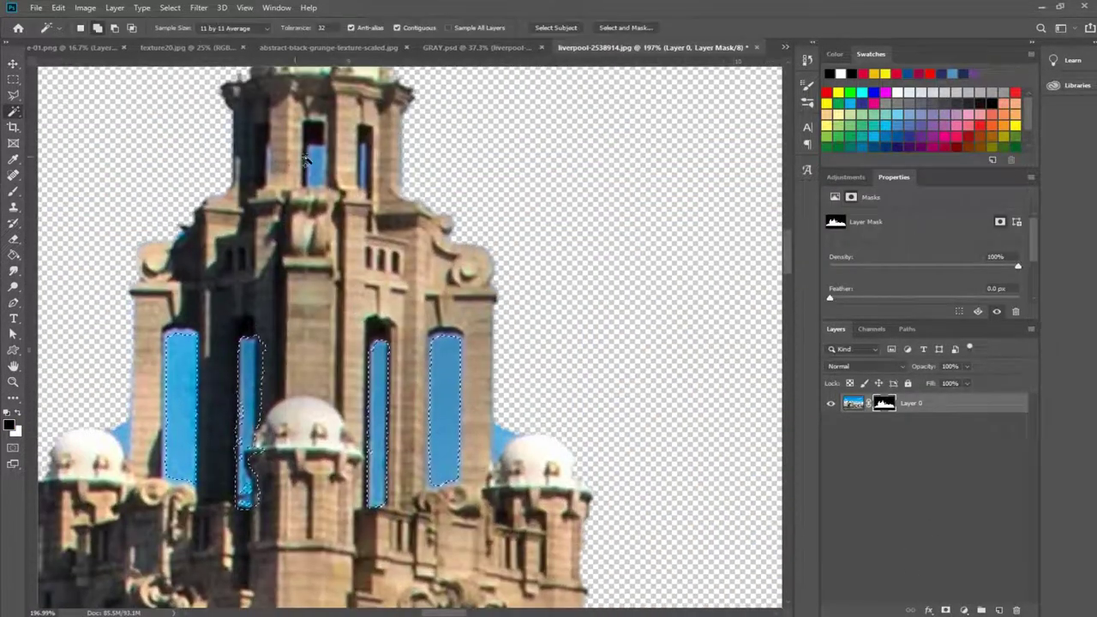
pyautogui.scroll(-2, 333, 377)
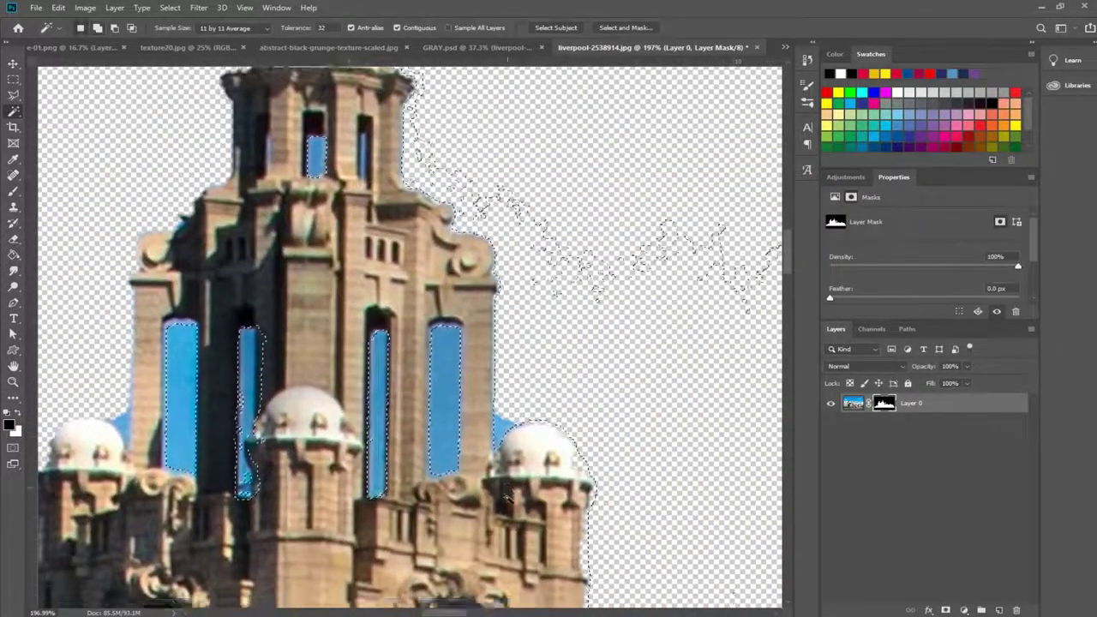
pyautogui.scroll(-3, 333, 377)
pyautogui.scroll(-2, 333, 376)
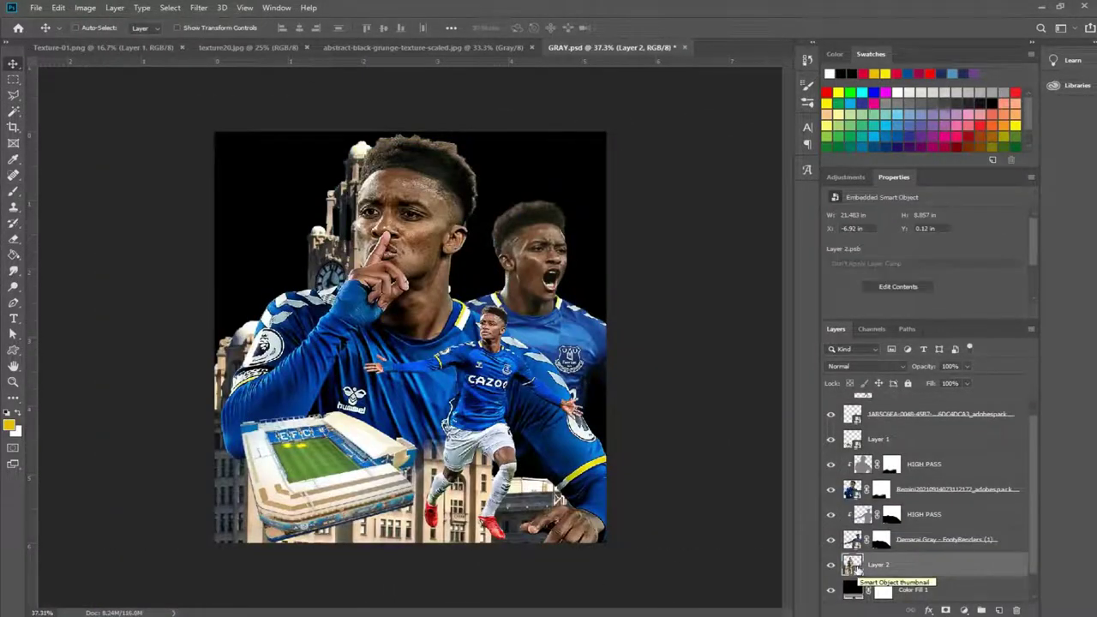
# Tilt and scale the skyline behind the players, check its mask, and save the contents.
pyautogui.hotkey('ctrl', 't')
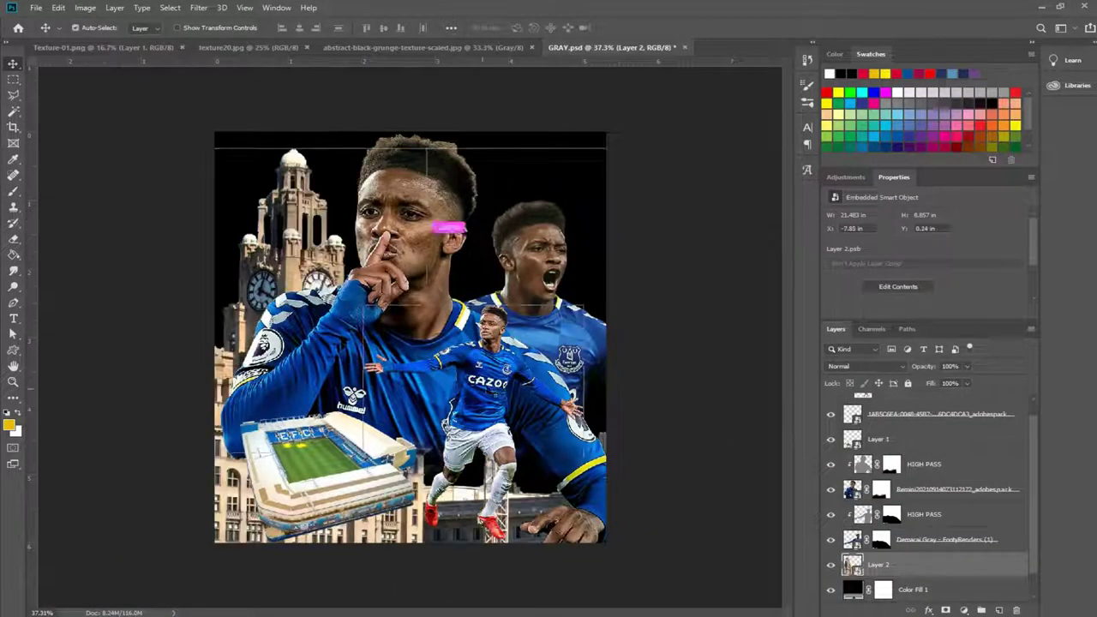
pyautogui.write('50')
pyautogui.moveTo(411, 342); pyautogui.dragTo(516, 388)
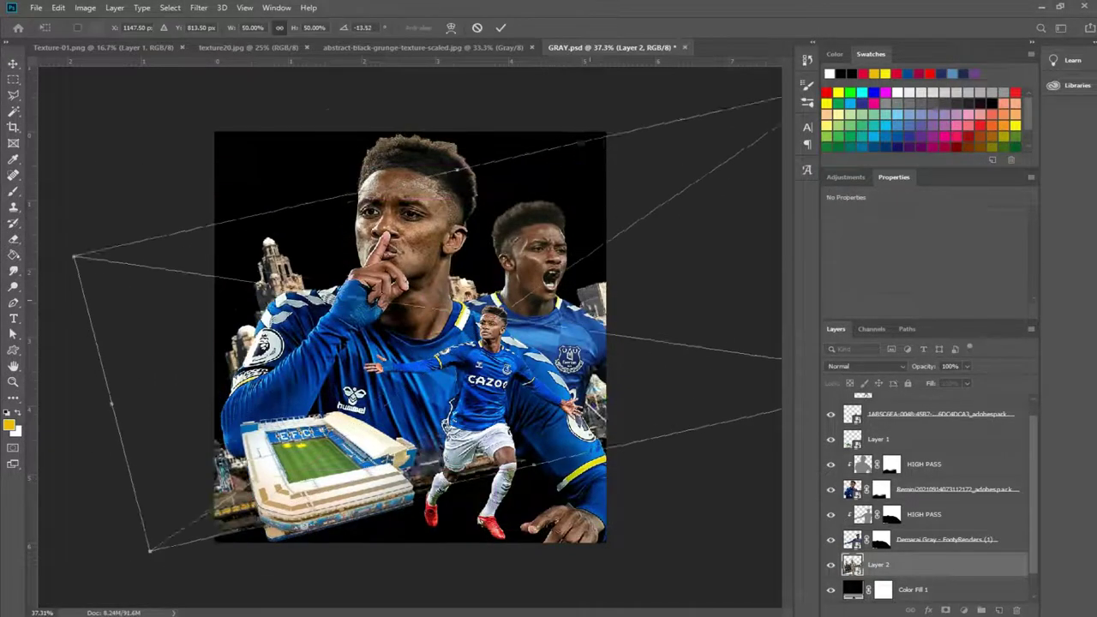
pyautogui.hotkey('ctrl', '-')
pyautogui.hotkey('ctrl', '-')
pyautogui.hotkey('ctrl', '-')
pyautogui.moveTo(759, 245); pyautogui.dragTo(551, 311)
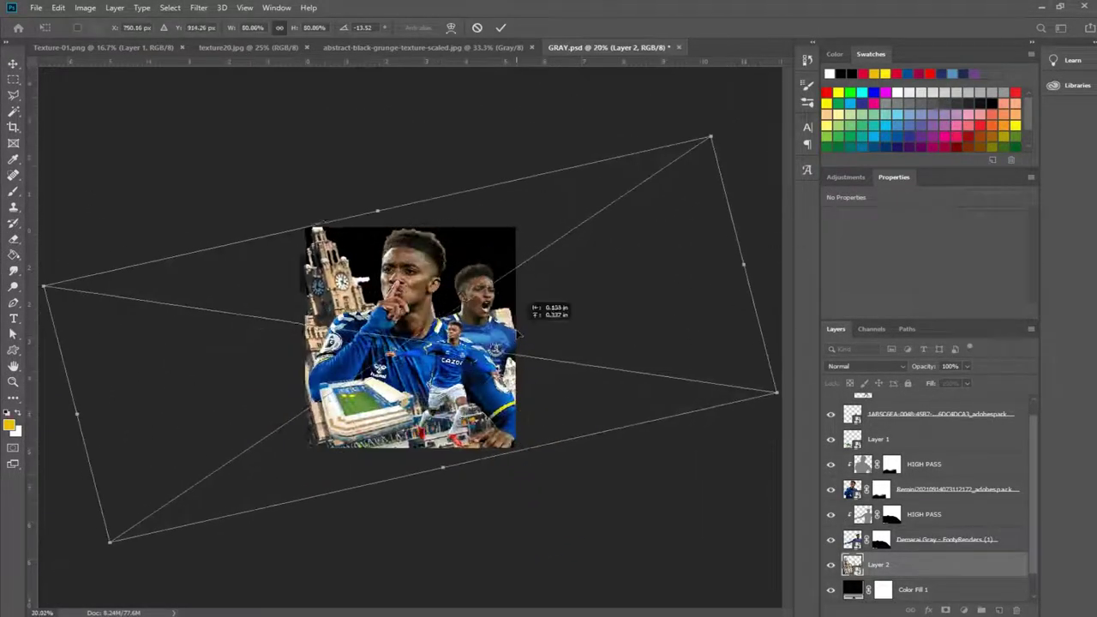
pyautogui.press('Return')
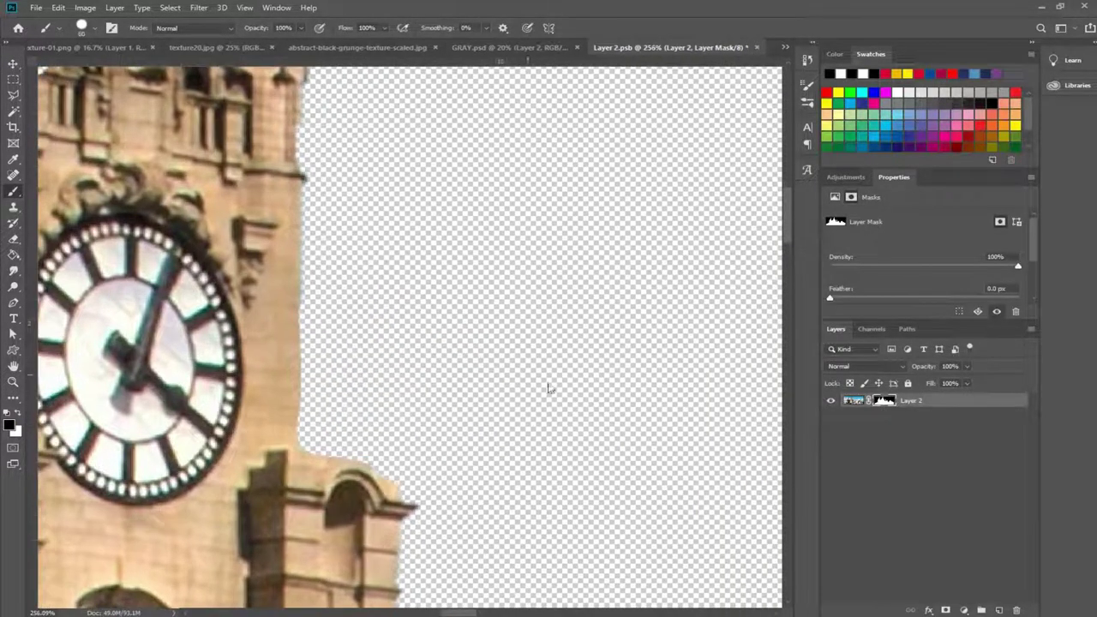
pyautogui.keyDown('alt'); pyautogui.click(883, 400); pyautogui.keyUp('alt')
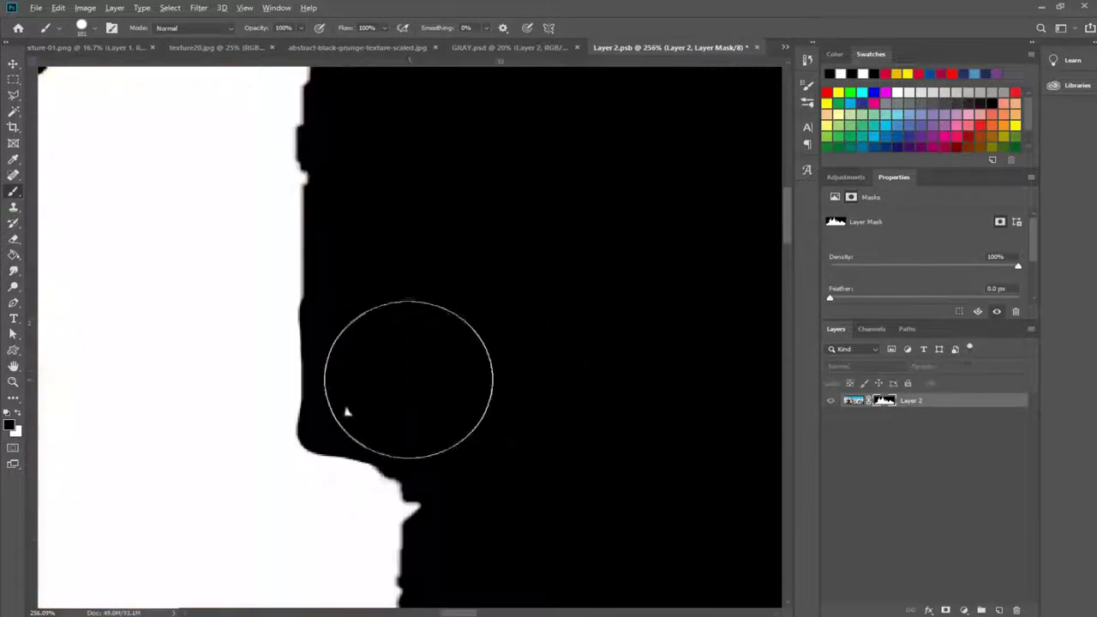
pyautogui.scroll(-10, 497, 428)
pyautogui.hotkey('ctrl', 'w')
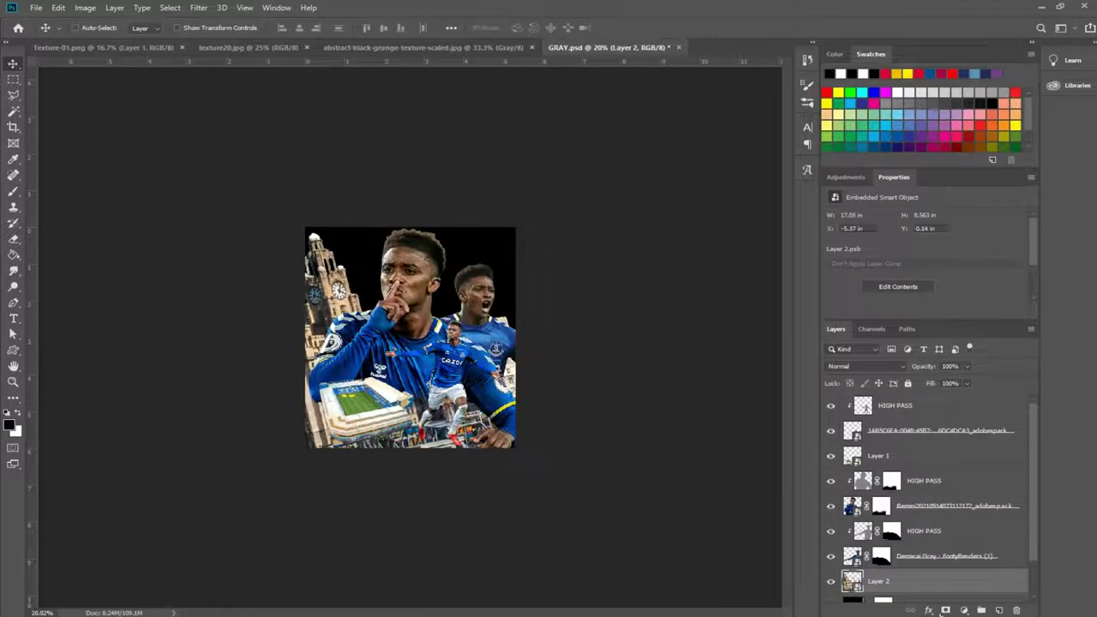
# Add a layer mask to the tower layer (Layer 2) and choose a splatter brush tip.
pyautogui.click(945, 610)
pyautogui.press('b')
pyautogui.rightClick(448, 172)
pyautogui.doubleClick(460, 497)
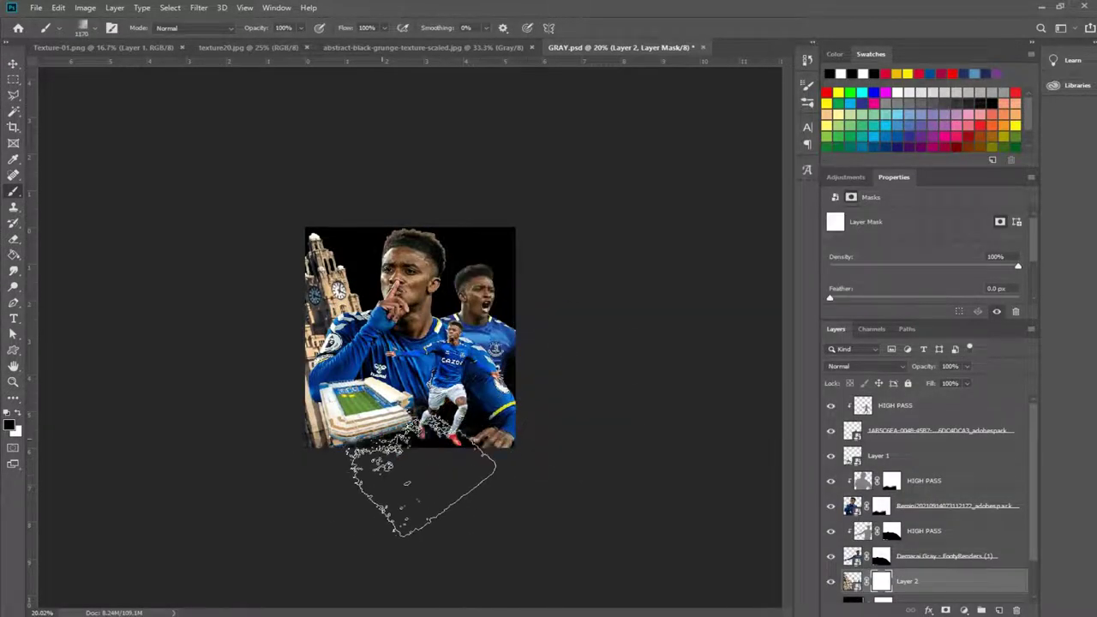
pyautogui.scroll(5, 385, 532)
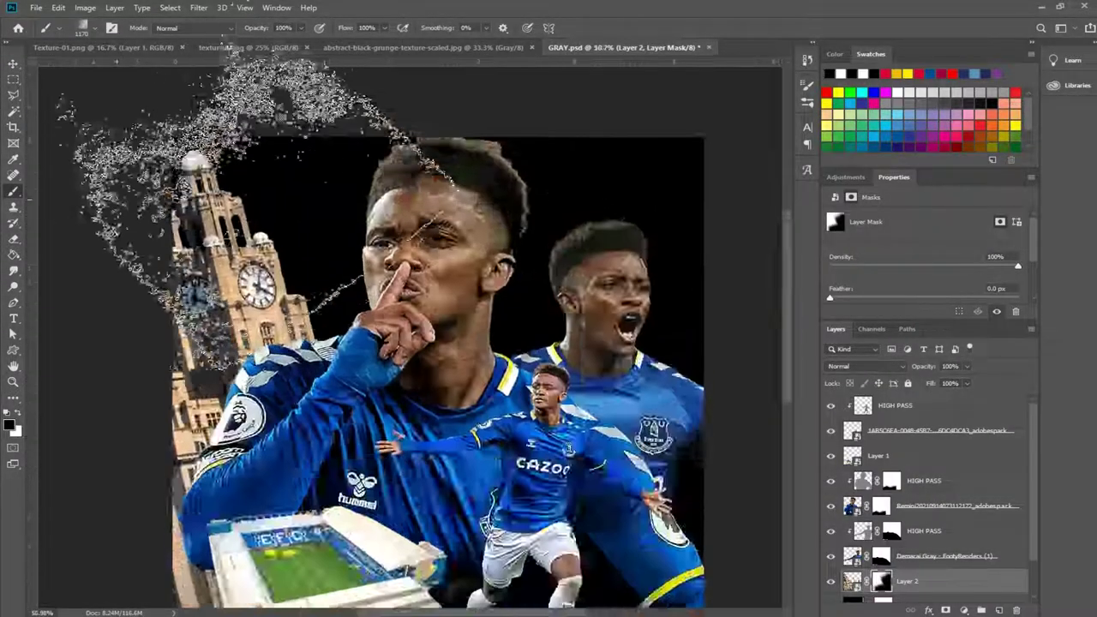
pyautogui.scroll(-3, 385, 531)
pyautogui.scroll(-2, 412, 337)
# Scale the crowd photo to about a quarter, place it top right, and splatter its mask edges.
pyautogui.hotkey('ctrl', 's')
pyautogui.press('v')
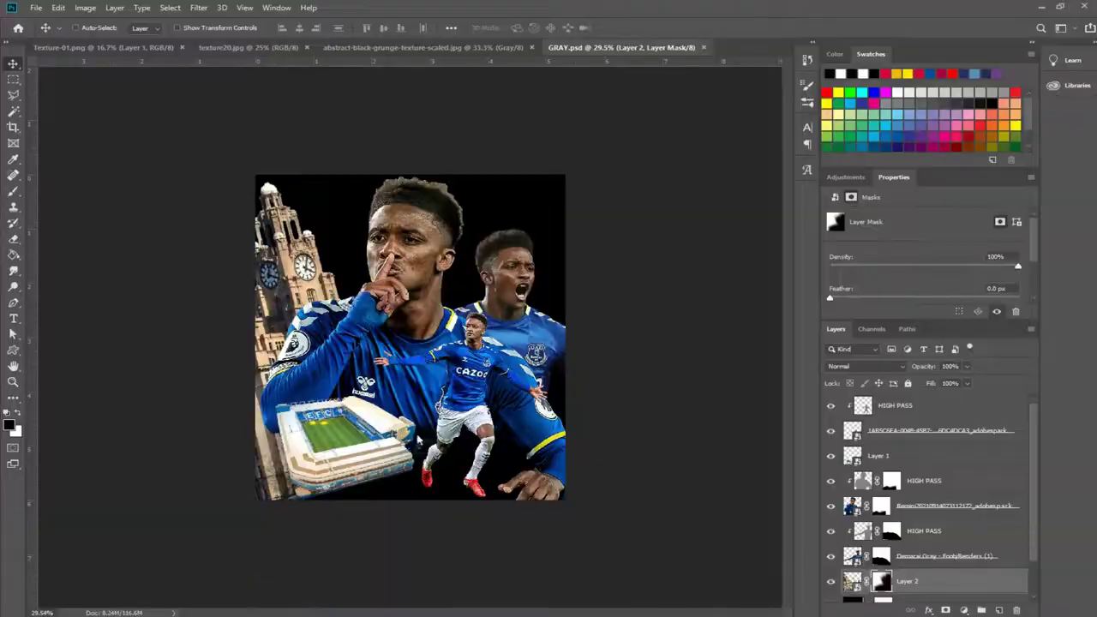
pyautogui.moveTo(567, 177); pyautogui.dragTo(561, 246)
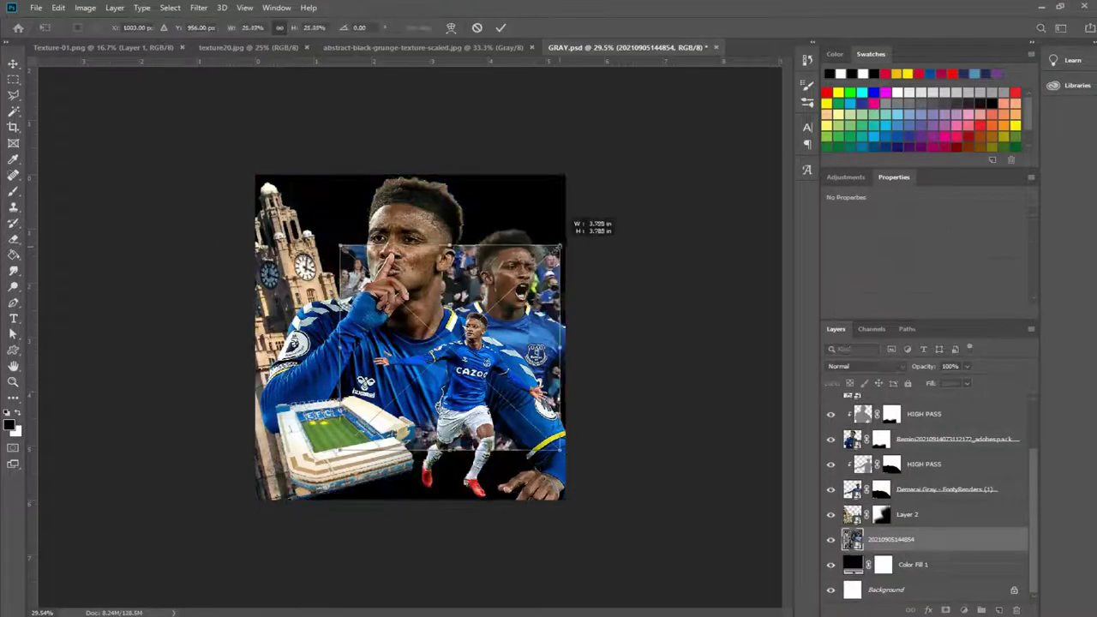
pyautogui.moveTo(551, 308); pyautogui.dragTo(532, 237)
pyautogui.press('Return')
pyautogui.click(963, 609)
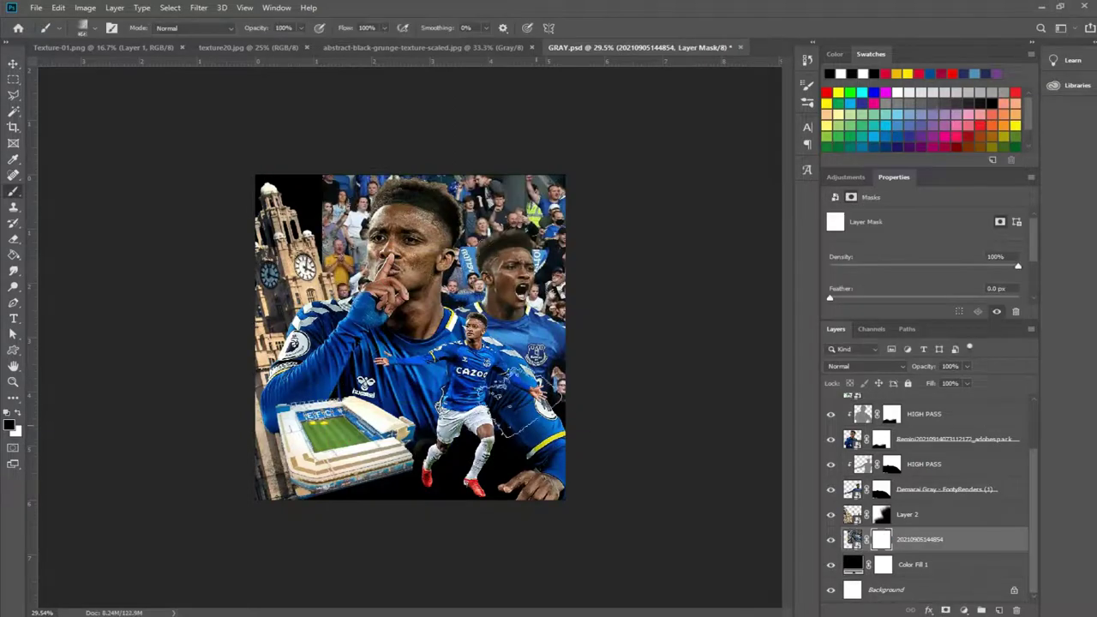
pyautogui.hotkey('ctrl', 'i')
pyautogui.press('b')
pyautogui.moveTo(462, 180); pyautogui.dragTo(600, 266)
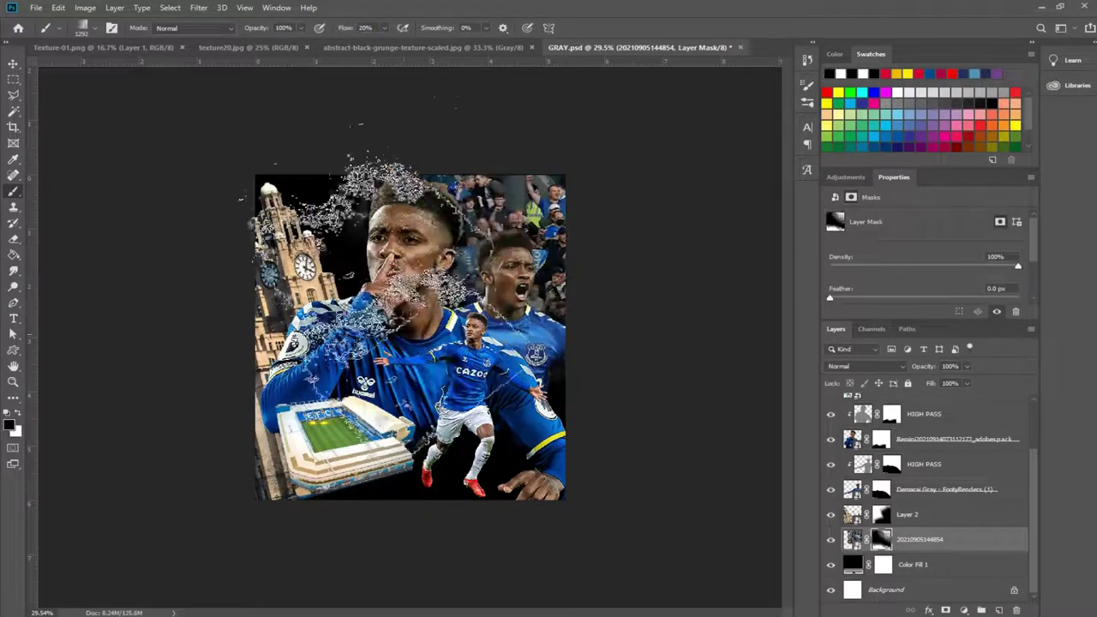
# Draw the white angled shape across the bottom of the poster.
pyautogui.hotkey('alt', '[')
pyautogui.click(13, 350)
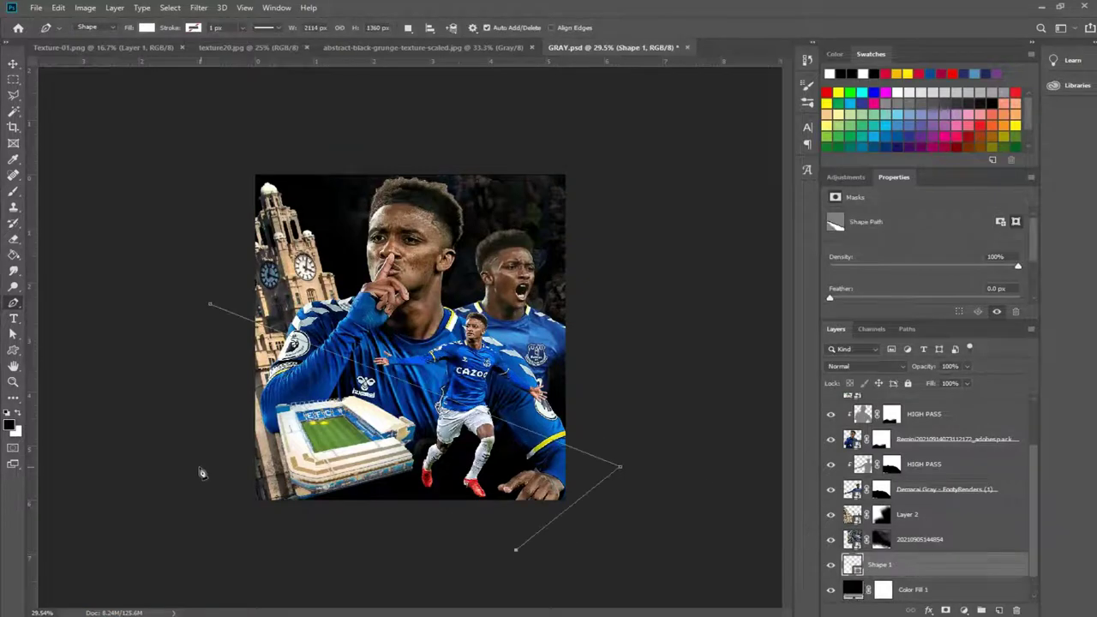
pyautogui.click(158, 514)
pyautogui.click(155, 334)
pyautogui.click(210, 304)
pyautogui.click(934, 568)
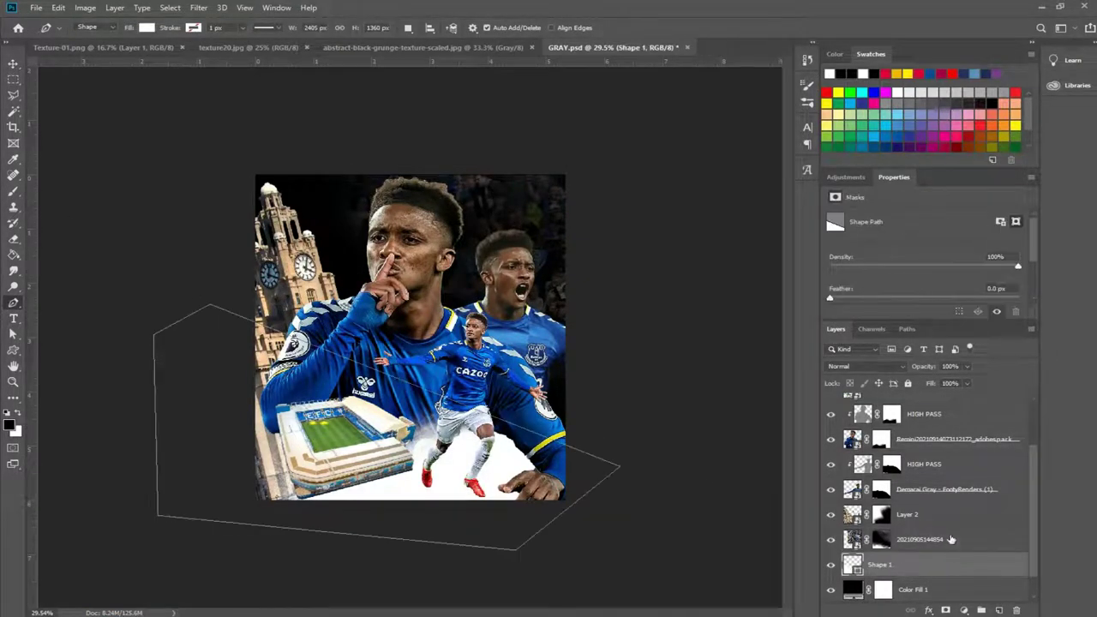
# Draw the diagonal panel at the upper left and fill it blue (#074db4).
pyautogui.click(570, 146)
pyautogui.click(291, 124)
pyautogui.click(183, 139)
pyautogui.click(199, 486)
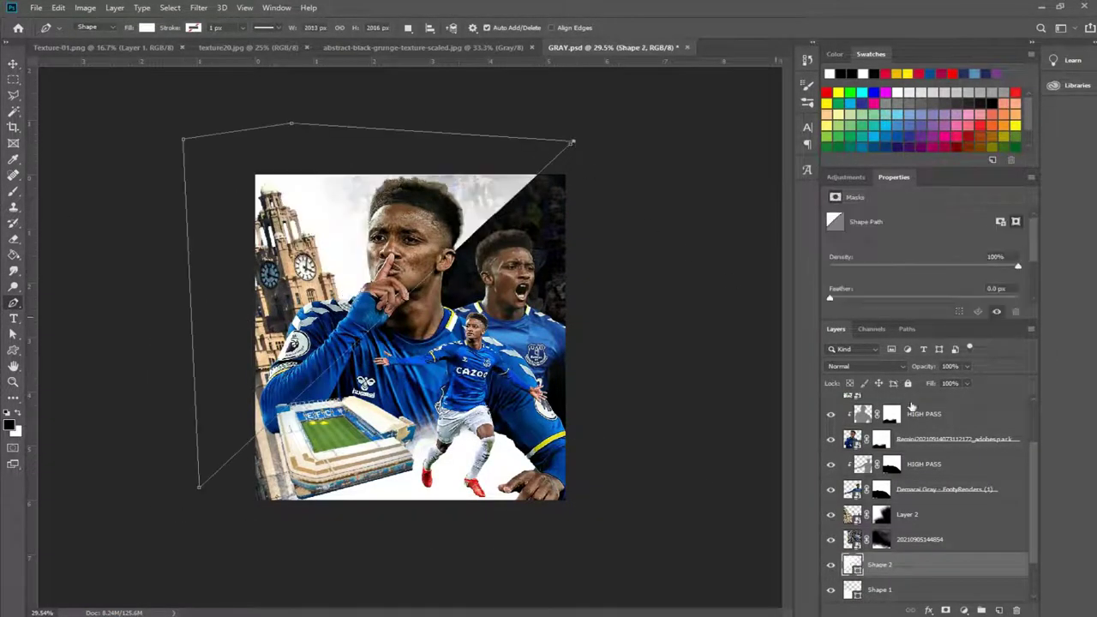
pyautogui.click(146, 27)
pyautogui.click(207, 50)
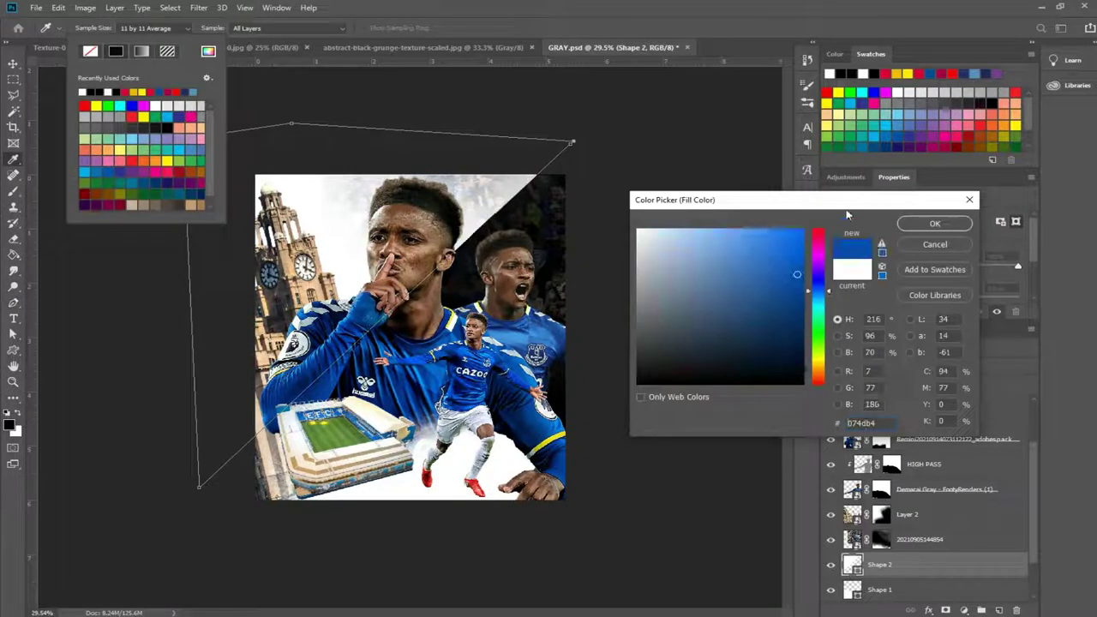
pyautogui.click(933, 222)
# Draw an angled shape down the right side with a yellow-green fill.
pyautogui.press('v')
pyautogui.scroll(-1, 925, 514)
pyautogui.click(913, 564)
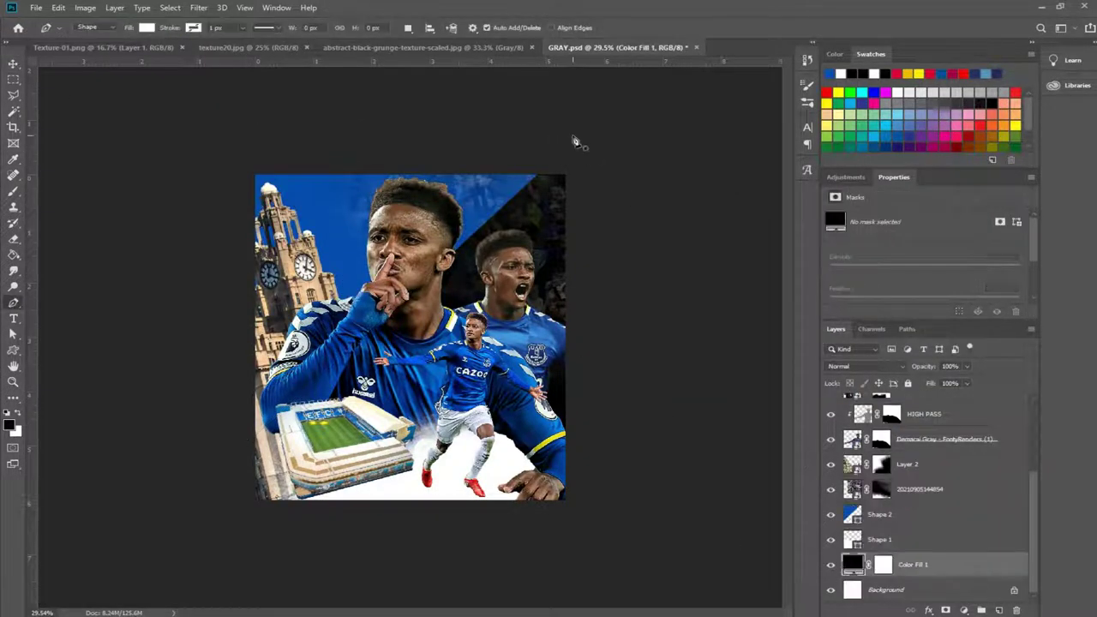
pyautogui.click(639, 144)
pyautogui.click(651, 360)
pyautogui.click(630, 530)
pyautogui.click(147, 27)
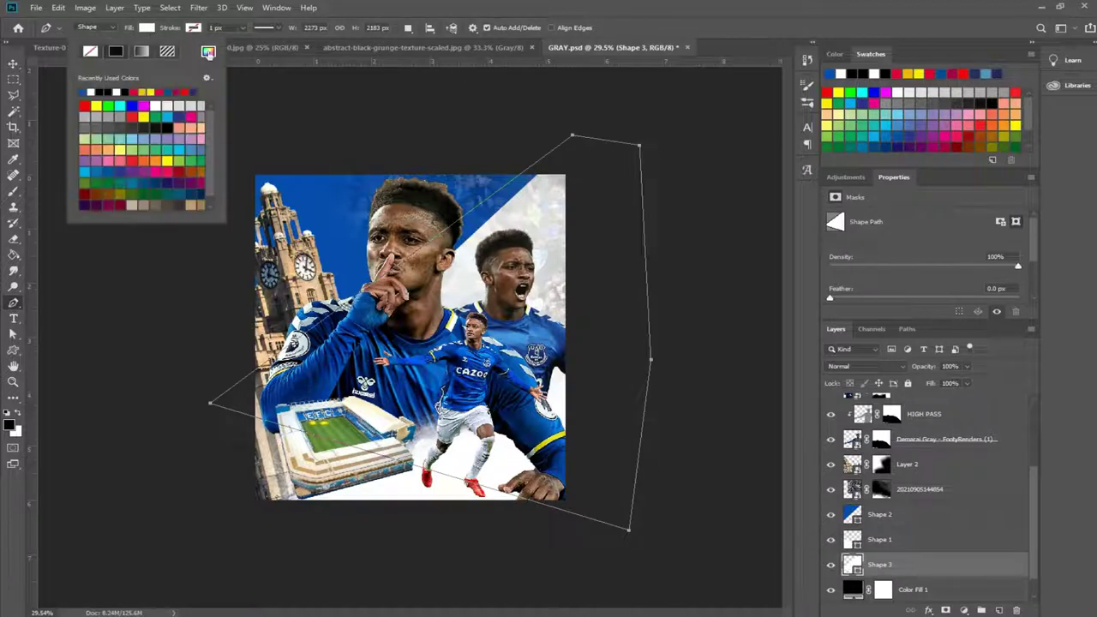
pyautogui.click(207, 51)
pyautogui.click(935, 223)
# Shift the right-side shape's fill to yellow and fit the whole poster in view.
pyautogui.click(207, 50)
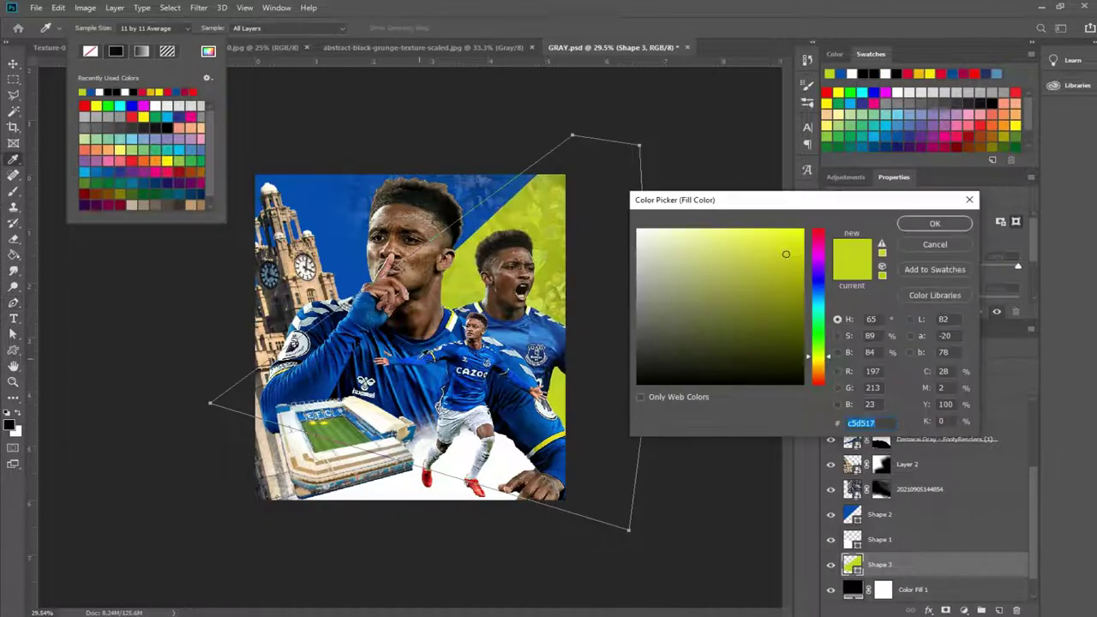
pyautogui.click(422, 354)
pyautogui.click(934, 223)
pyautogui.click(207, 50)
pyautogui.moveTo(808, 289); pyautogui.dragTo(809, 364)
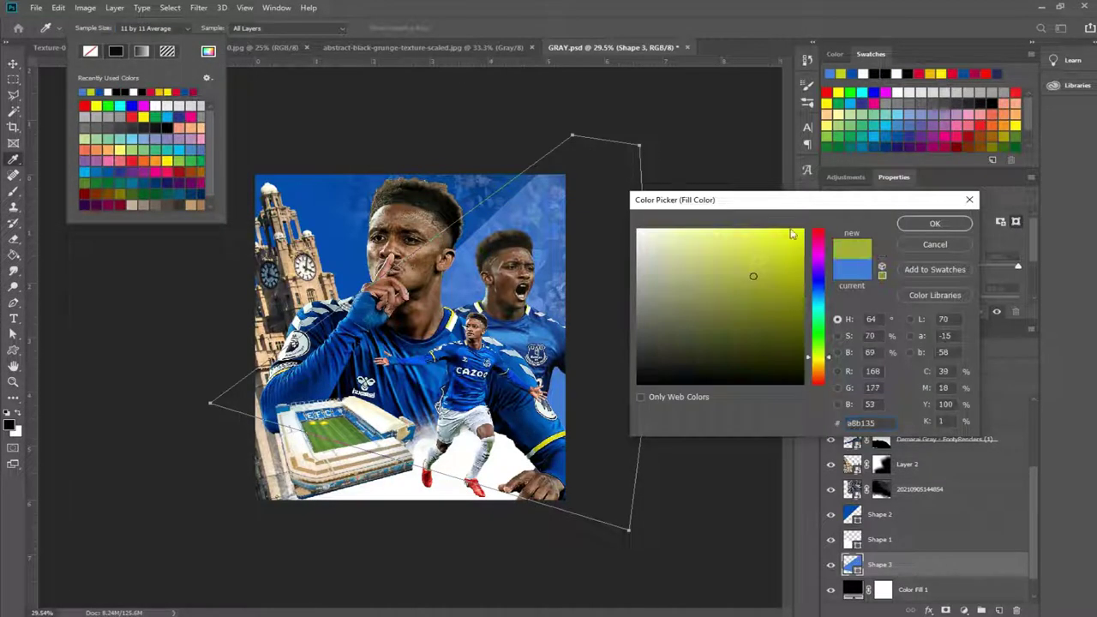
pyautogui.click(934, 223)
pyautogui.press('Escape')
pyautogui.press('v')
pyautogui.hotkey('ctrl', '0')
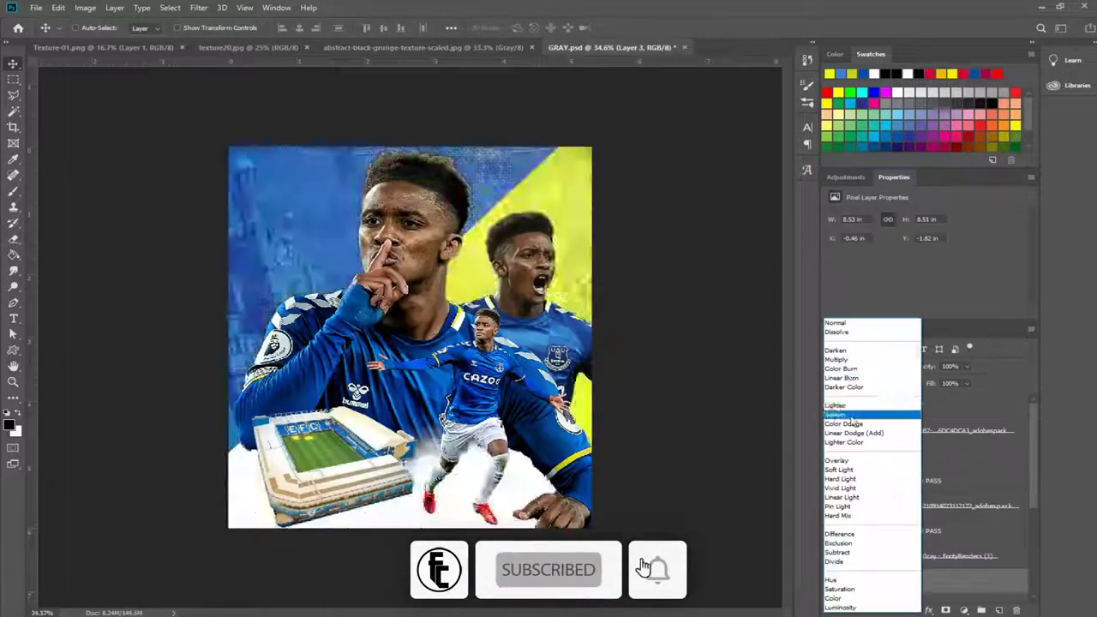
# Set the grunge texture to Color Burn, commit the placed halftone texture and save.
pyautogui.click(846, 367)
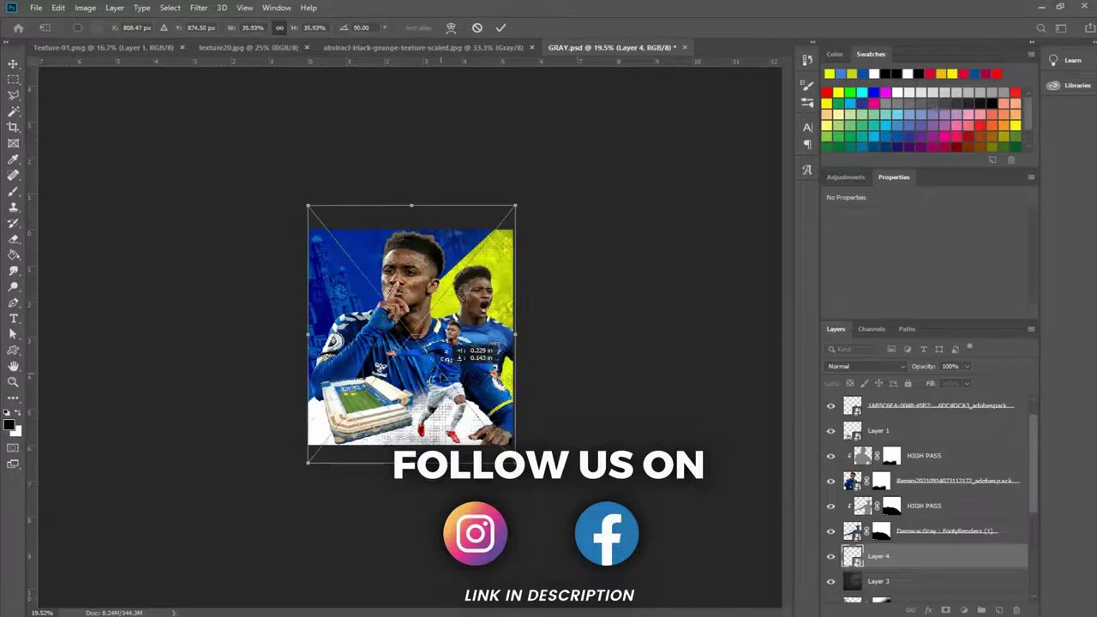
pyautogui.press('Return')
pyautogui.hotkey('ctrl', '0')
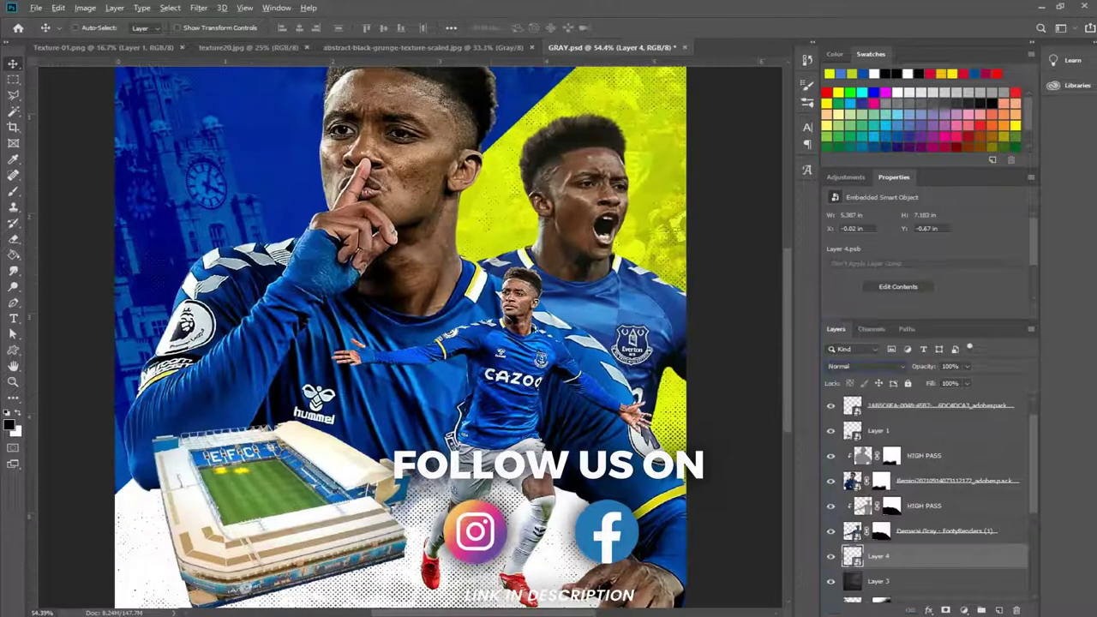
pyautogui.hotkey('ctrl', 's')
# Duplicate the halftone texture, flip the copy horizontally and move it to the right.
pyautogui.hotkey('ctrl', 'j')
pyautogui.hotkey('ctrl', 't')
pyautogui.rightClick(460, 299)
pyautogui.click(497, 433)
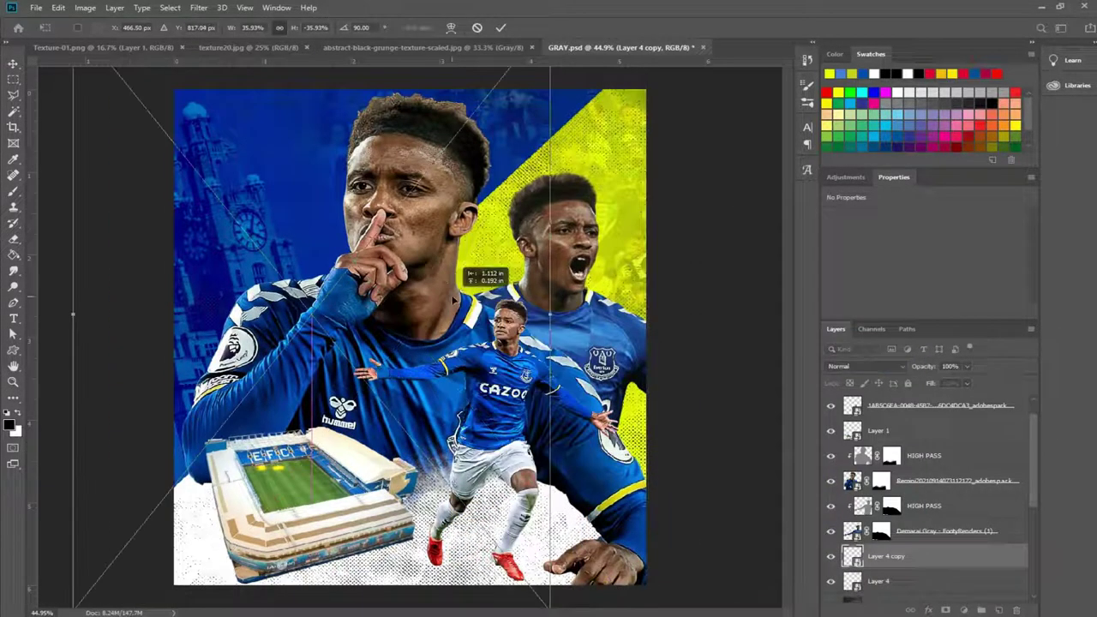
pyautogui.moveTo(509, 327); pyautogui.dragTo(553, 331)
pyautogui.press('Return')
pyautogui.hotkey('ctrl', '-')
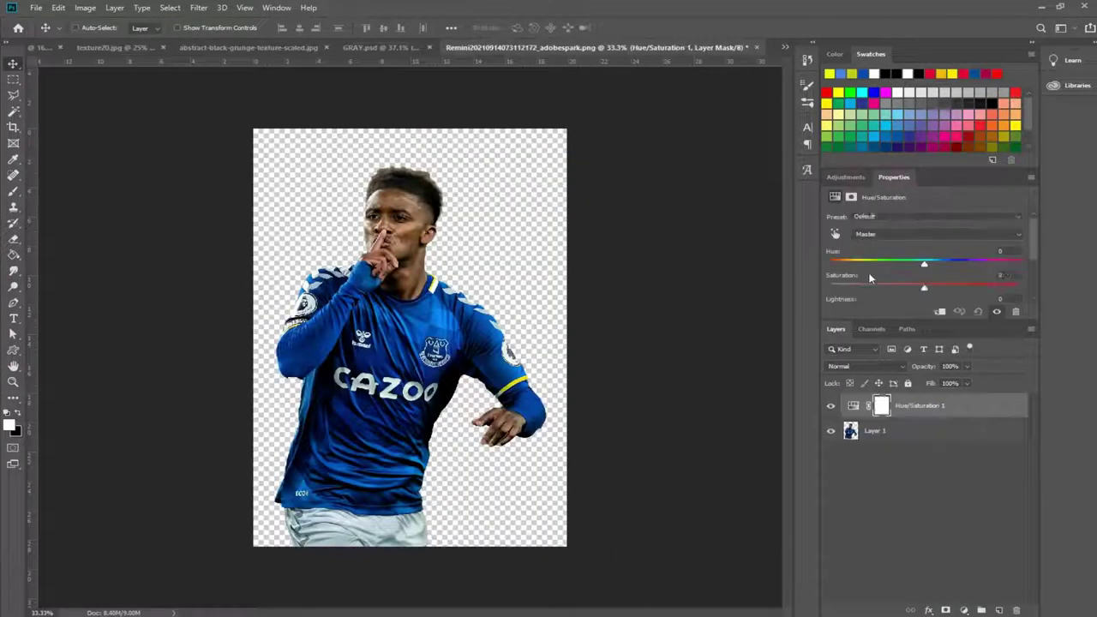
# Add a Hue/Saturation adjustment at Saturation -100 with an inverted mask and white brush.
pyautogui.hotkey('ctrl', 'i')
pyautogui.press('b')
pyautogui.rightClick(399, 162)
pyautogui.press('Return')
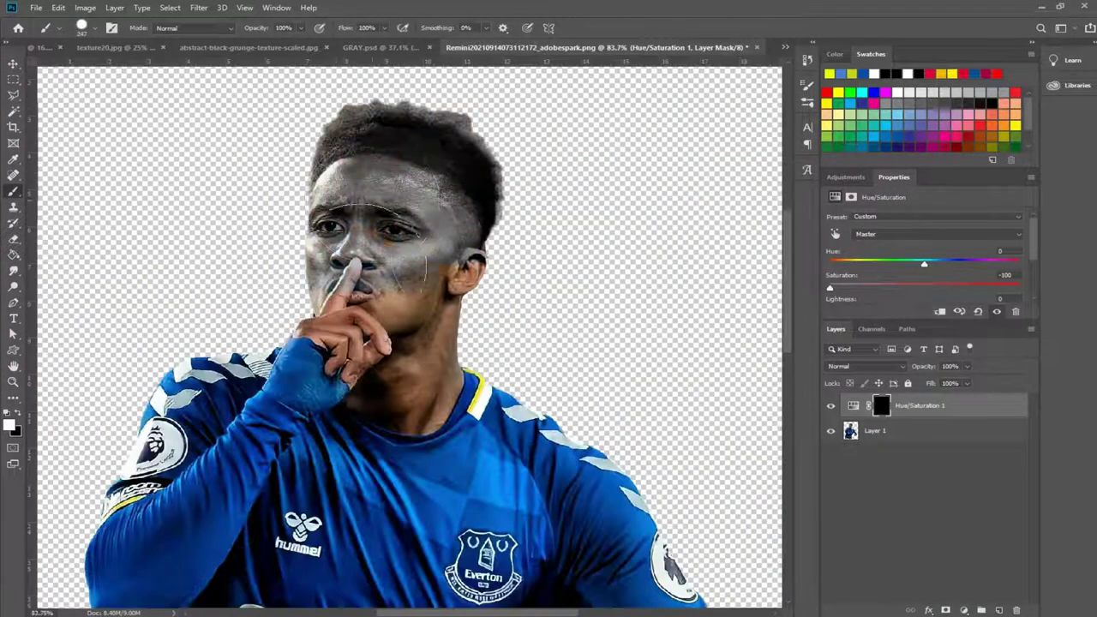
pyautogui.scroll(3, 492, 205)
pyautogui.scroll(3, 492, 205)
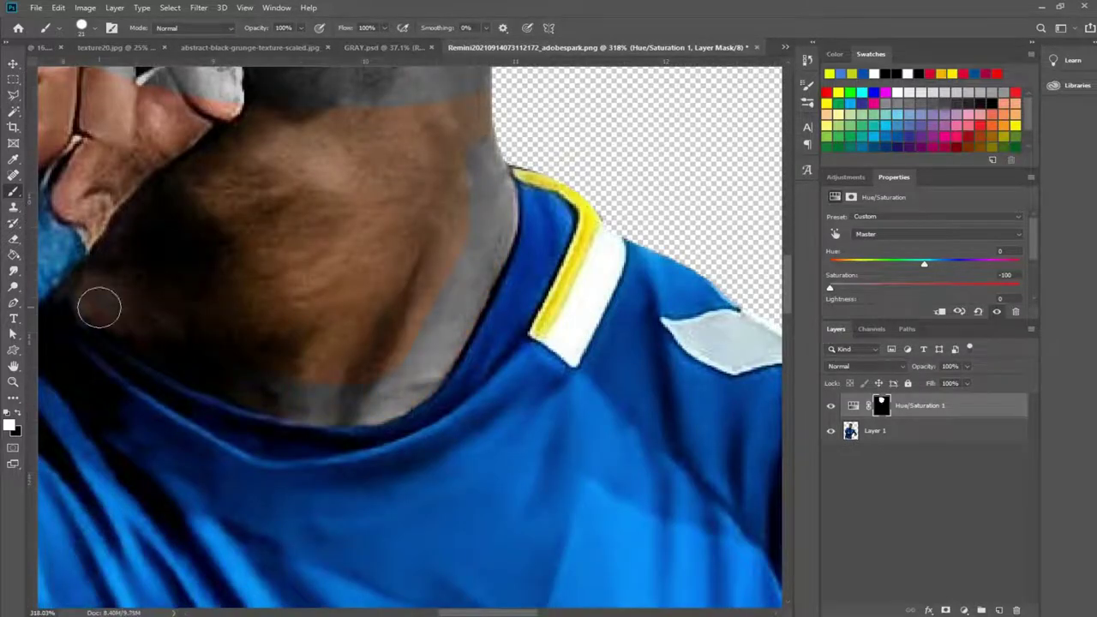
# Paint the first player's face, hand and neck grey, then merge, save and close the cutout.
pyautogui.moveTo(90, 158); pyautogui.dragTo(493, 392)
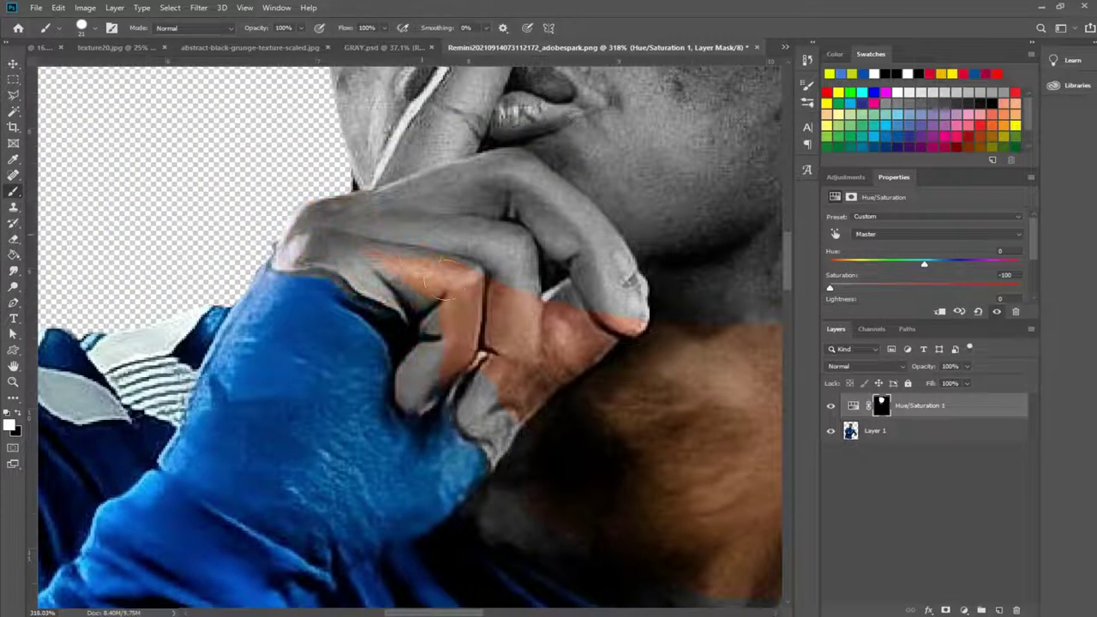
pyautogui.scroll(-3, 568, 452)
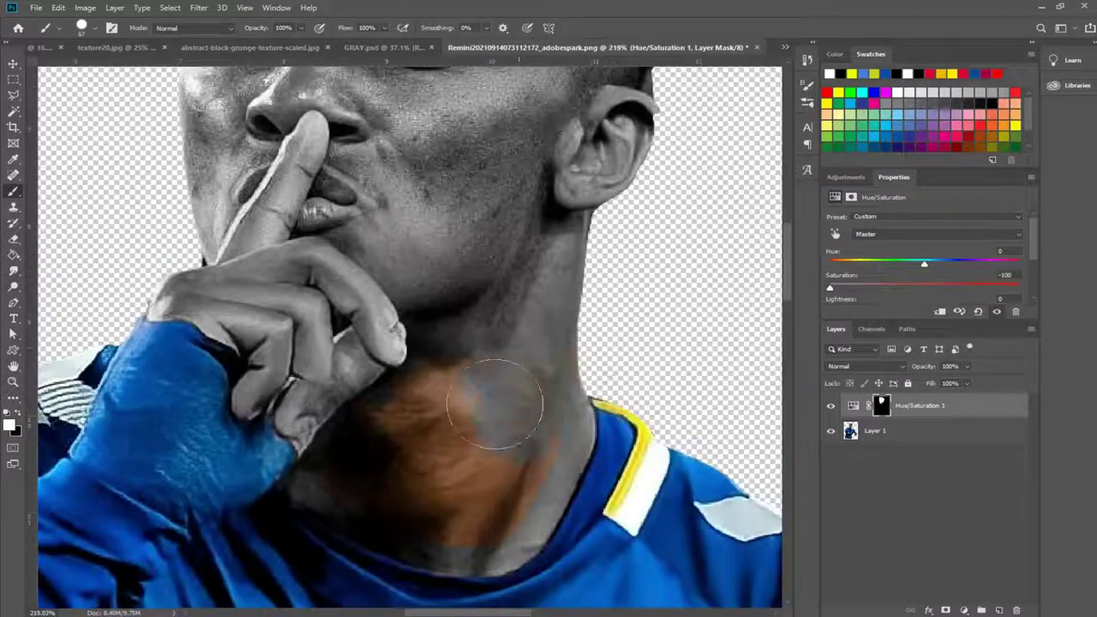
pyautogui.moveTo(489, 392); pyautogui.dragTo(489, 477)
pyautogui.scroll(-3, 489, 477)
pyautogui.scroll(5, 452, 272)
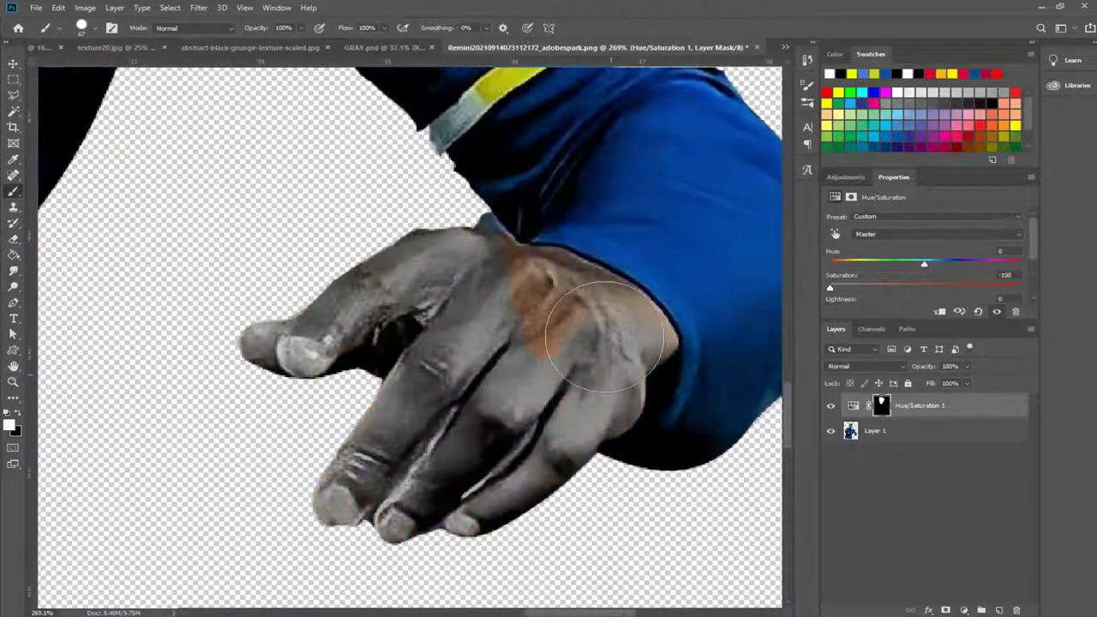
pyautogui.hotkey('ctrl', '0')
pyautogui.hotkey('ctrl', 'e')
pyautogui.hotkey('ctrl', 'w')
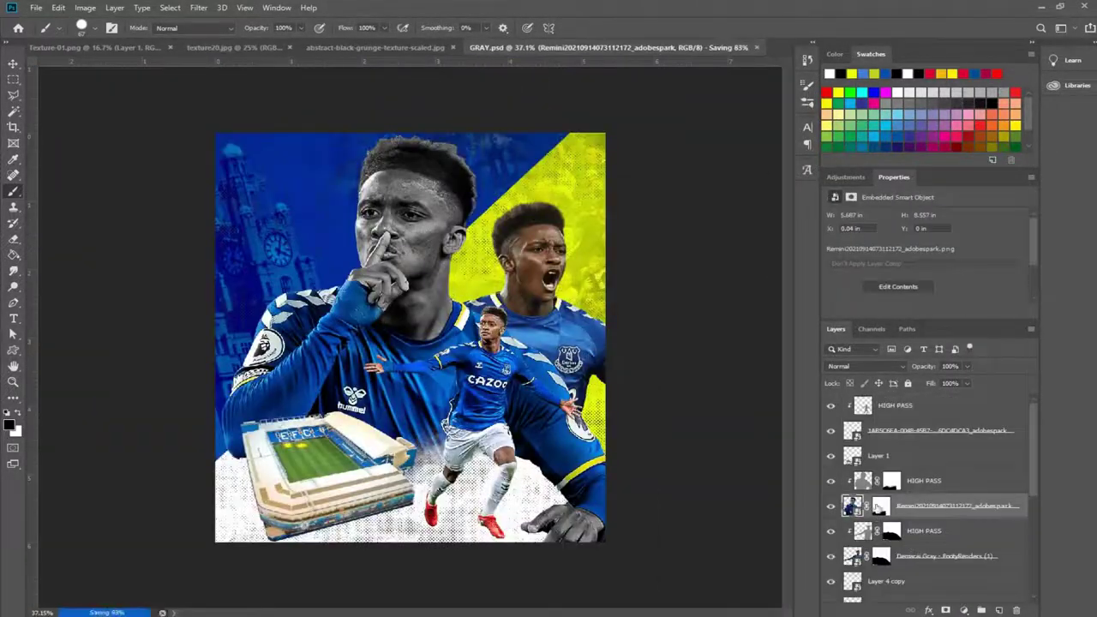
# Grey out the shouting player's skin, merge the adjustment, save and close the cutout.
pyautogui.doubleClick(851, 555)
pyautogui.scroll(3, 411, 190)
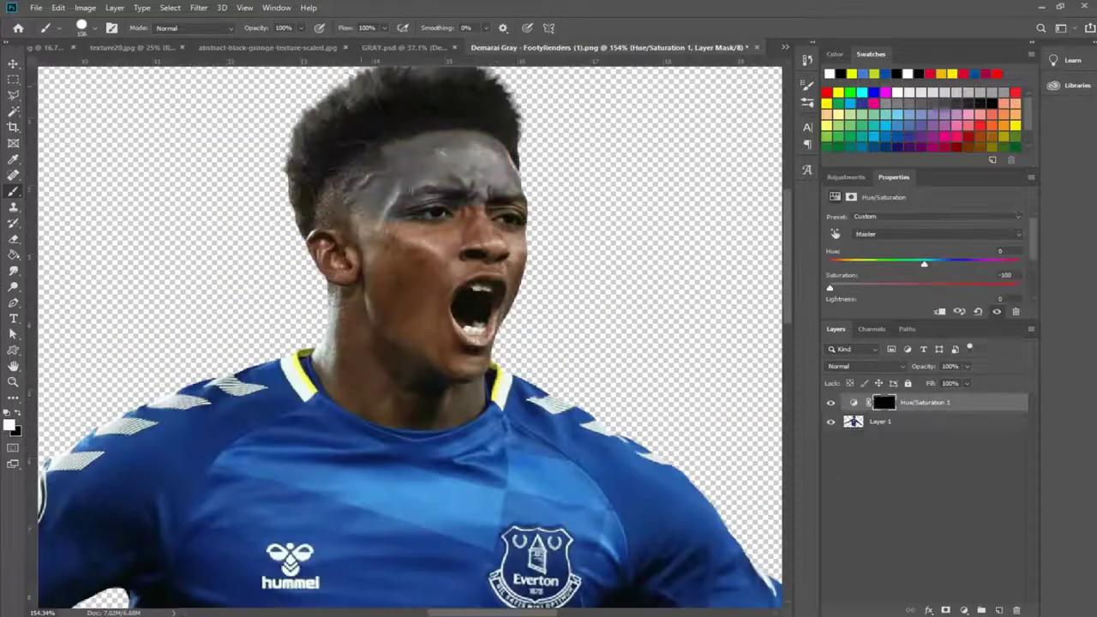
pyautogui.scroll(3, 390, 446)
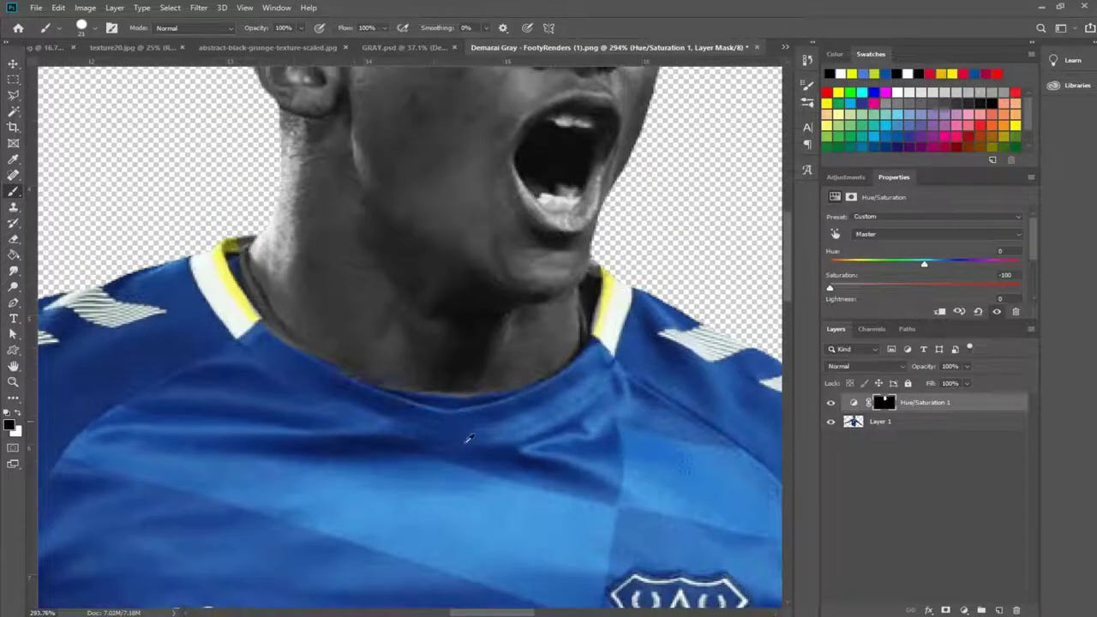
pyautogui.scroll(-5, 469, 439)
pyautogui.hotkey('ctrl', 's')
pyautogui.press('Return')
pyautogui.hotkey('ctrl', 'e')
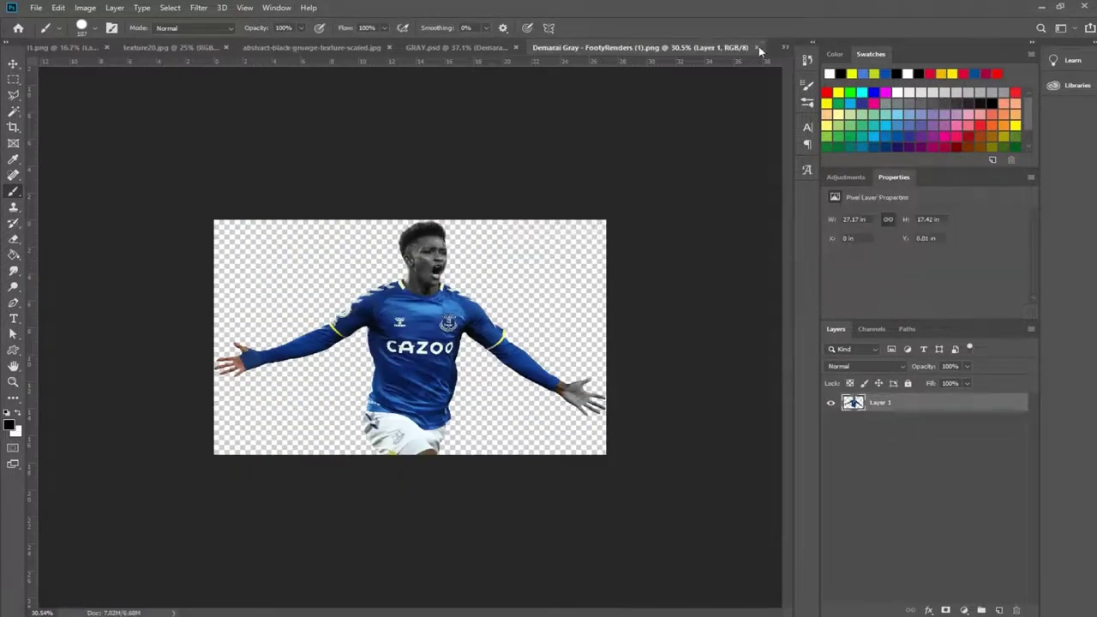
pyautogui.click(758, 46)
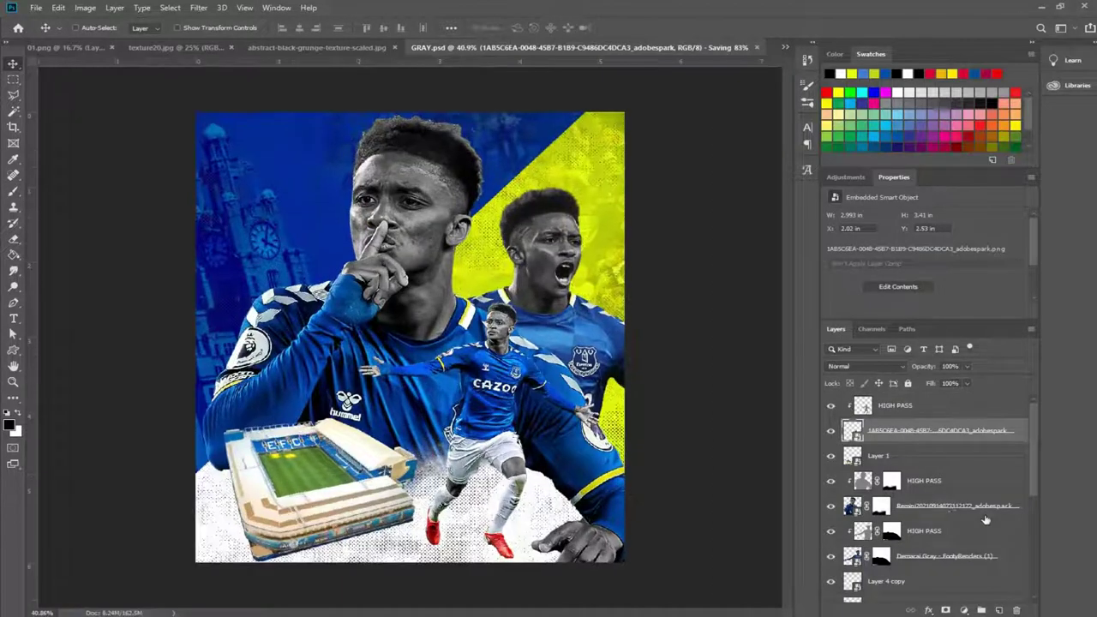
# Add a drop shadow to the front player and split it onto its own layer.
pyautogui.doubleClick(986, 512)
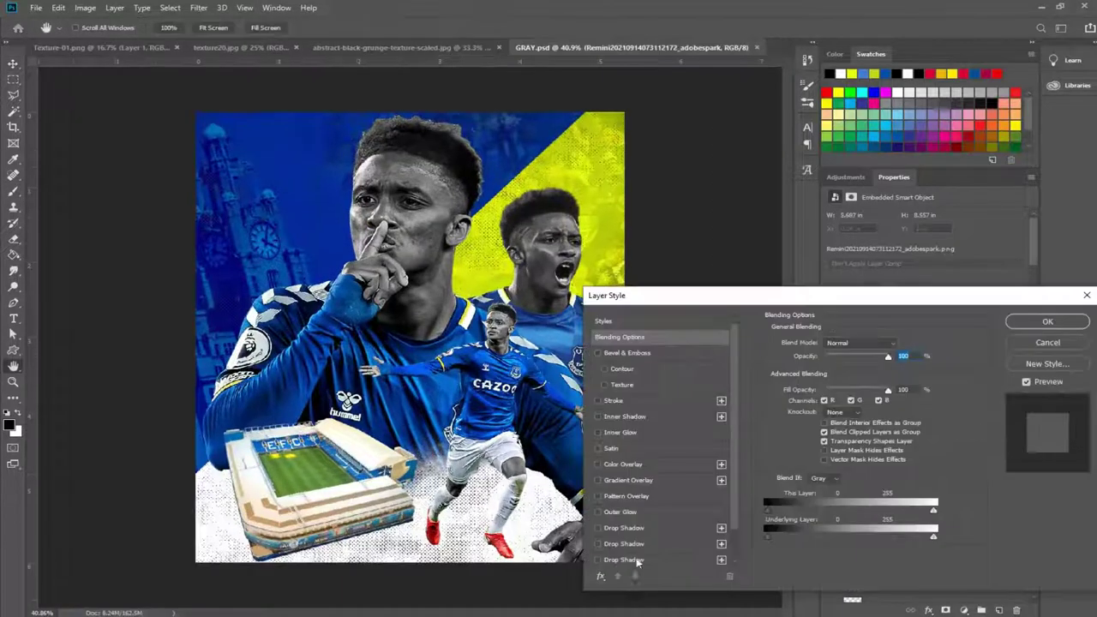
pyautogui.click(608, 558)
pyautogui.click(603, 526)
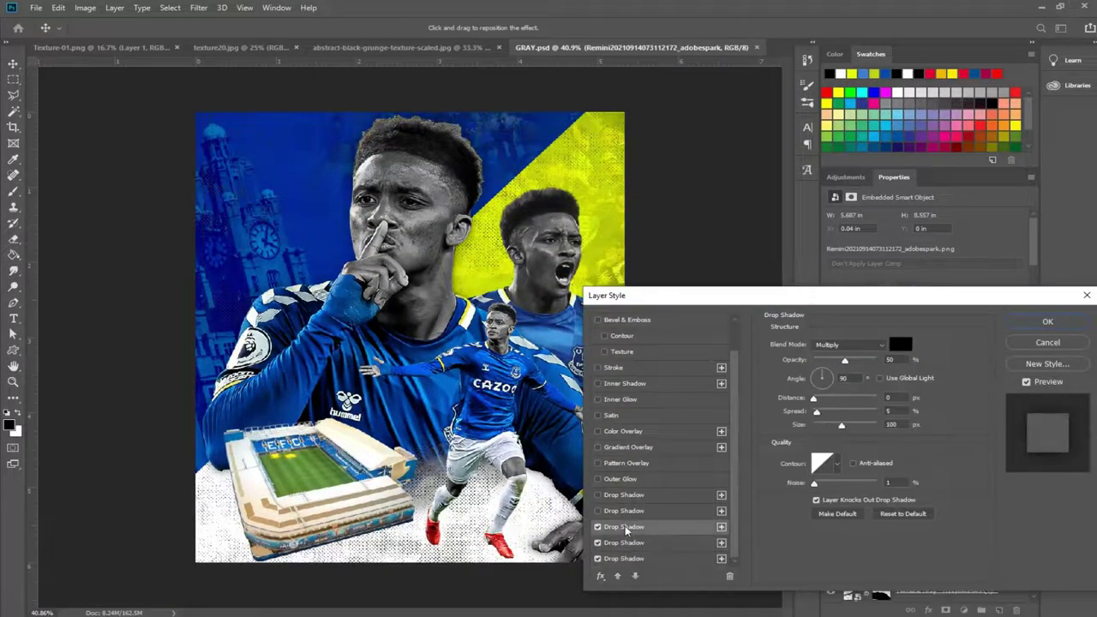
pyautogui.click(1047, 322)
pyautogui.rightClick(883, 547)
pyautogui.click(908, 501)
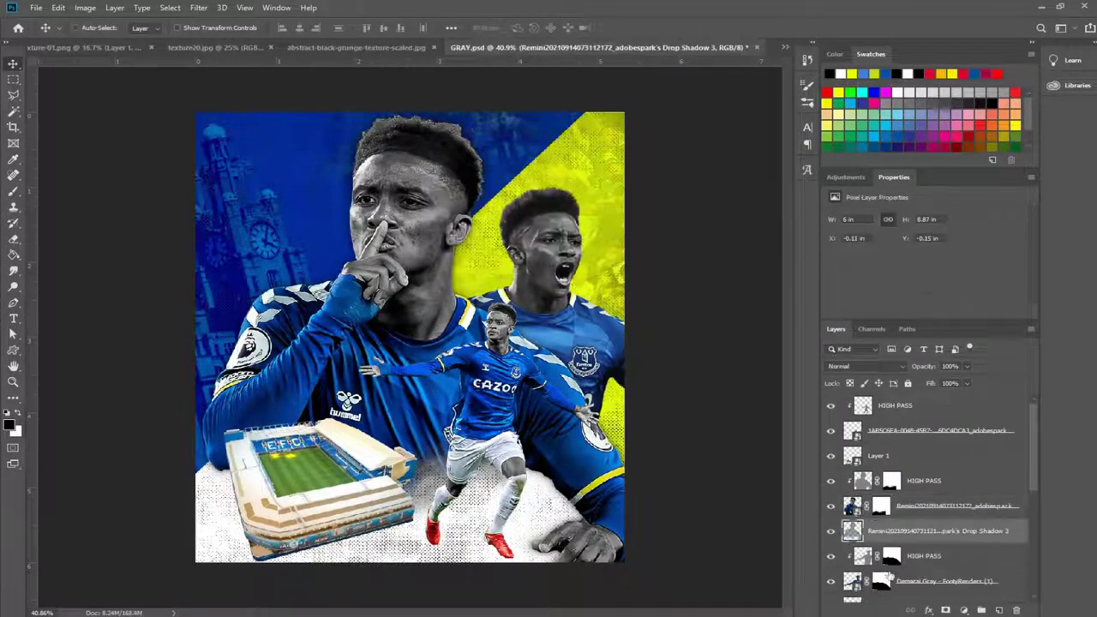
# Mask the shadow layer and give the running player a Multiply drop shadow at 30%, size 50.
pyautogui.click(944, 610)
pyautogui.press('b')
pyautogui.hotkey('ctrl', 's')
pyautogui.doubleClick(1022, 430)
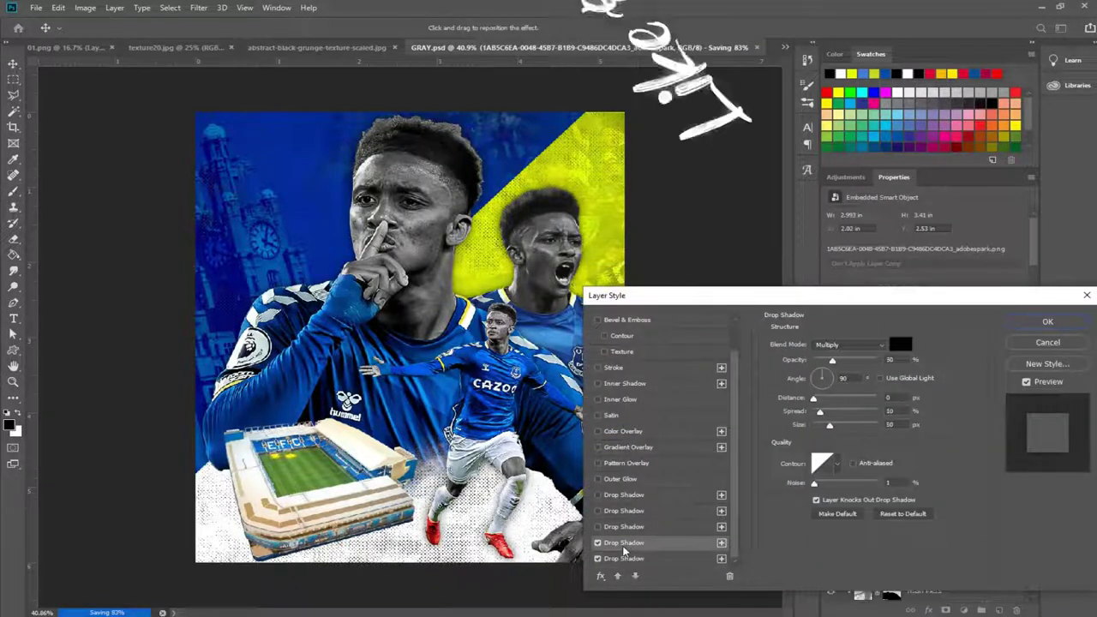
pyautogui.click(1046, 321)
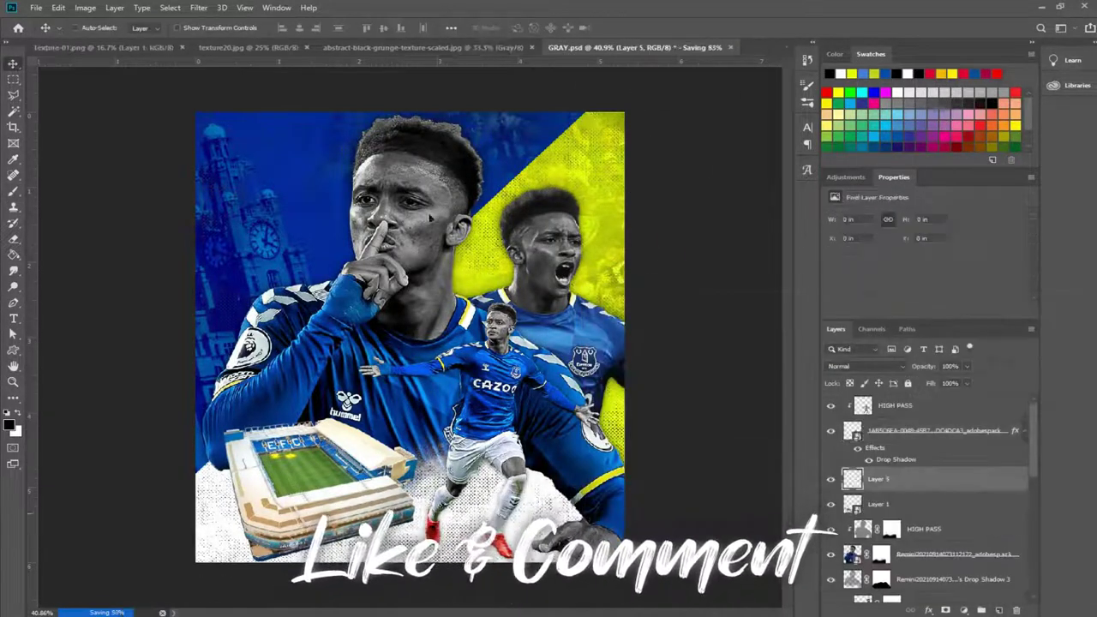
pyautogui.press('b')
pyautogui.press('F5')
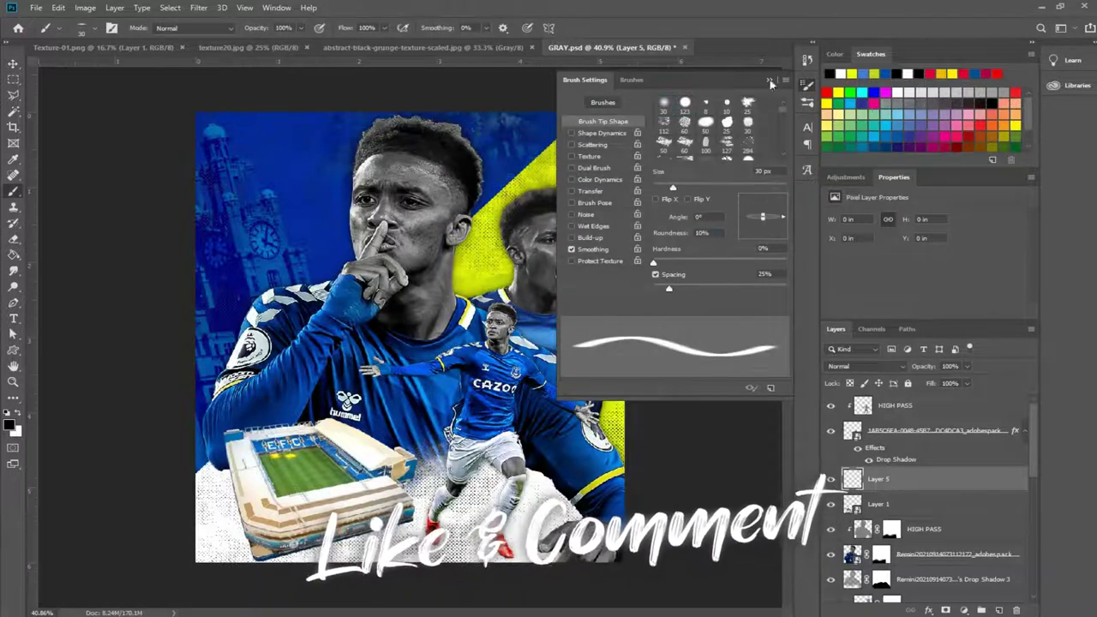
# Set Layer 5 to Multiply and paint a soft shadow under the boots with a 30 px brush.
pyautogui.press('F5')
pyautogui.scroll(5, 426, 565)
pyautogui.scroll(3, 489, 362)
pyautogui.click(865, 366)
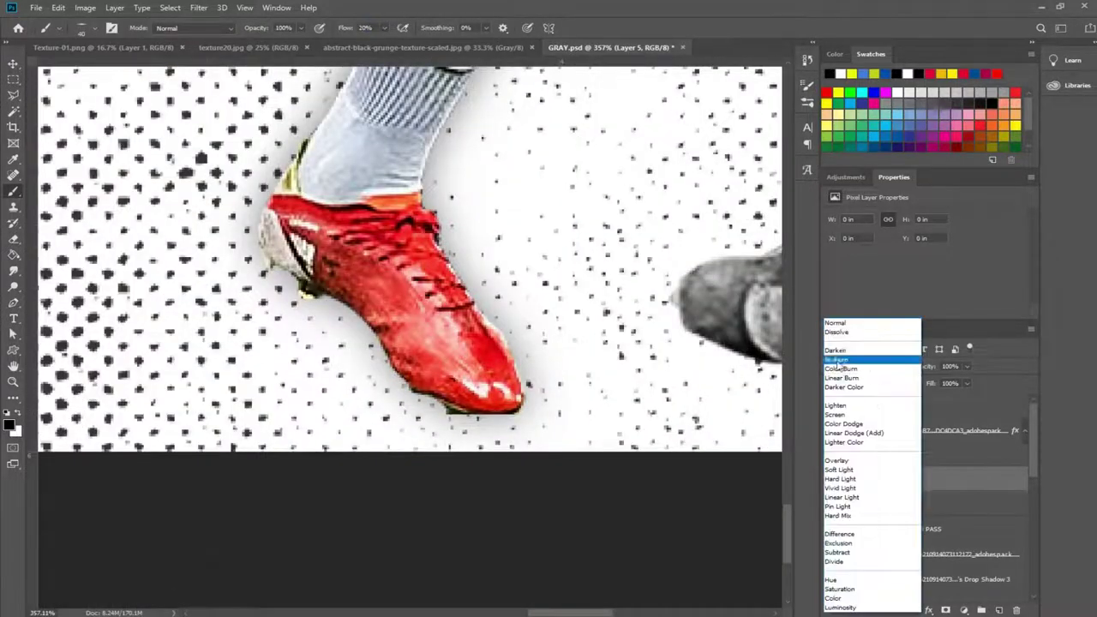
pyautogui.scroll(-3, 447, 442)
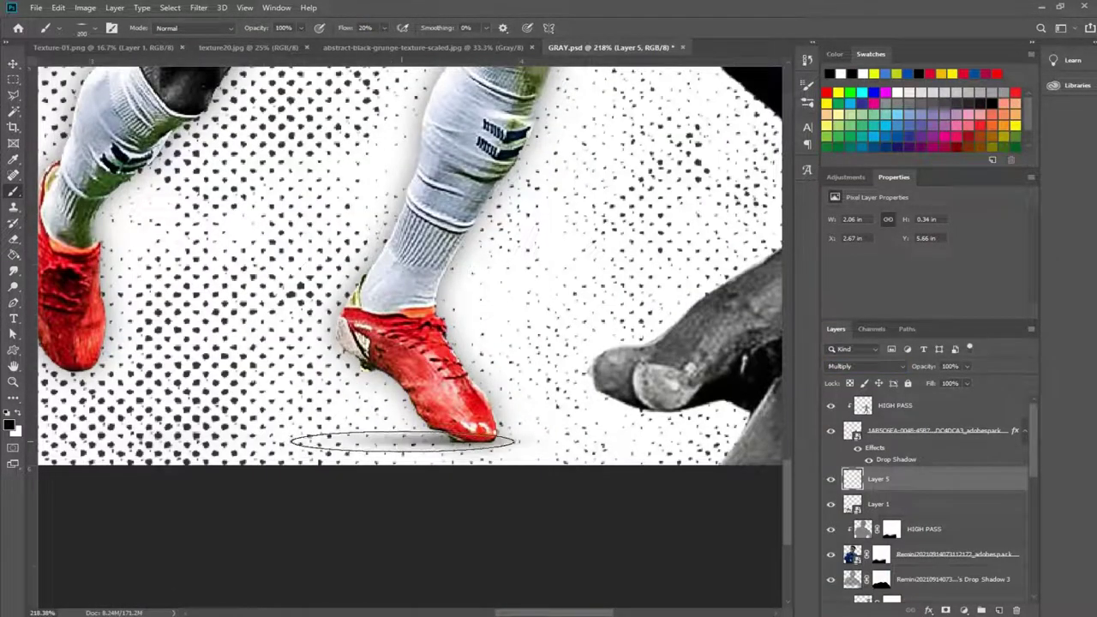
pyautogui.rightClick(480, 454)
pyautogui.moveTo(591, 200); pyautogui.dragTo(505, 200)
pyautogui.press('Return')
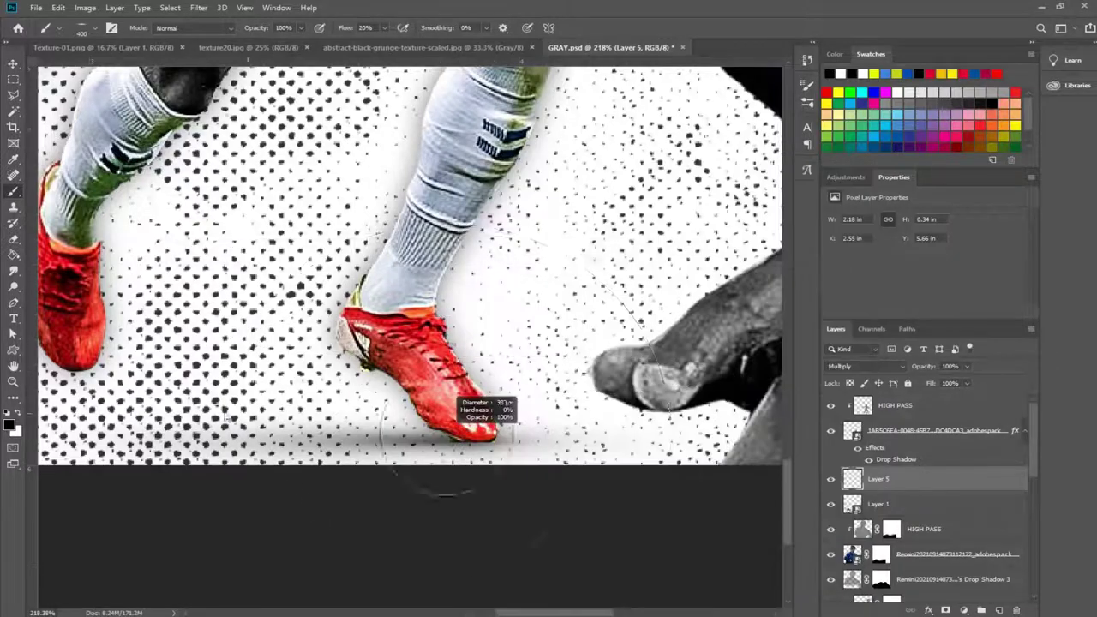
pyautogui.scroll(1, 300, 452)
pyautogui.click(315, 450)
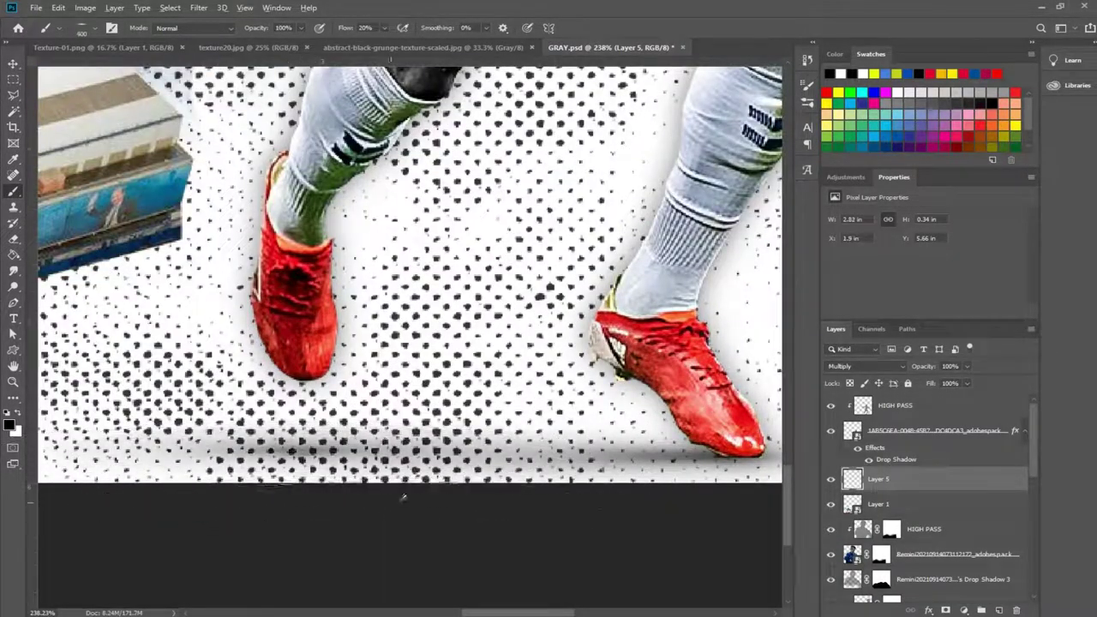
pyautogui.scroll(-5, 403, 497)
# On a new layer, paint a flat elliptical shadow under the boot's toe.
pyautogui.hotkey('ctrl', 'shift', 'alt', 'n')
pyautogui.rightClick(551, 171)
pyautogui.press('Return')
pyautogui.scroll(5, 566, 506)
pyautogui.scroll(4, 525, 474)
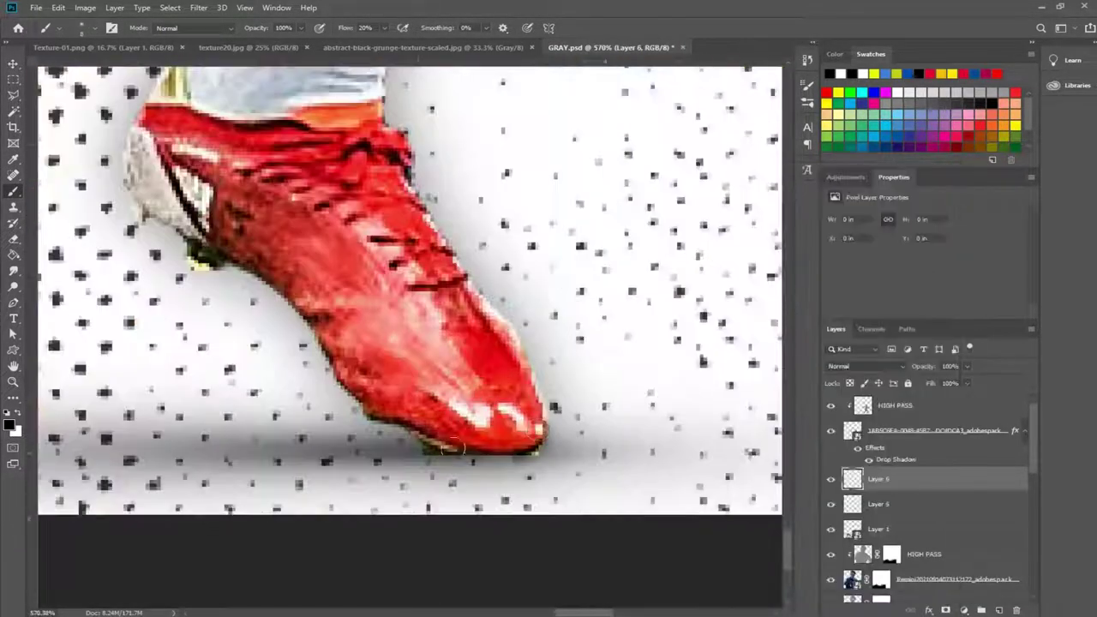
pyautogui.scroll(-5, 494, 434)
pyautogui.rightClick(273, 163)
pyautogui.press('Return')
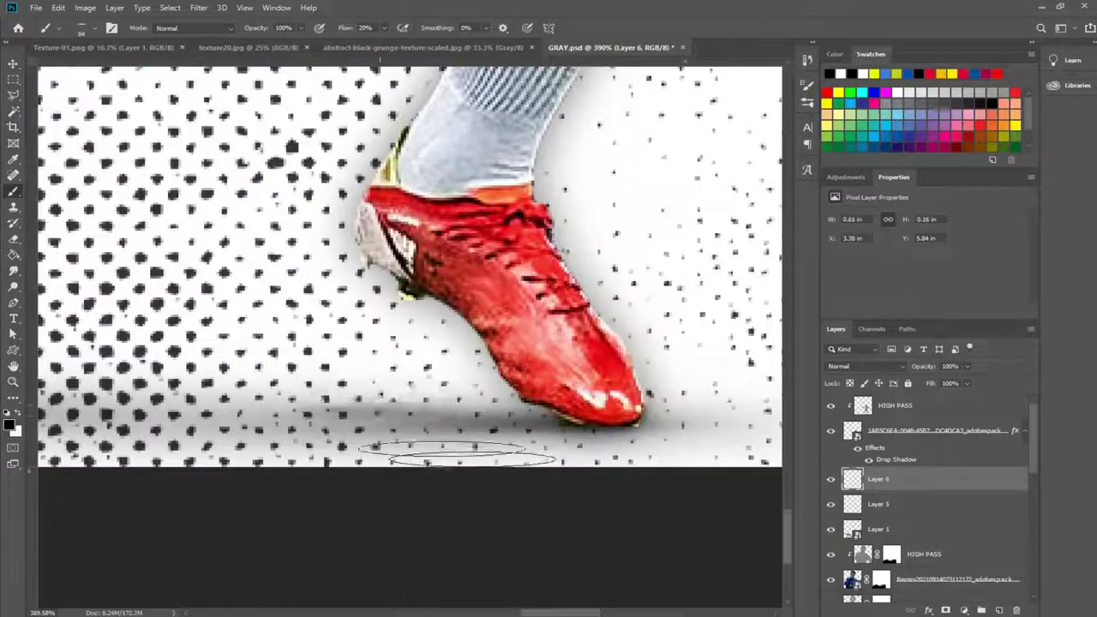
pyautogui.scroll(2, 306, 419)
pyautogui.click(306, 419)
pyautogui.scroll(-1, 306, 419)
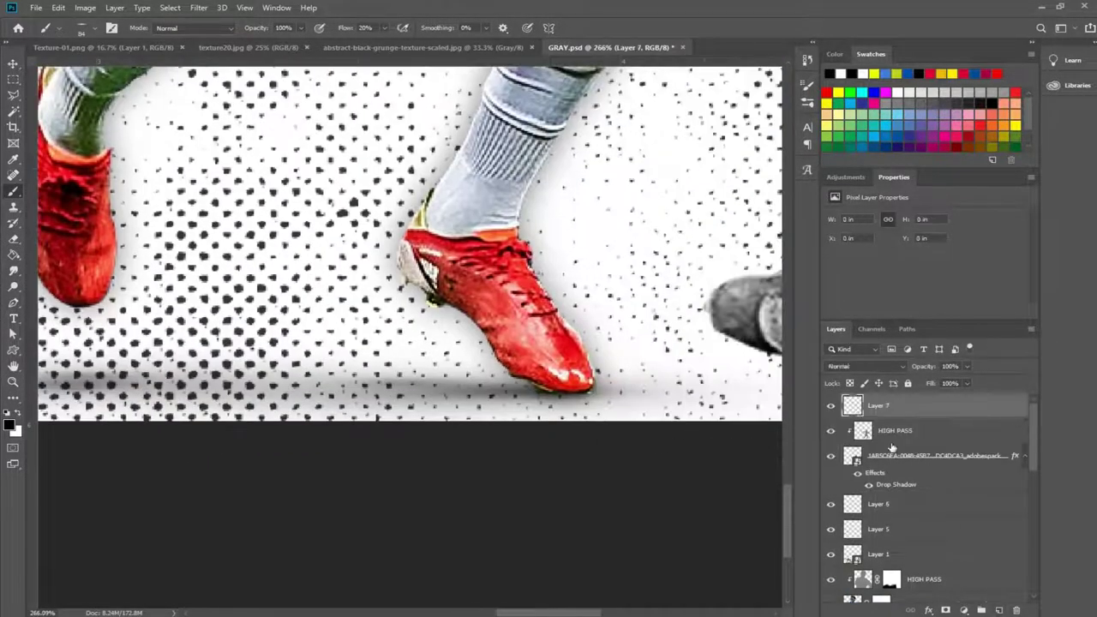
# Clip new Layer 7 to the player with a small soft brush to darken the boot tip.
pyautogui.hotkey('ctrl', 'shift', 'alt', 'n')
pyautogui.hotkey('ctrl', 'e')
pyautogui.click(883, 405)
pyautogui.rightClick(599, 163)
pyautogui.press('Return')
pyautogui.scroll(4, 565, 375)
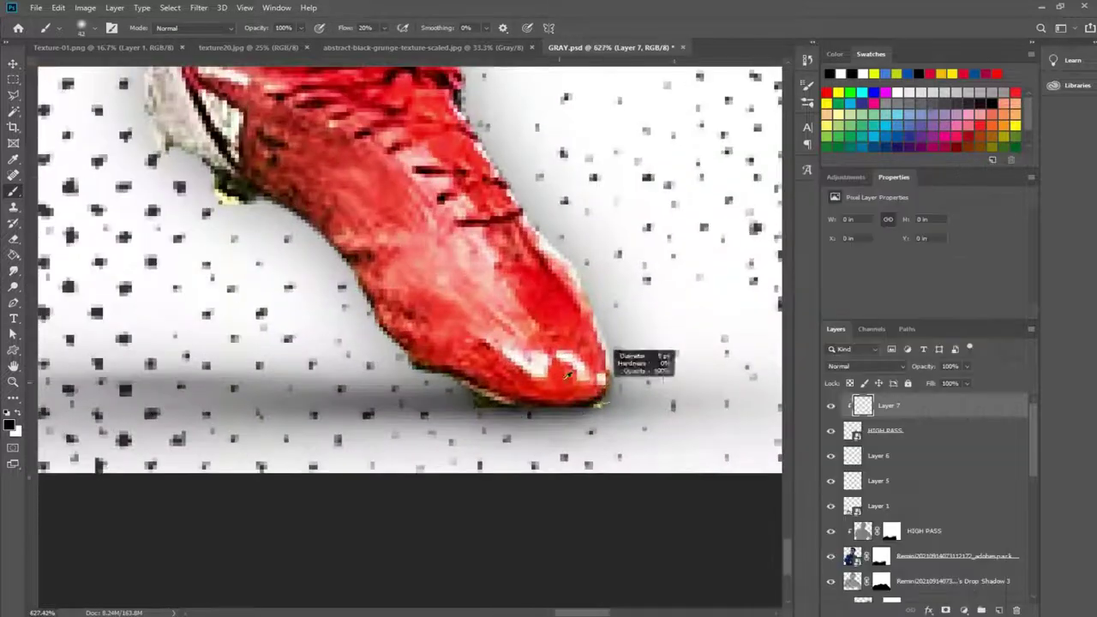
pyautogui.scroll(-2, 567, 396)
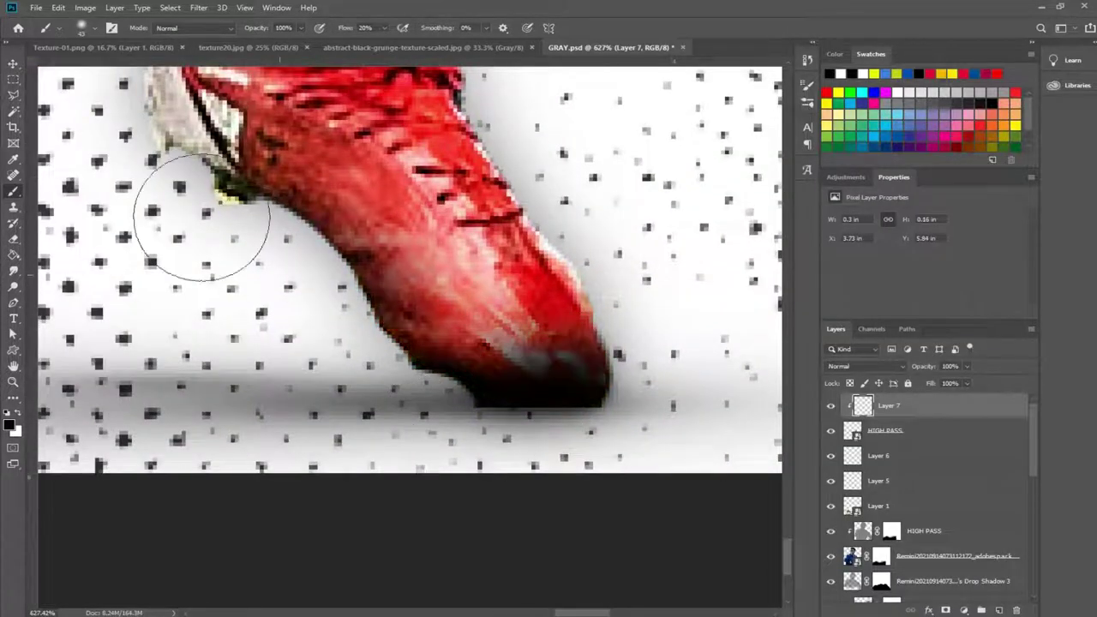
pyautogui.scroll(-2, 196, 208)
pyautogui.doubleClick(852, 430)
pyautogui.hotkey('ctrl', 'w')
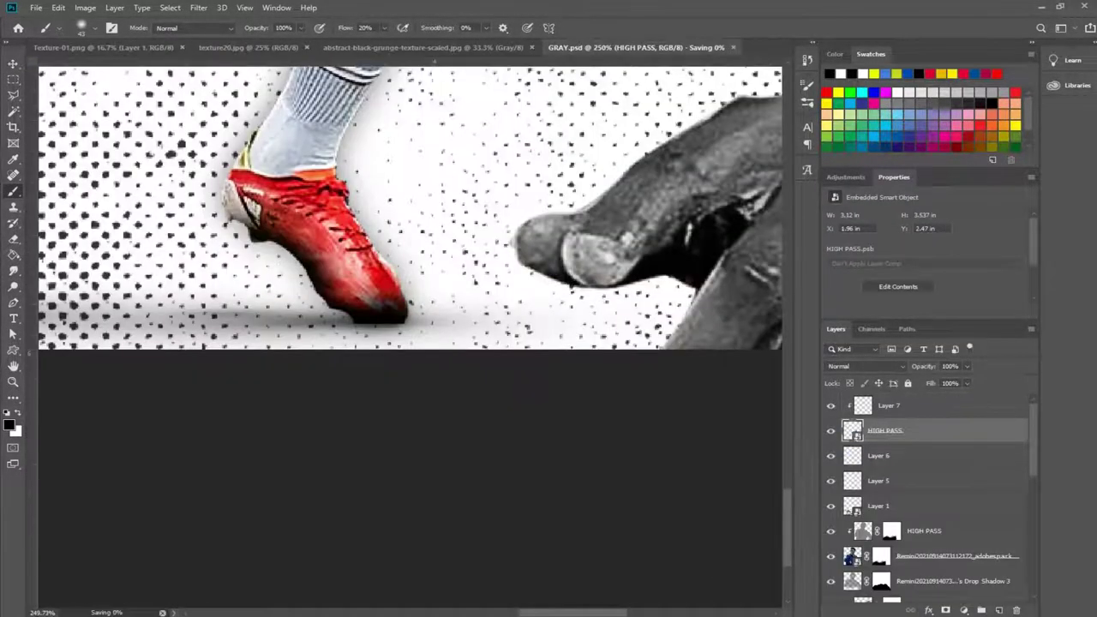
pyautogui.hotkey('ctrl', '0')
# Apply a Camera Raw Filter to the stadium layer: Contrast +100, Highlights -100, Shadows +100.
pyautogui.press('v')
pyautogui.click(882, 505)
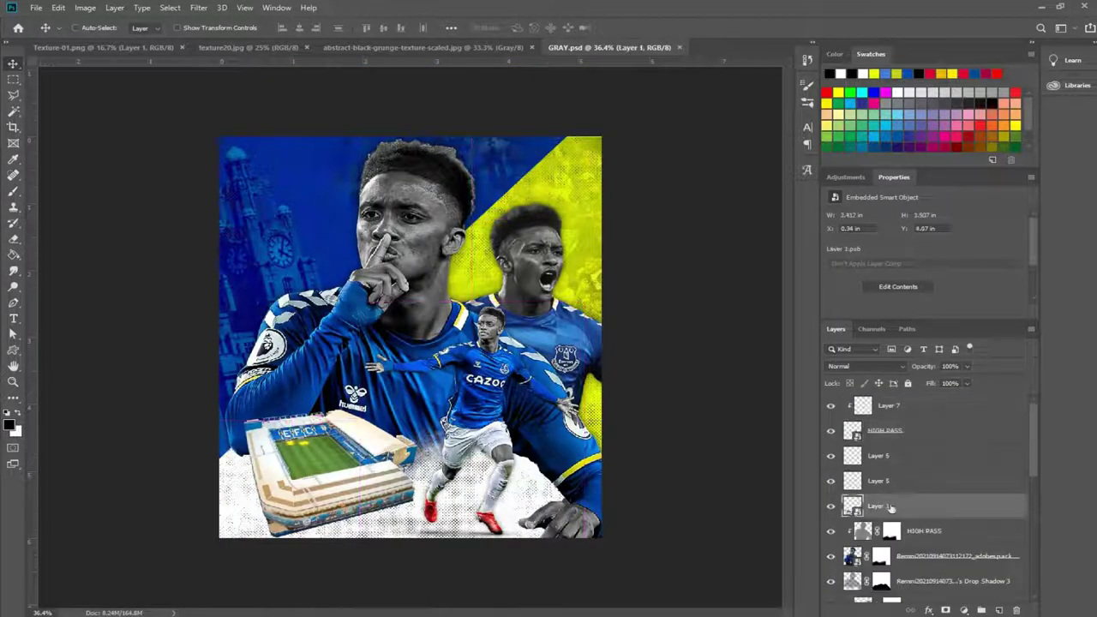
pyautogui.click(198, 7)
pyautogui.click(247, 99)
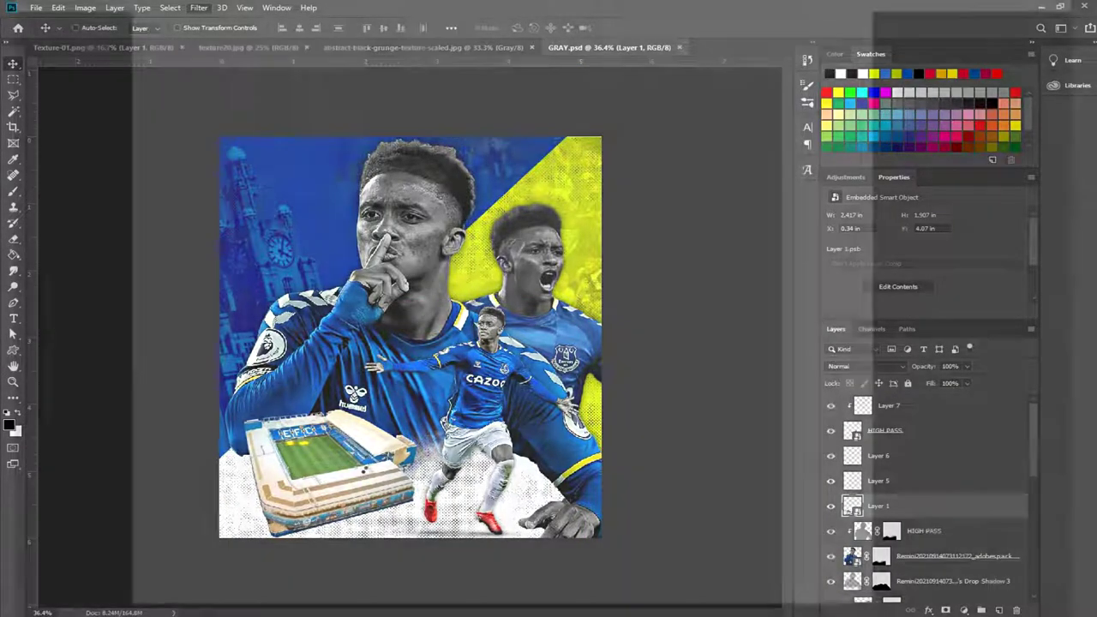
pyautogui.moveTo(1002, 293); pyautogui.dragTo(1081, 293)
pyautogui.moveTo(1002, 312); pyautogui.dragTo(906, 312)
pyautogui.moveTo(1002, 331)
pyautogui.mouseDown()
pyautogui.moveTo(1093, 341)
pyautogui.moveTo(1001, 350)
pyautogui.mouseUp()
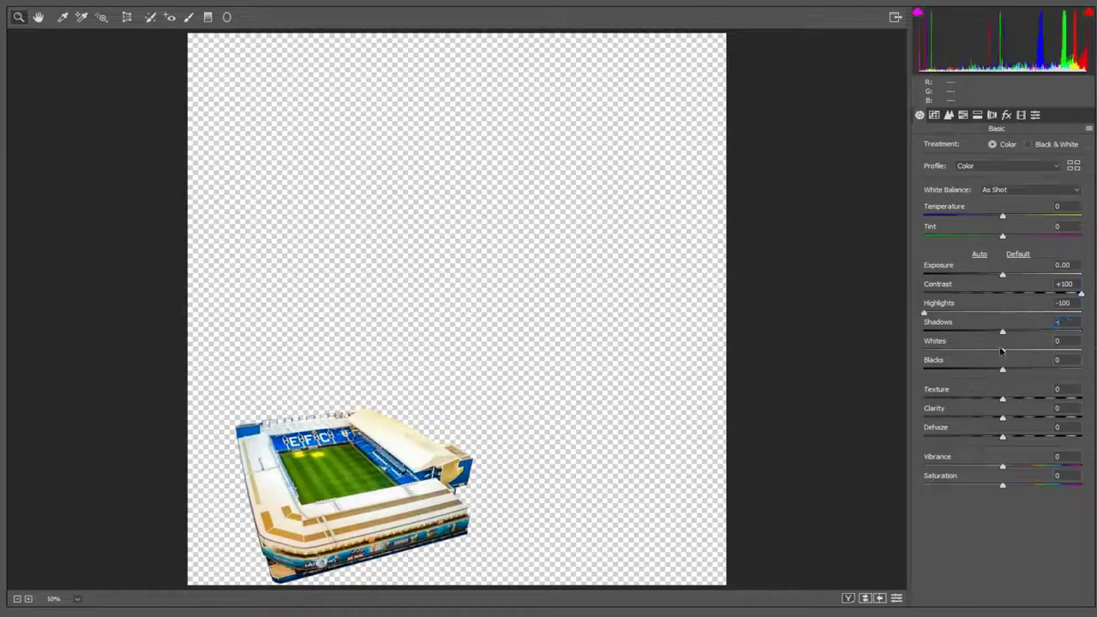
pyautogui.click(948, 115)
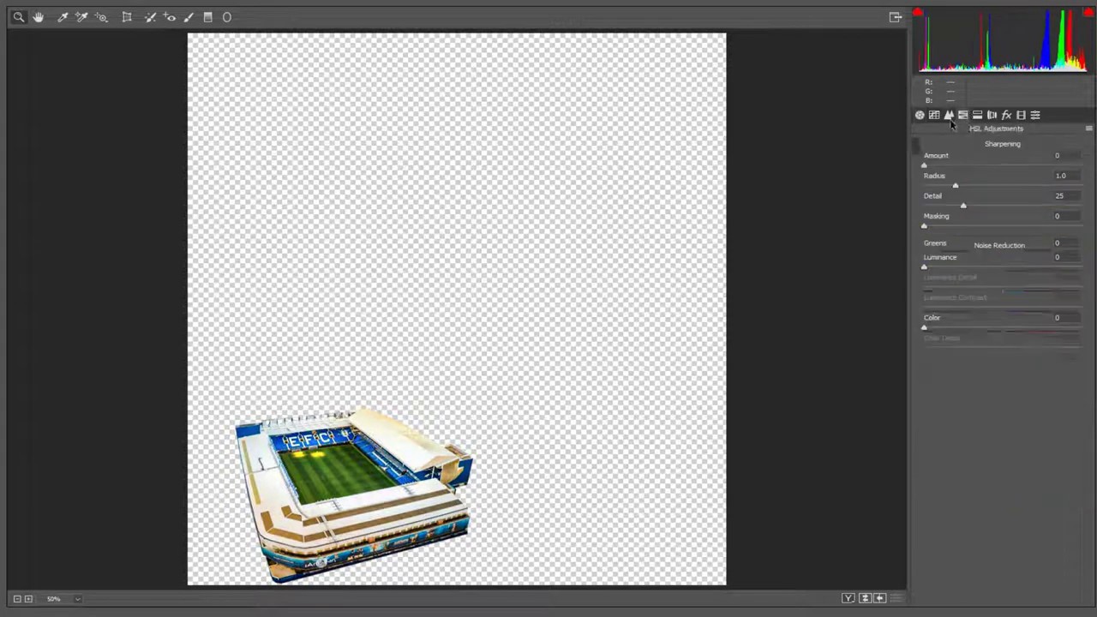
pyautogui.click(1020, 115)
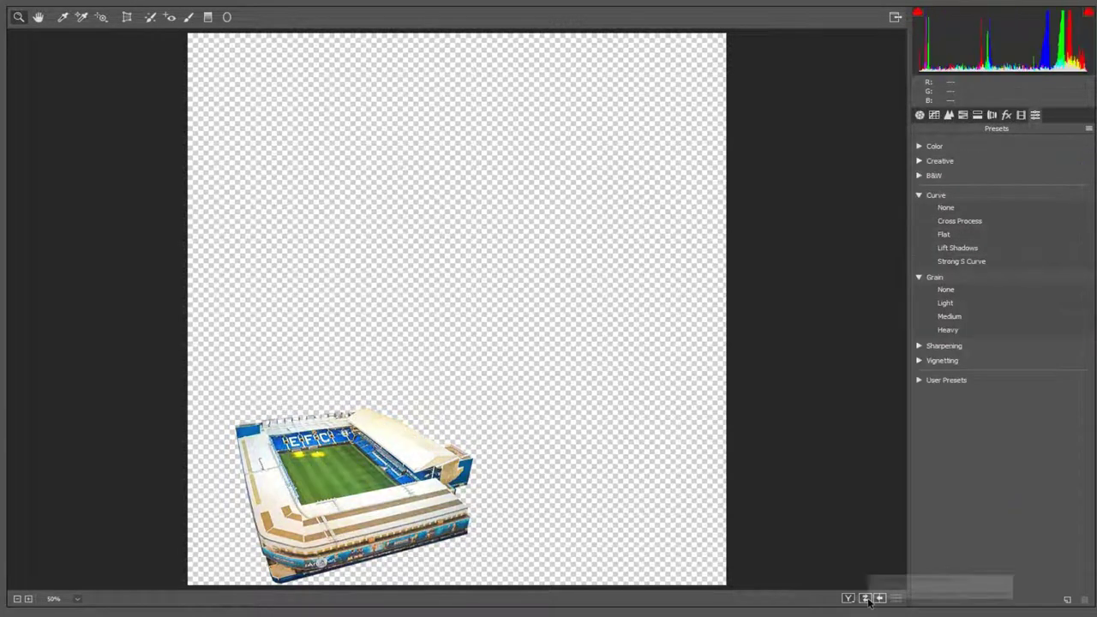
pyautogui.press('Return')
# Enlarge the stadium and position it in the poster's bottom-left corner.
pyautogui.hotkey('ctrl', 't')
pyautogui.moveTo(429, 480)
pyautogui.mouseDown()
pyautogui.moveTo(394, 450)
pyautogui.moveTo(401, 437)
pyautogui.mouseUp()
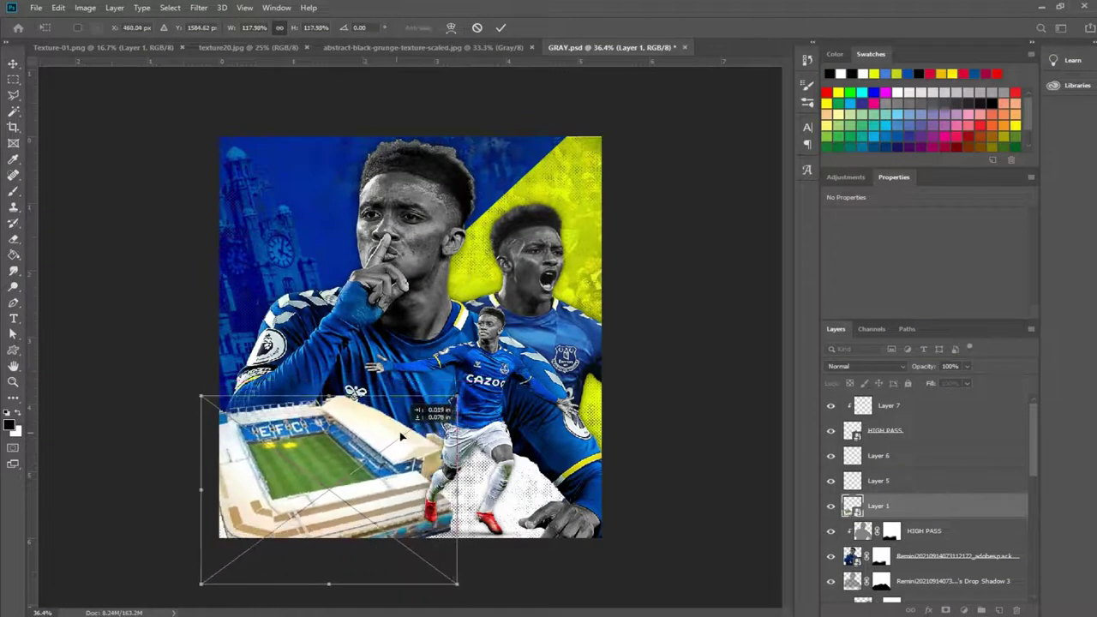
pyautogui.press('Return')
# Give the stadium layer a Drop Shadow layer style.
pyautogui.doubleClick(968, 507)
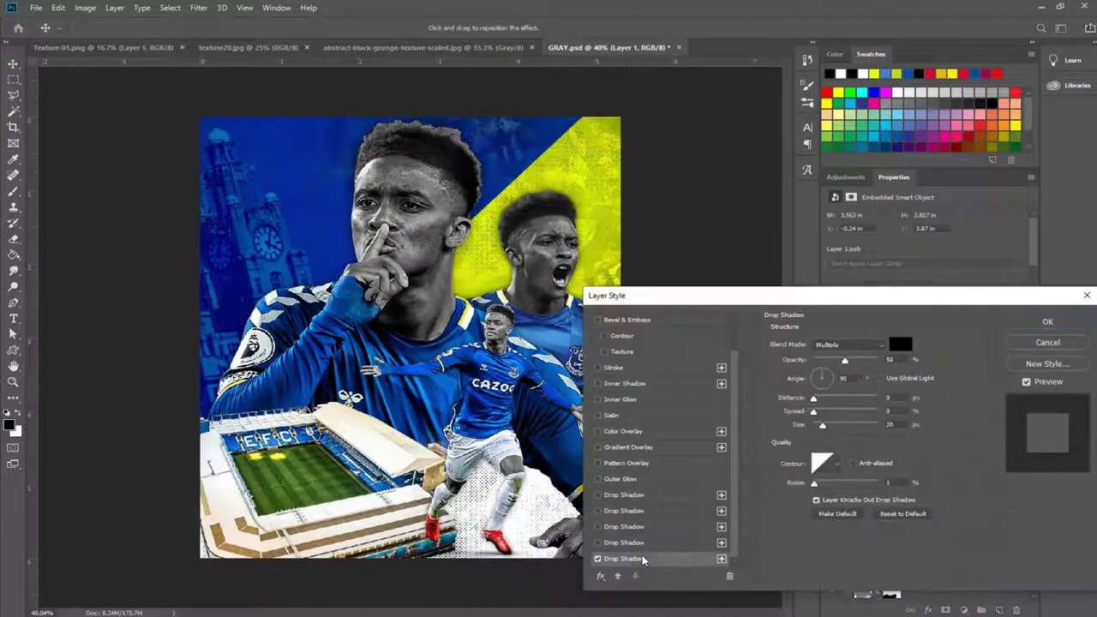
pyautogui.click(648, 526)
pyautogui.click(1046, 321)
pyautogui.hotkey('ctrl', '-')
pyautogui.hotkey('ctrl', '-')
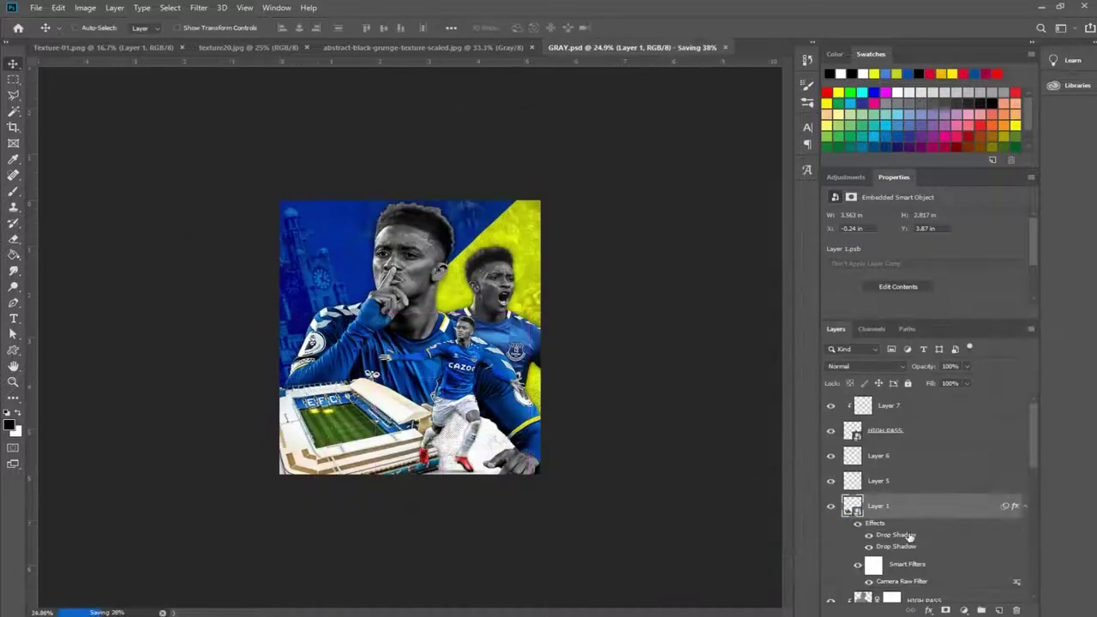
# Add a Gradient Map over the stadium running from dark blue 02174f to light blue 3781d5.
pyautogui.click(904, 221)
pyautogui.doubleClick(604, 369)
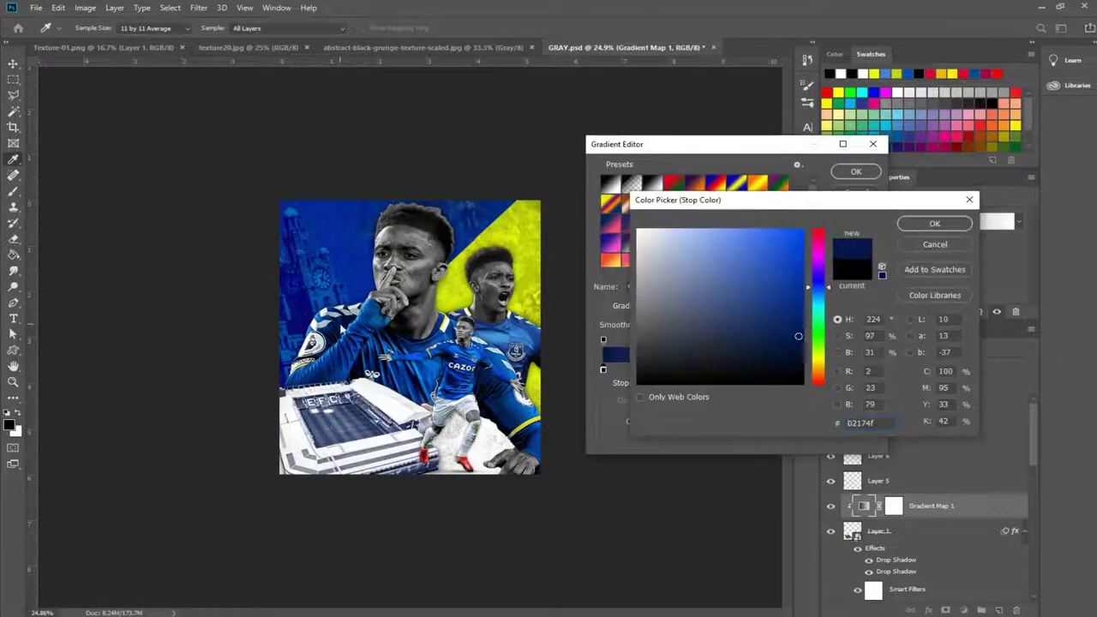
pyautogui.click(934, 223)
pyautogui.doubleClick(868, 370)
pyautogui.click(761, 255)
pyautogui.click(934, 223)
pyautogui.doubleClick(869, 370)
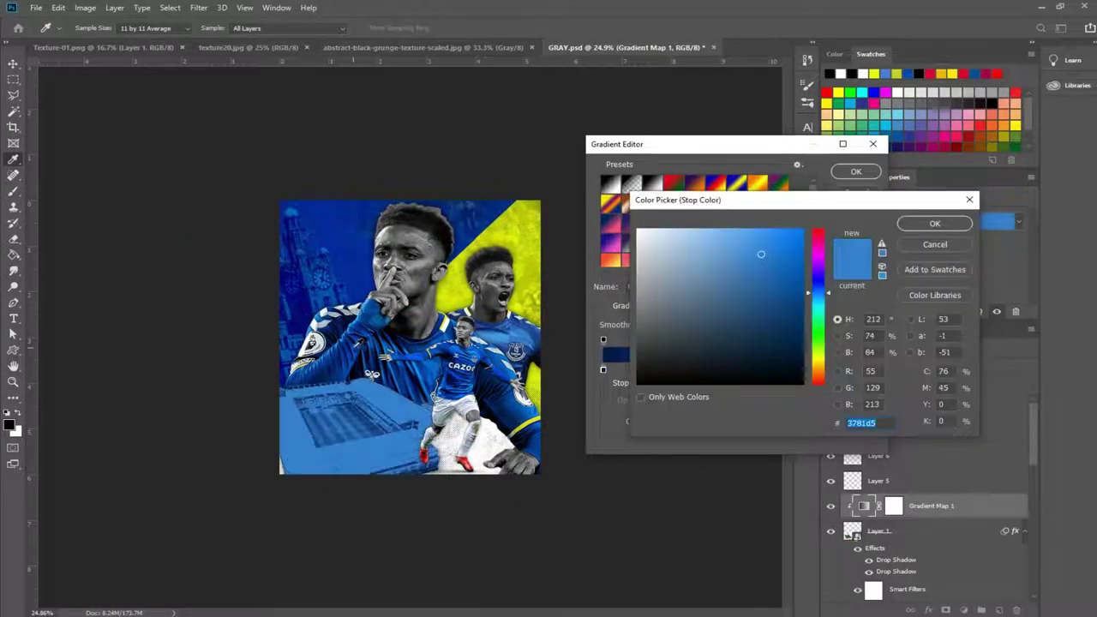
pyautogui.click(934, 223)
pyautogui.click(855, 171)
# Adjust the gradient map's Blend If Underlying Layer slider so the stadium's highlights show through.
pyautogui.doubleClick(985, 505)
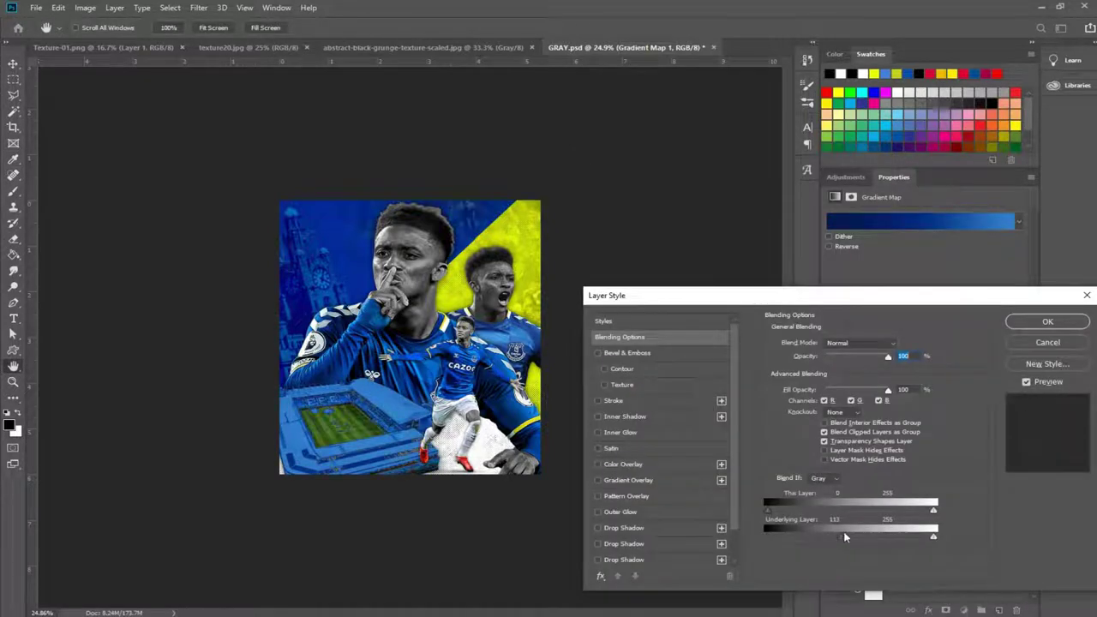
pyautogui.moveTo(843, 535); pyautogui.dragTo(874, 540)
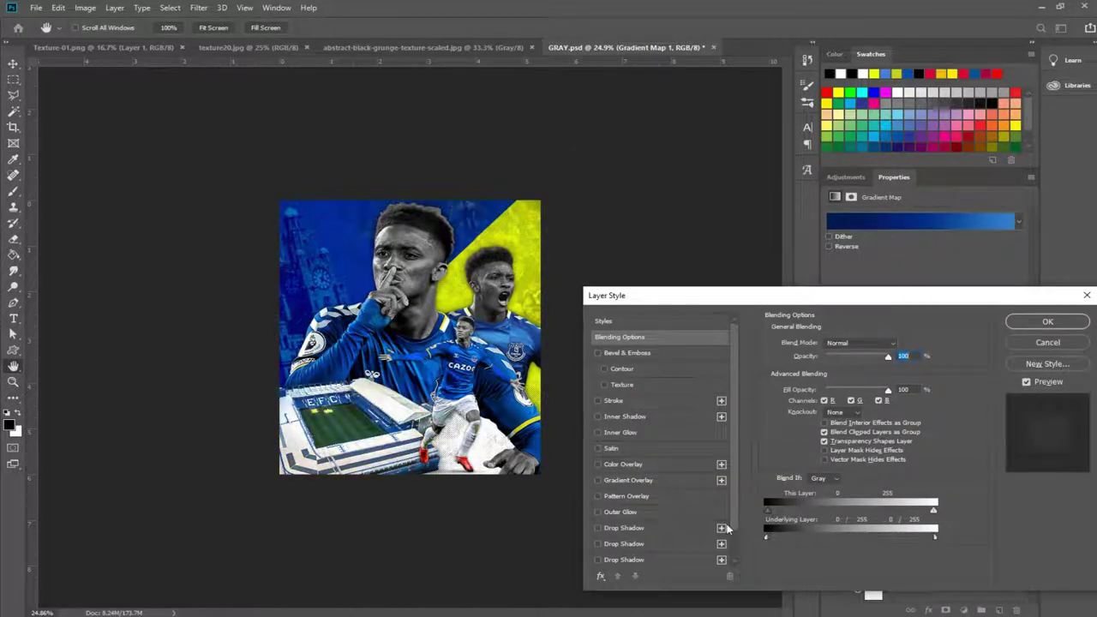
pyautogui.press('Return')
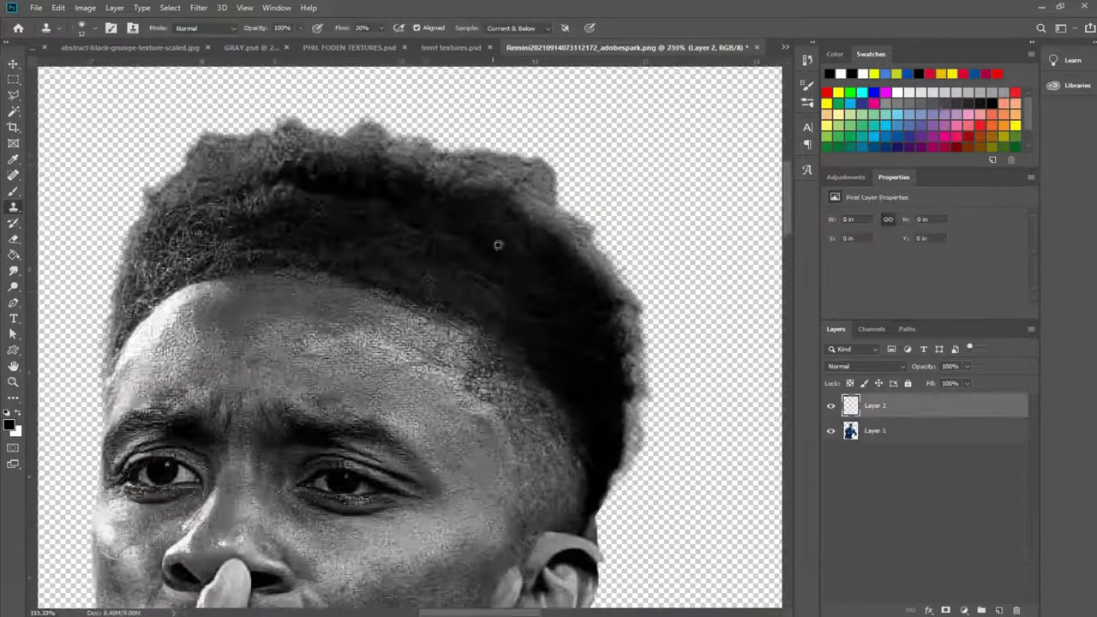
# Clone-stamp hair texture along the player's right hair edge on Layer 2, then return to GRAY.psd.
pyautogui.scroll(2, 497, 245)
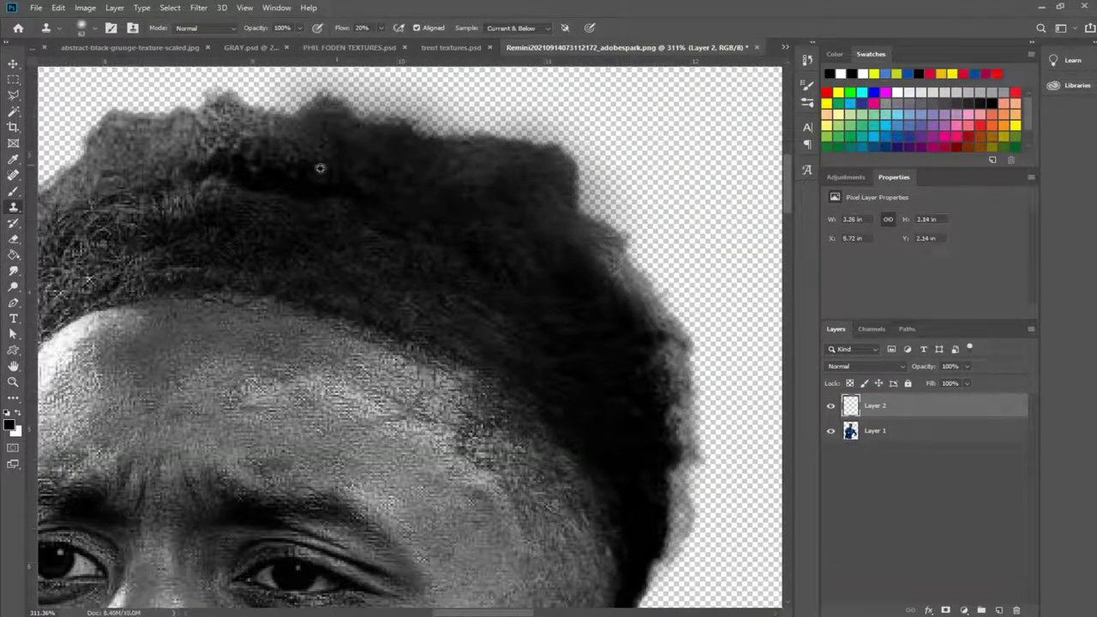
pyautogui.hscroll(-5, 321, 167)
pyautogui.hscroll(5, 342, 278)
pyautogui.scroll(-3, 492, 365)
pyautogui.scroll(2, 491, 365)
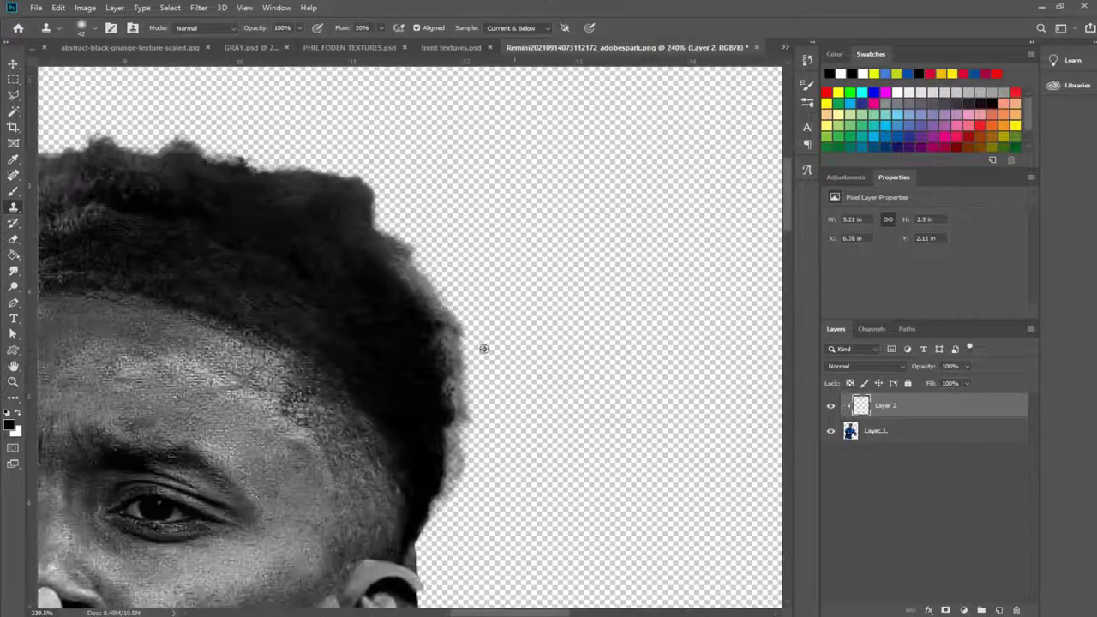
pyautogui.moveTo(419, 271); pyautogui.dragTo(445, 458)
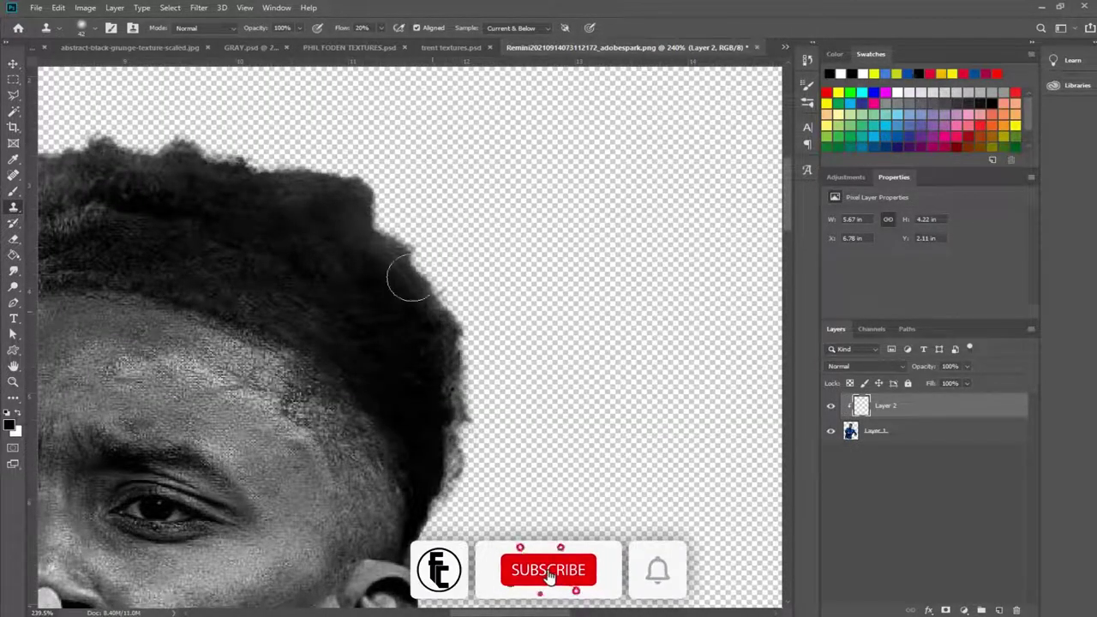
pyautogui.scroll(2, 408, 279)
pyautogui.hscroll(-3, 603, 274)
pyautogui.scroll(-5, 321, 272)
pyautogui.scroll(-3, 436, 66)
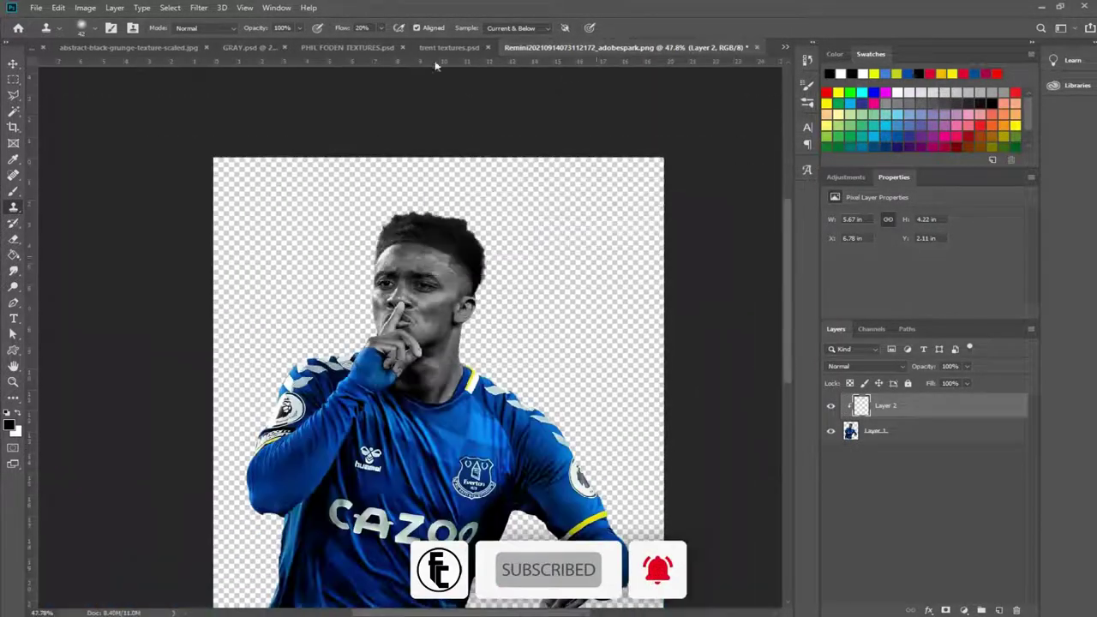
pyautogui.click(248, 47)
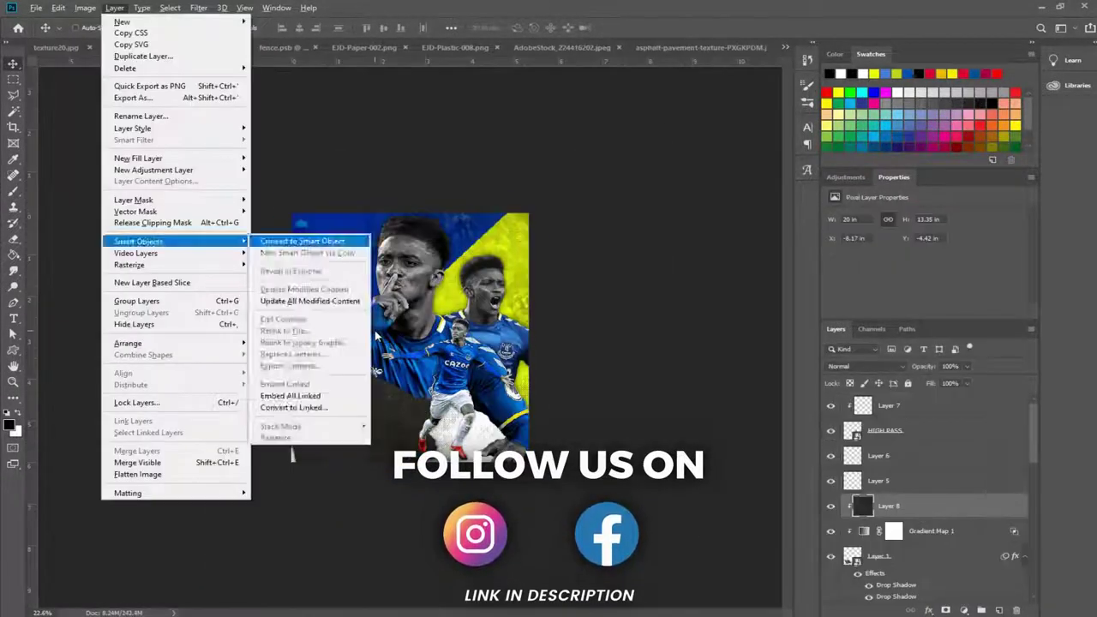
# Convert the stadium to a smart object, shrink it to the lower left, and blend it in Screen mode with Blend If.
pyautogui.click(301, 240)
pyautogui.hotkey('ctrl', 't')
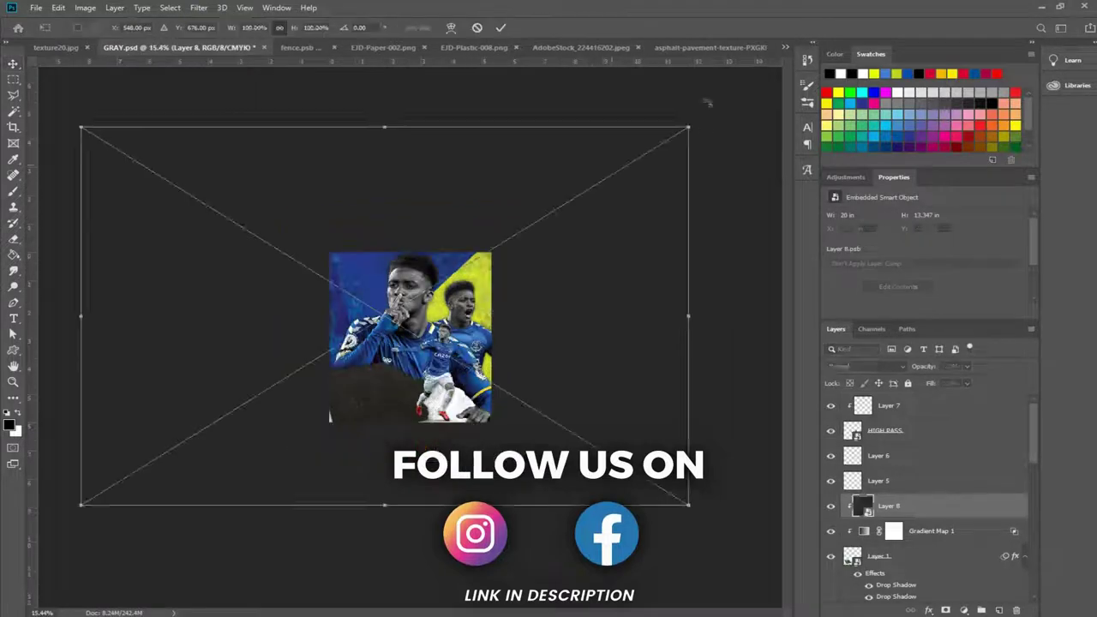
pyautogui.moveTo(690, 502); pyautogui.dragTo(467, 367)
pyautogui.scroll(5, 379, 402)
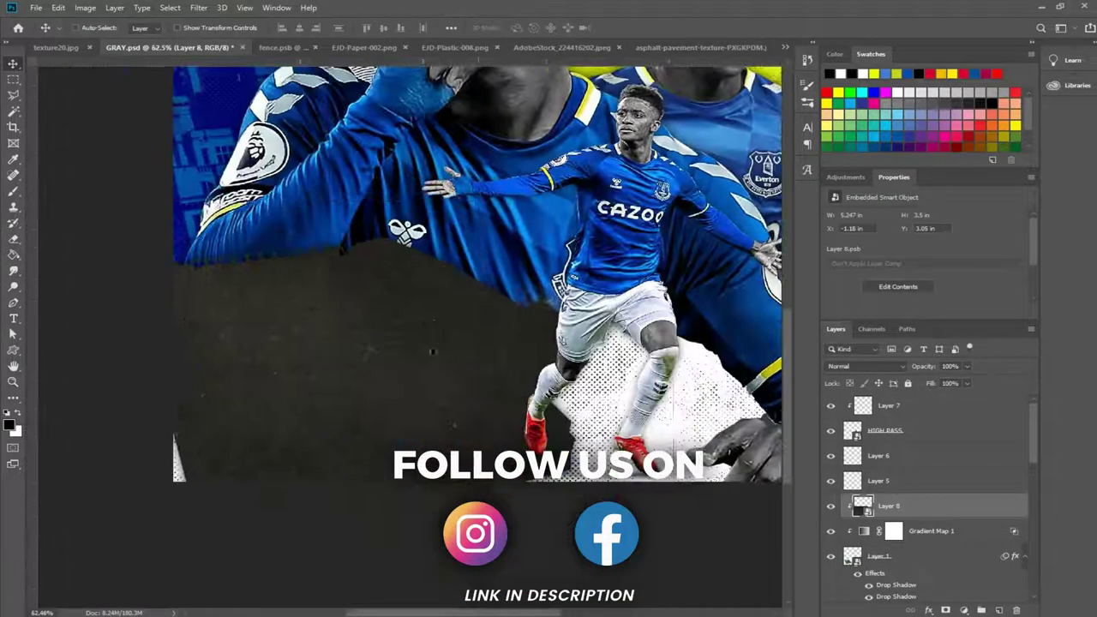
pyautogui.moveTo(480, 257); pyautogui.dragTo(529, 315)
pyautogui.press('Return')
pyautogui.click(865, 366)
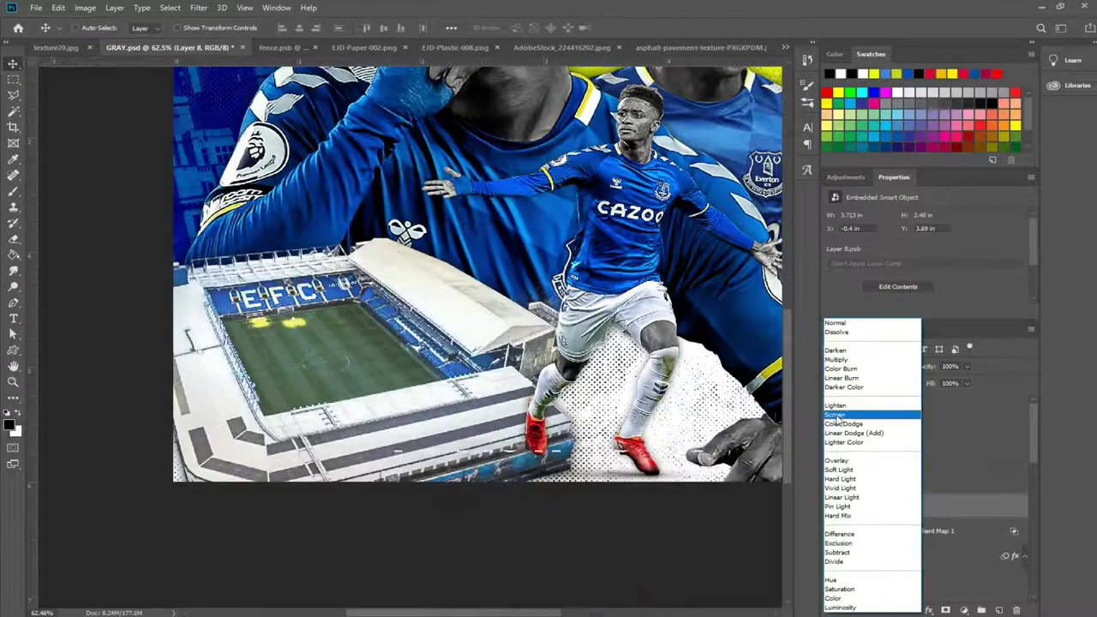
pyautogui.click(856, 421)
pyautogui.scroll(-3, 343, 389)
pyautogui.scroll(-1, 342, 390)
pyautogui.doubleClick(959, 505)
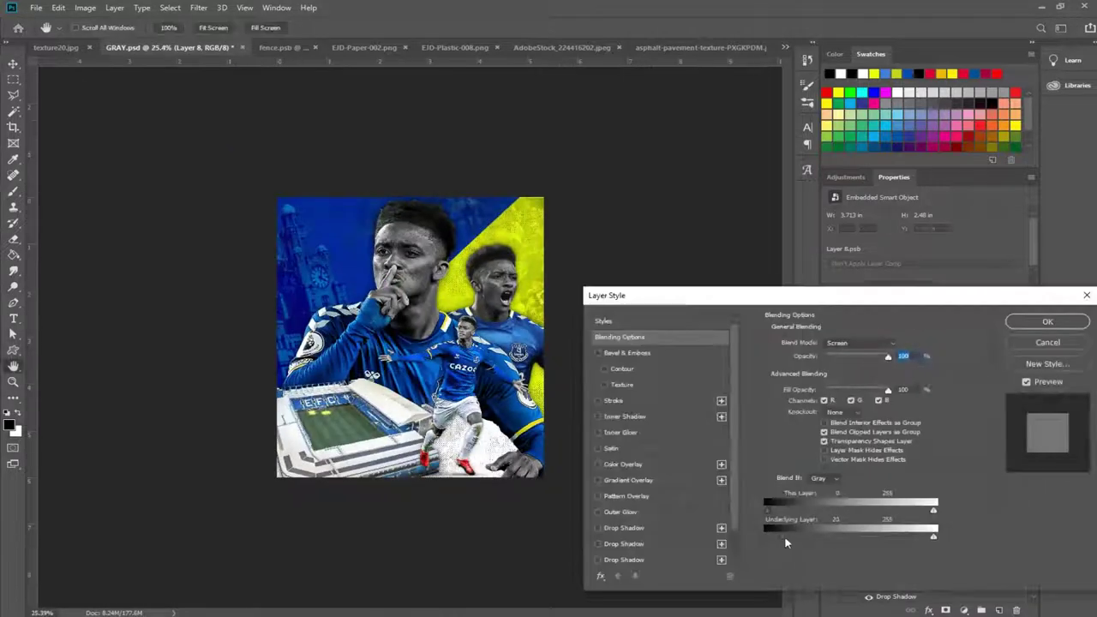
pyautogui.click(1047, 321)
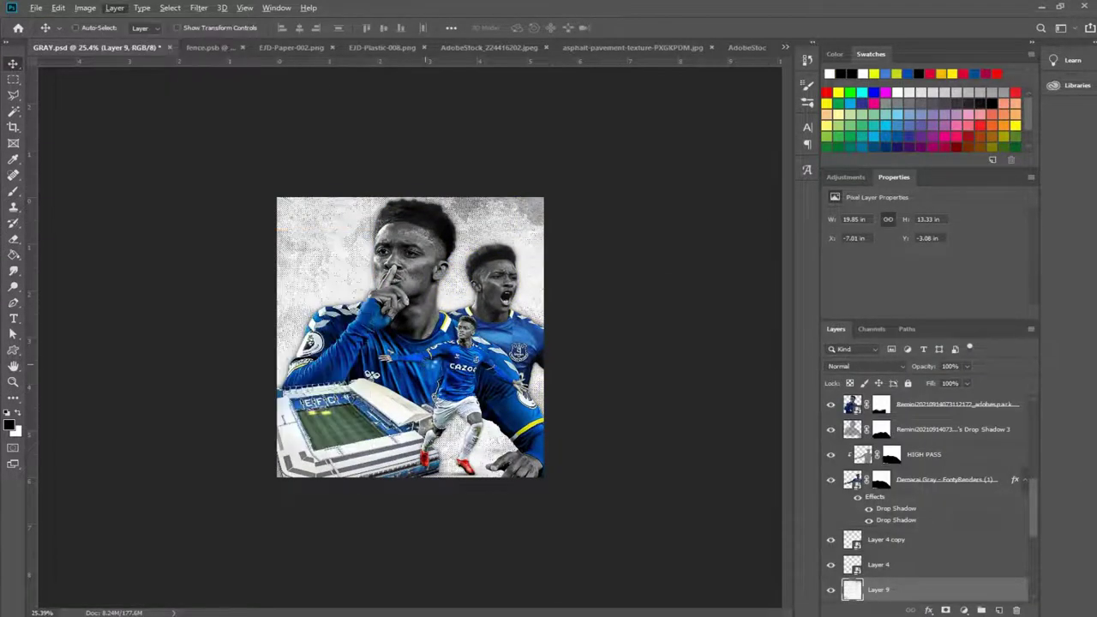
# Rotate and scale the grey texture to cover the whole poster, set to Multiply.
pyautogui.moveTo(606, 222)
pyautogui.mouseDown()
pyautogui.moveTo(660, 372)
pyautogui.moveTo(502, 272)
pyautogui.moveTo(493, 315)
pyautogui.mouseUp()
pyautogui.moveTo(548, 348); pyautogui.dragTo(597, 380)
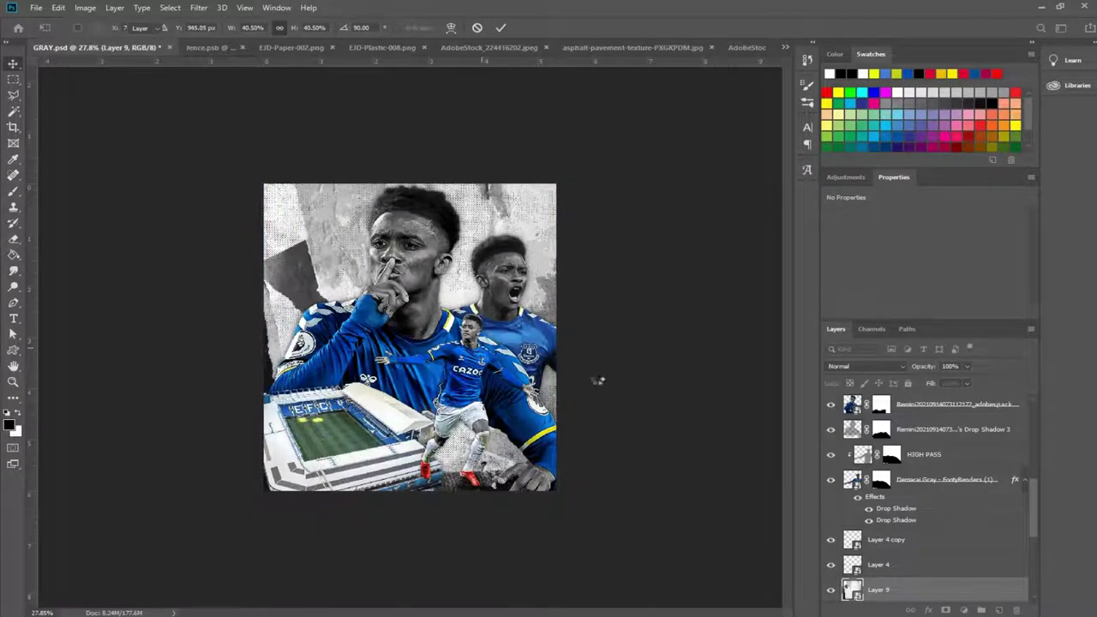
pyautogui.click(845, 370)
pyautogui.click(859, 420)
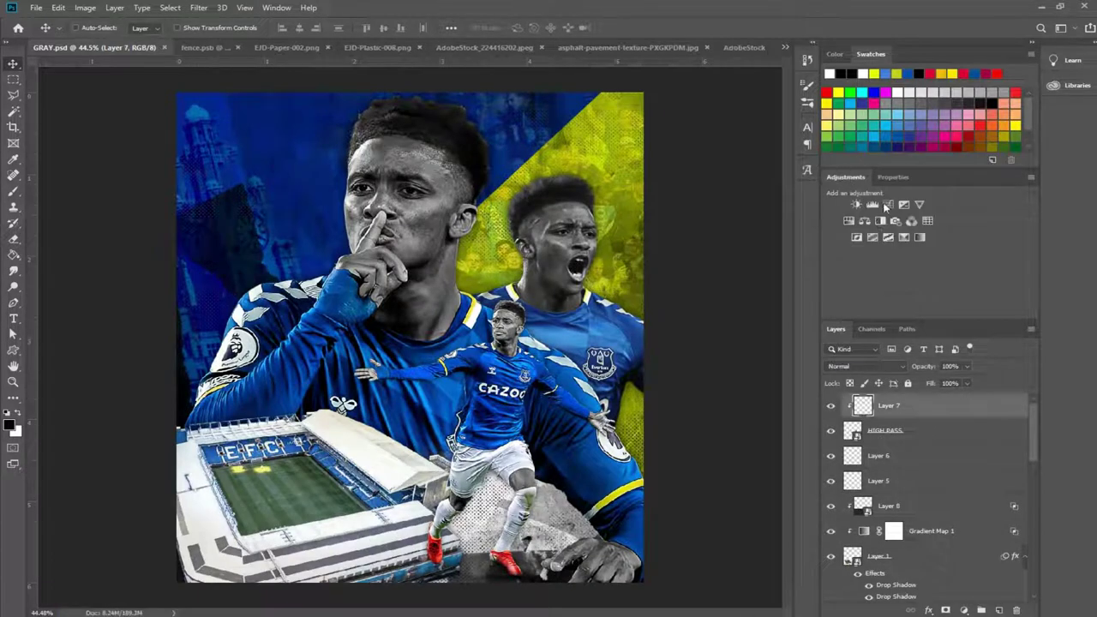
# Add a darkening Curves adjustment above the player in Luminosity blend mode, and open its blending options.
pyautogui.click(884, 206)
pyautogui.moveTo(899, 317); pyautogui.dragTo(872, 353)
pyautogui.click(865, 470)
pyautogui.click(856, 605)
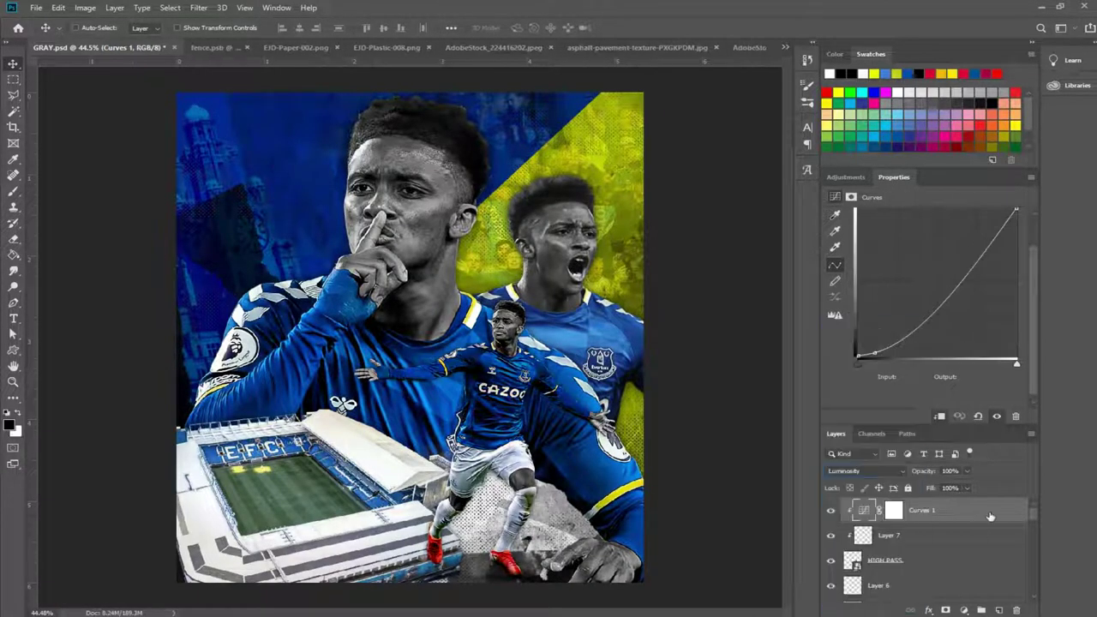
pyautogui.doubleClick(989, 515)
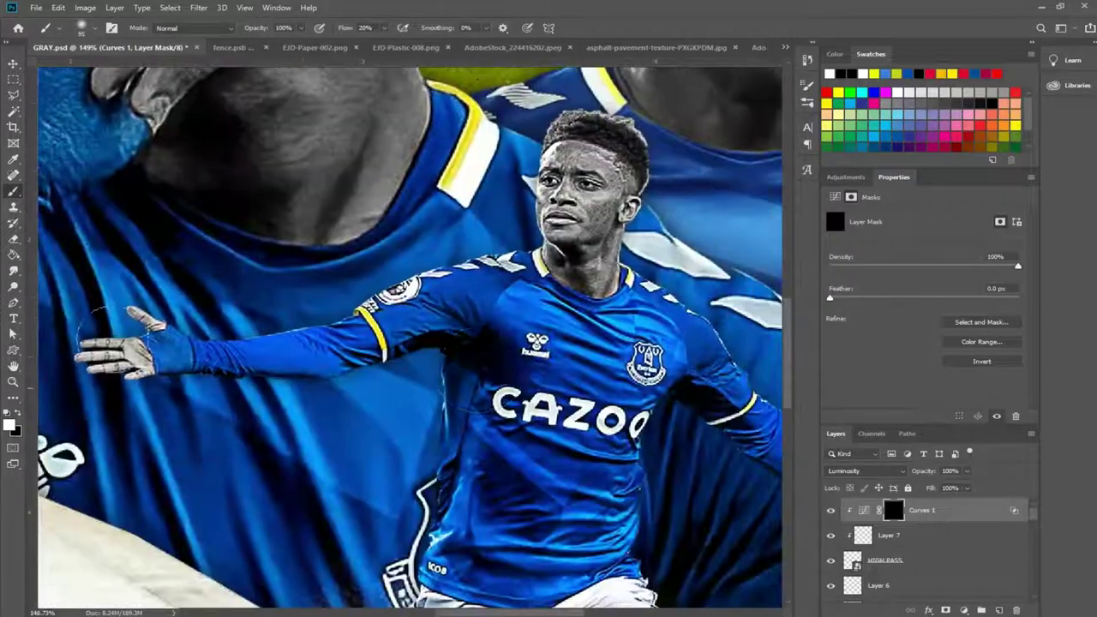
pyautogui.scroll(-5, 559, 245)
pyautogui.scroll(-5, 480, 360)
pyautogui.scroll(2, 428, 477)
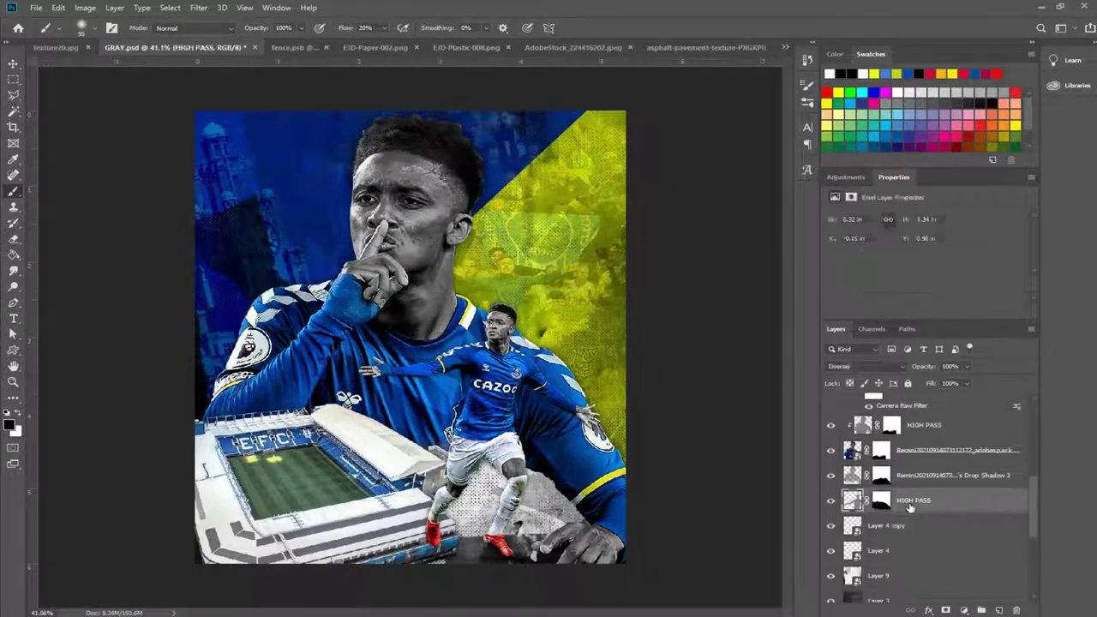
# Scale the celebrating player's layers to 120%, move him higher, and save the poster.
pyautogui.keyDown('shift'); pyautogui.click(888, 461); pyautogui.keyUp('shift')
pyautogui.hotkey('ctrl', 't')
pyautogui.write('120')
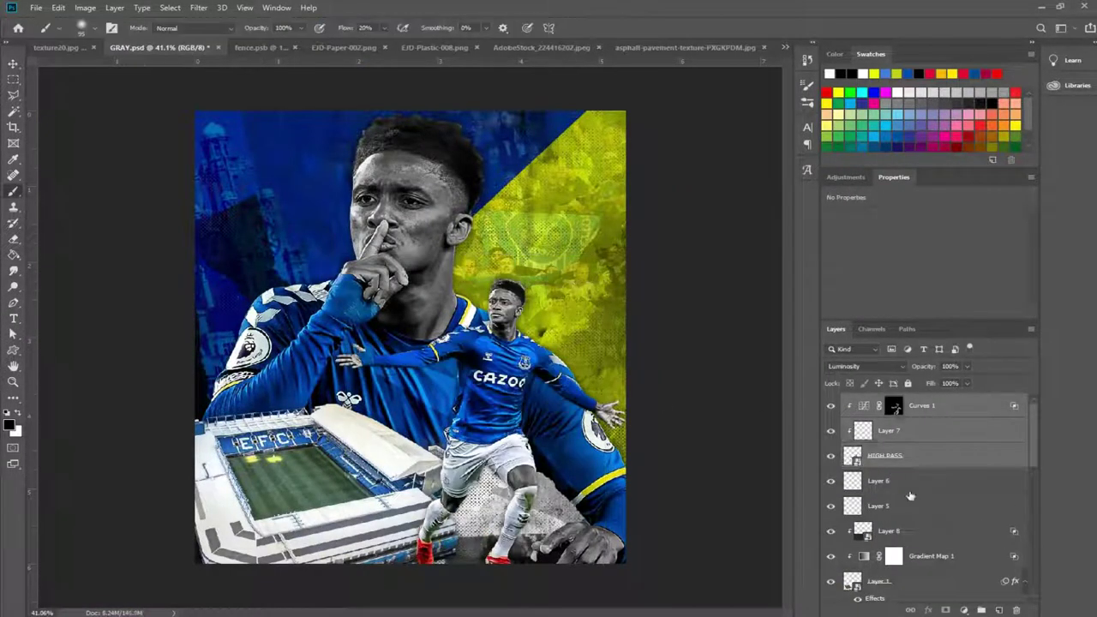
pyautogui.keyDown('shift'); pyautogui.click(910, 496); pyautogui.keyUp('shift')
pyautogui.press('v')
pyautogui.moveTo(482, 443); pyautogui.dragTo(482, 408)
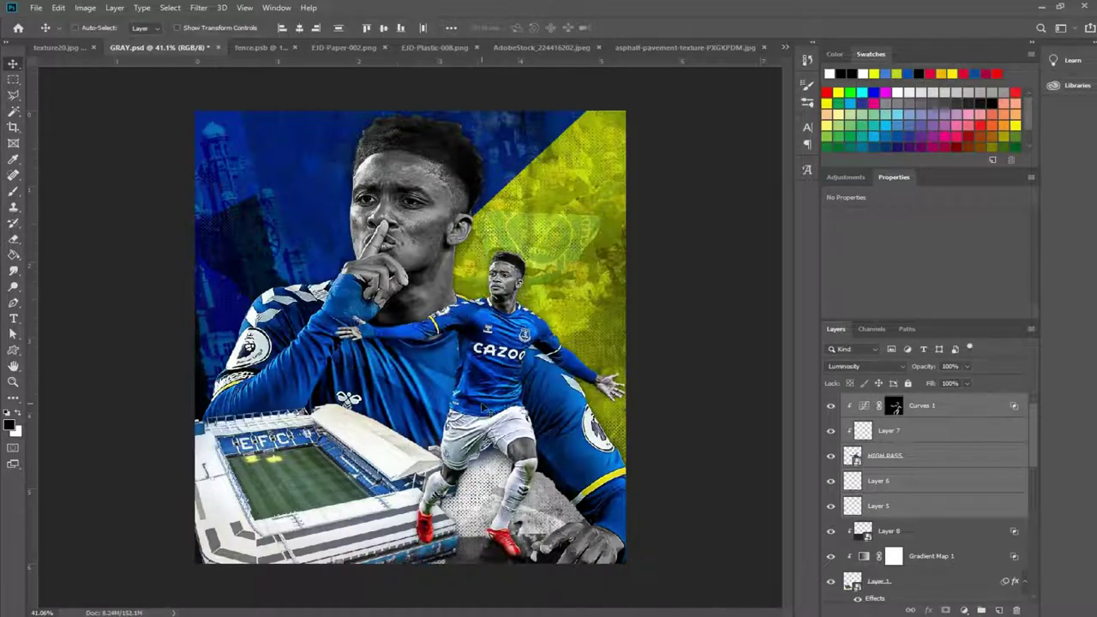
pyautogui.hotkey('ctrl', 's')
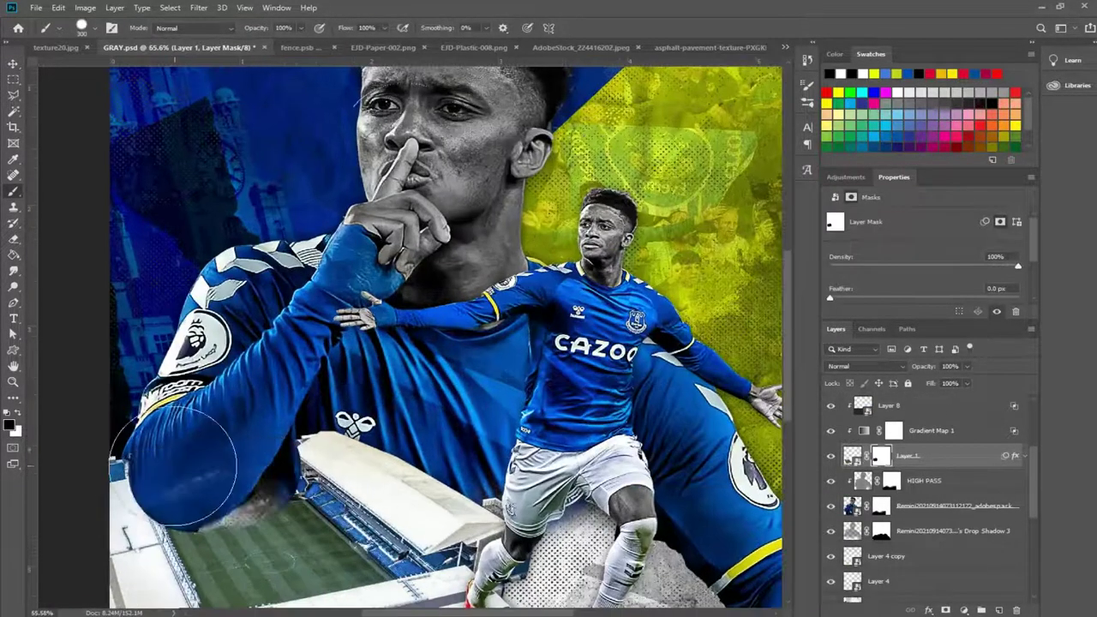
# Restore the player's arm edge over the stadium on the Layer 1 mask and save the poster.
pyautogui.scroll(5, 176, 467)
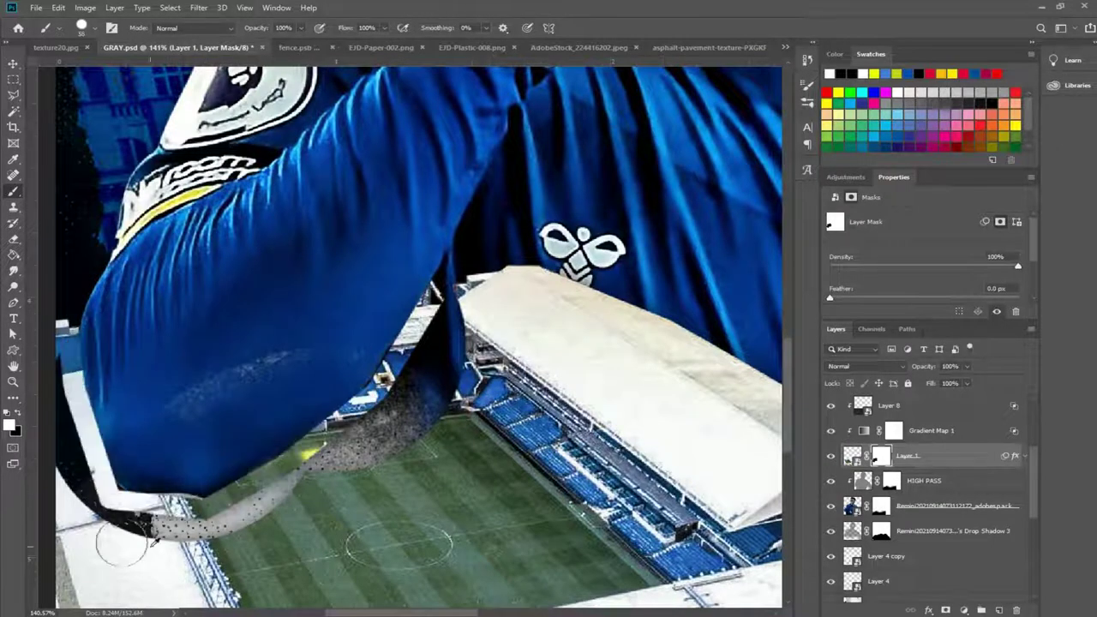
pyautogui.scroll(2, 76, 477)
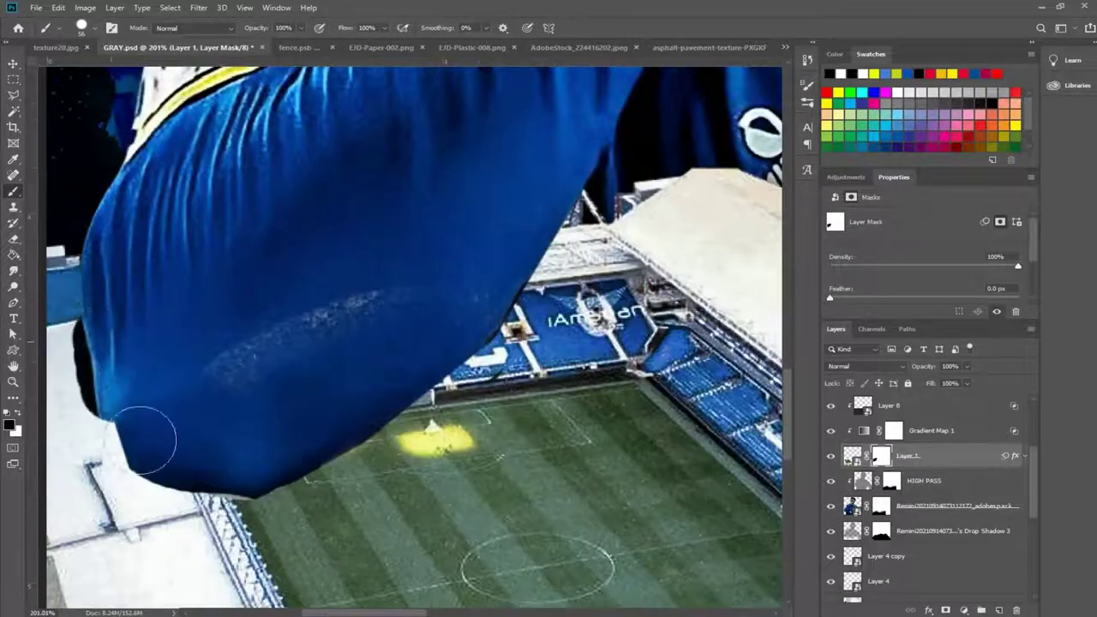
pyautogui.scroll(2, 58, 412)
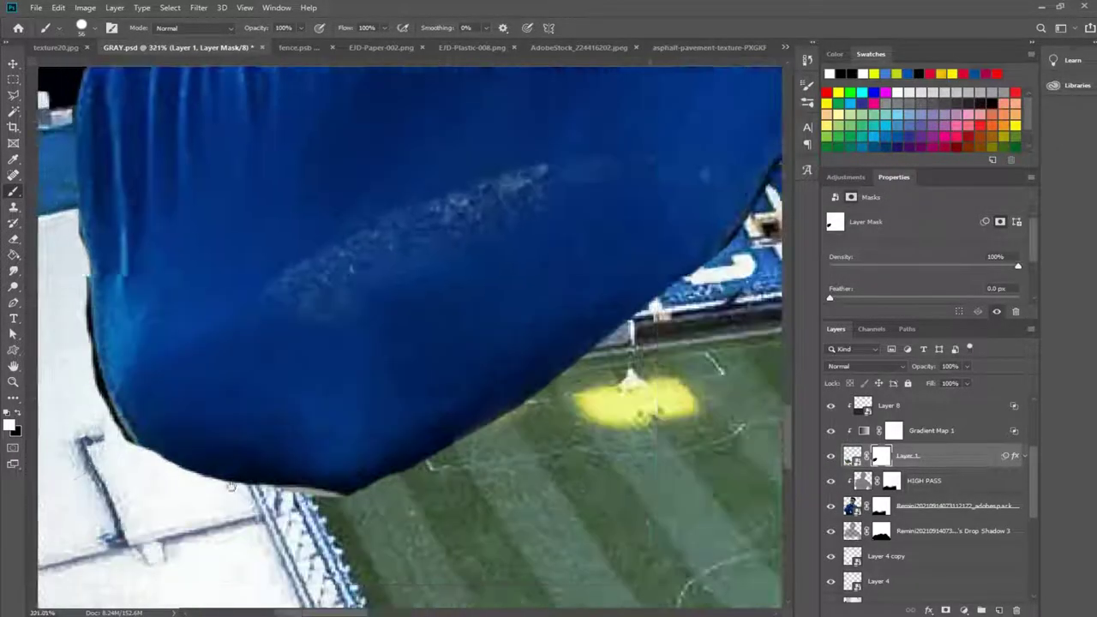
pyautogui.scroll(2, 184, 365)
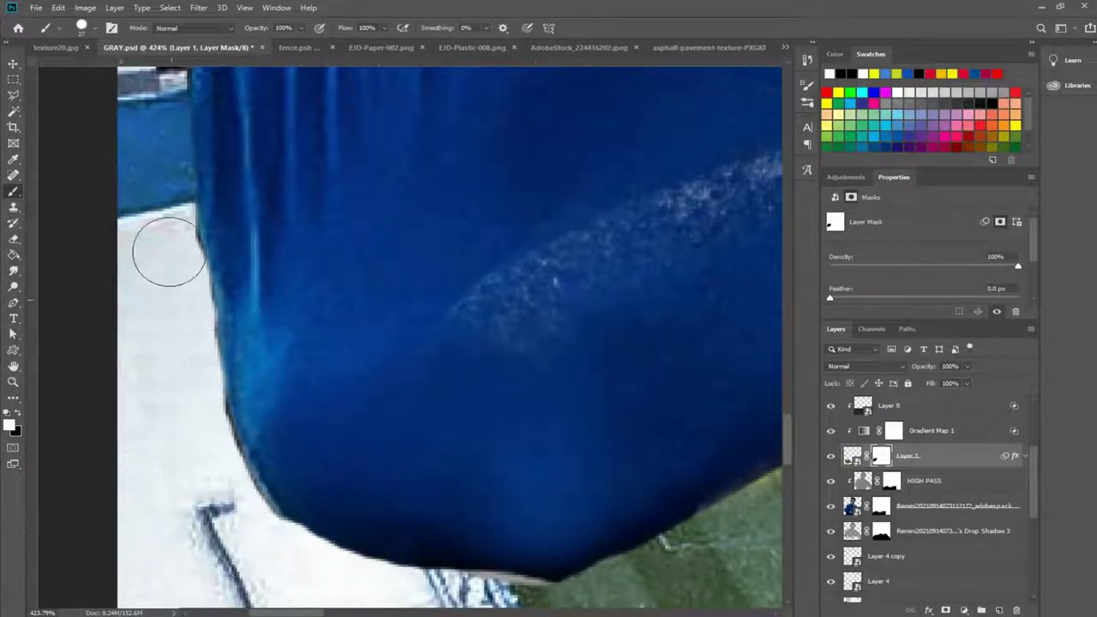
pyautogui.scroll(-2, 167, 251)
pyautogui.scroll(2, 383, 437)
pyautogui.scroll(-5, 549, 358)
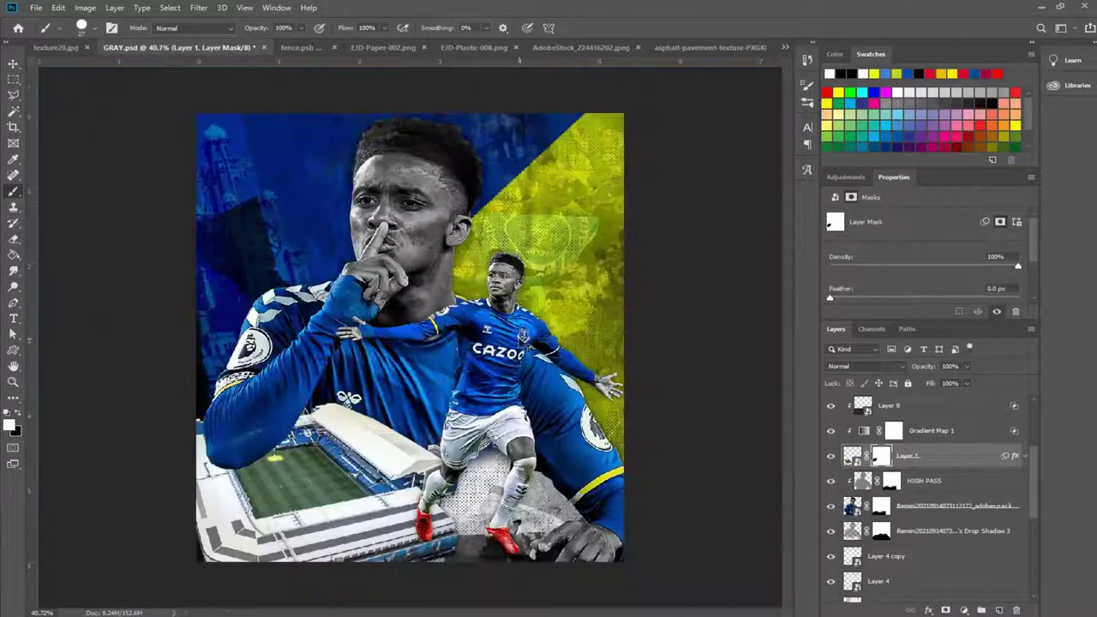
pyautogui.scroll(5, 579, 331)
pyautogui.hscroll(-5, 266, 460)
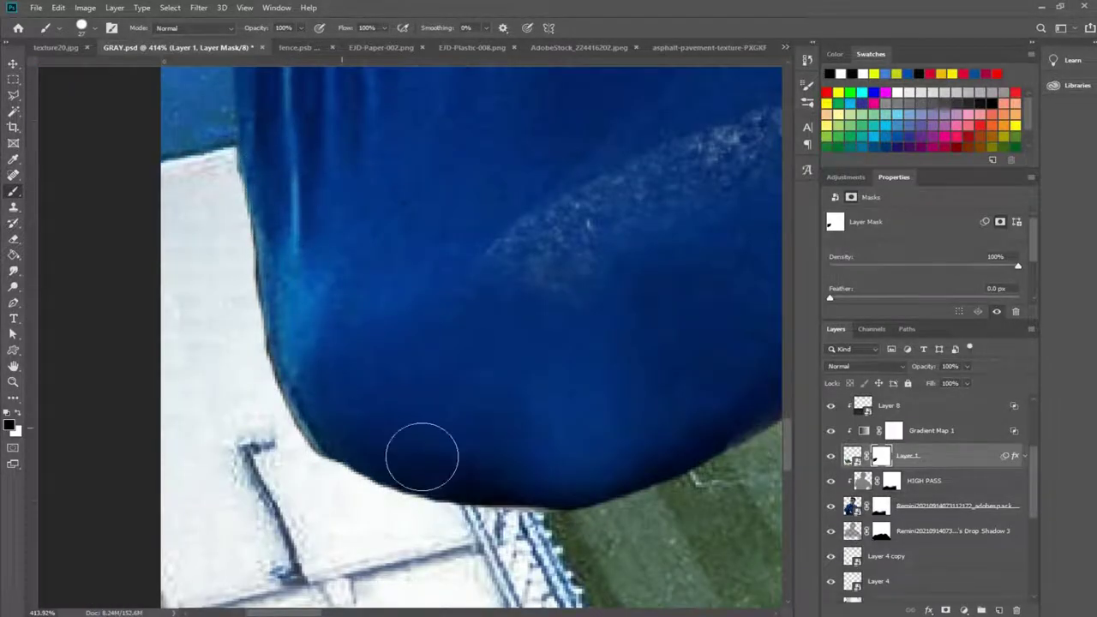
pyautogui.scroll(-5, 282, 318)
pyautogui.scroll(-5, 282, 318)
pyautogui.hotkey('ctrl', 's')
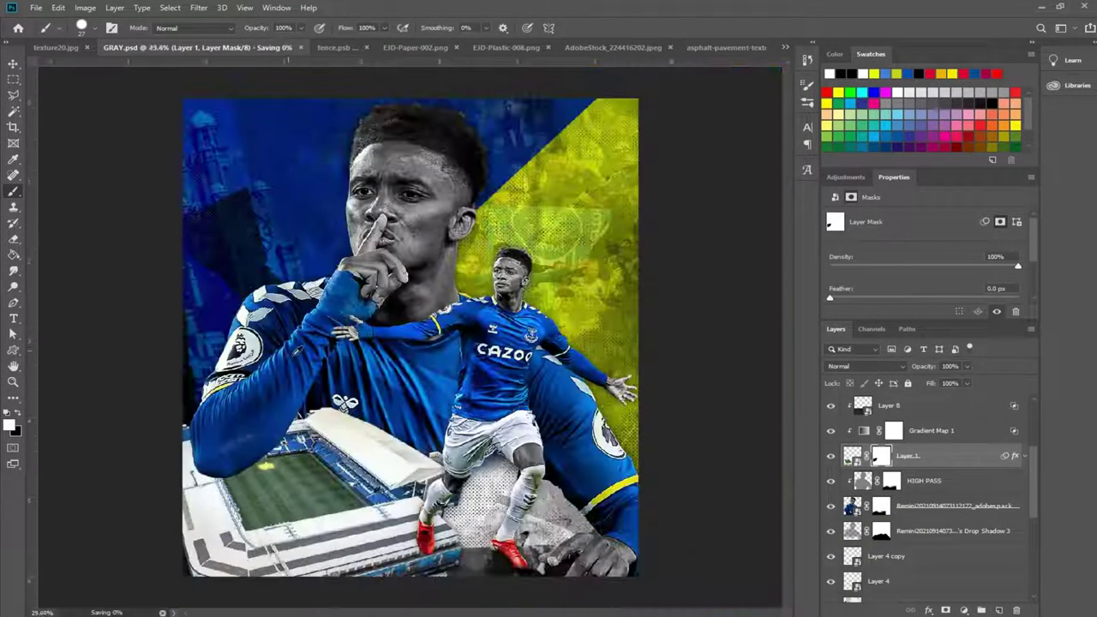
# Add a new empty layer, save again, and select the large face image layer.
pyautogui.scroll(-2, 282, 317)
pyautogui.press('v')
pyautogui.hotkey('ctrl', 'shift', 'alt', 'n')
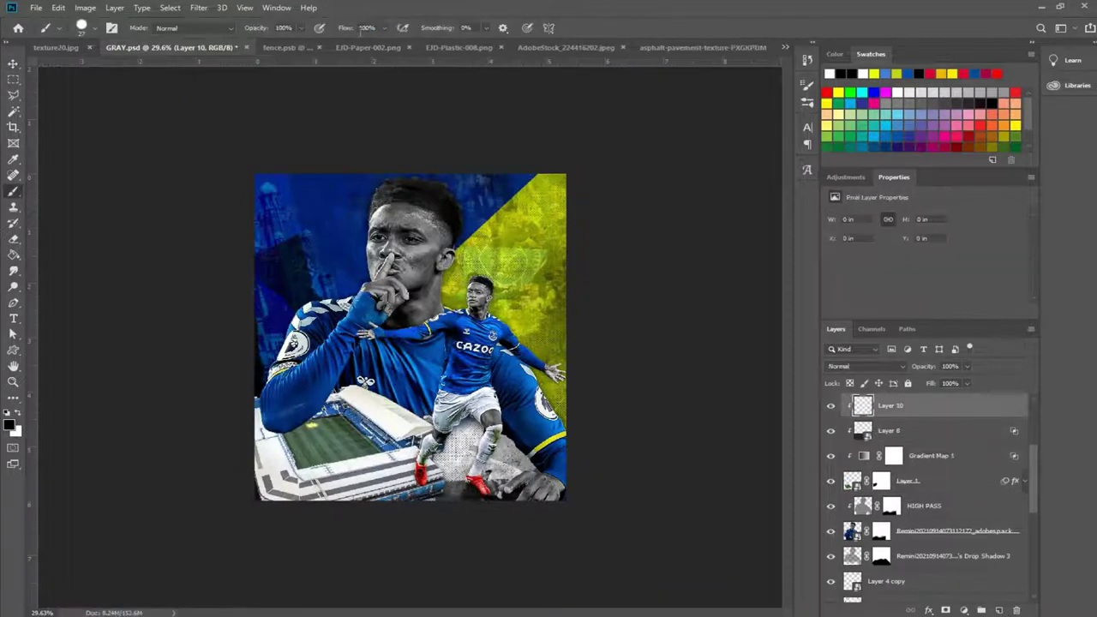
pyautogui.rightClick(429, 244)
pyautogui.press('Escape')
pyautogui.press('v')
pyautogui.hotkey('ctrl', 's')
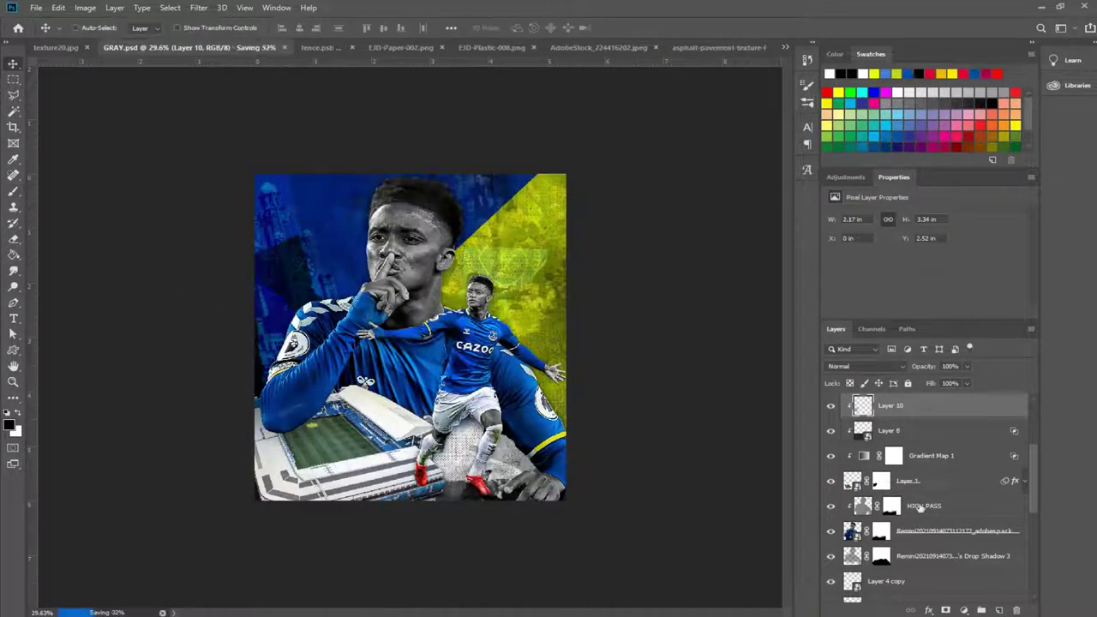
pyautogui.scroll(3, 402, 317)
pyautogui.scroll(3, 403, 317)
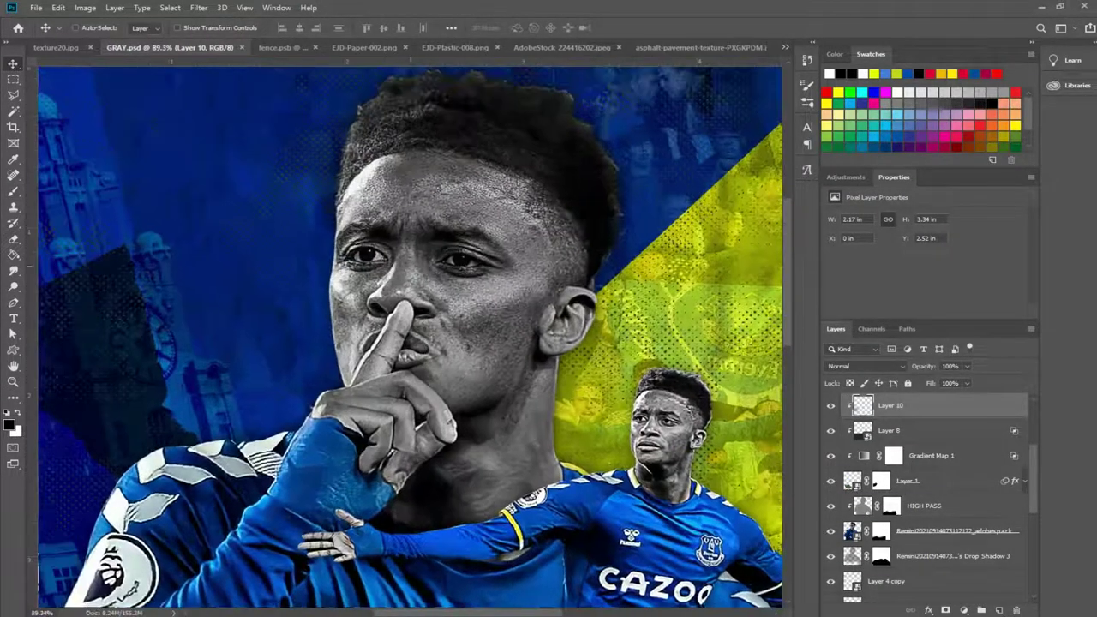
pyautogui.click(853, 532)
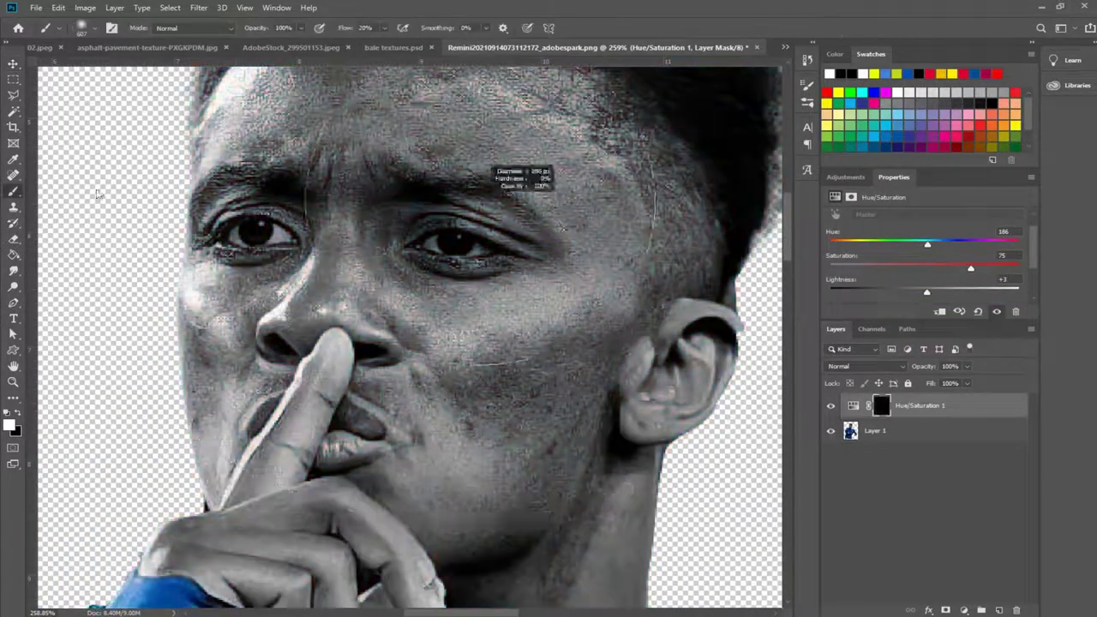
# Merge the teal eye tint into the face image, then save and close it.
pyautogui.scroll(3, 465, 228)
pyautogui.scroll(2, 501, 257)
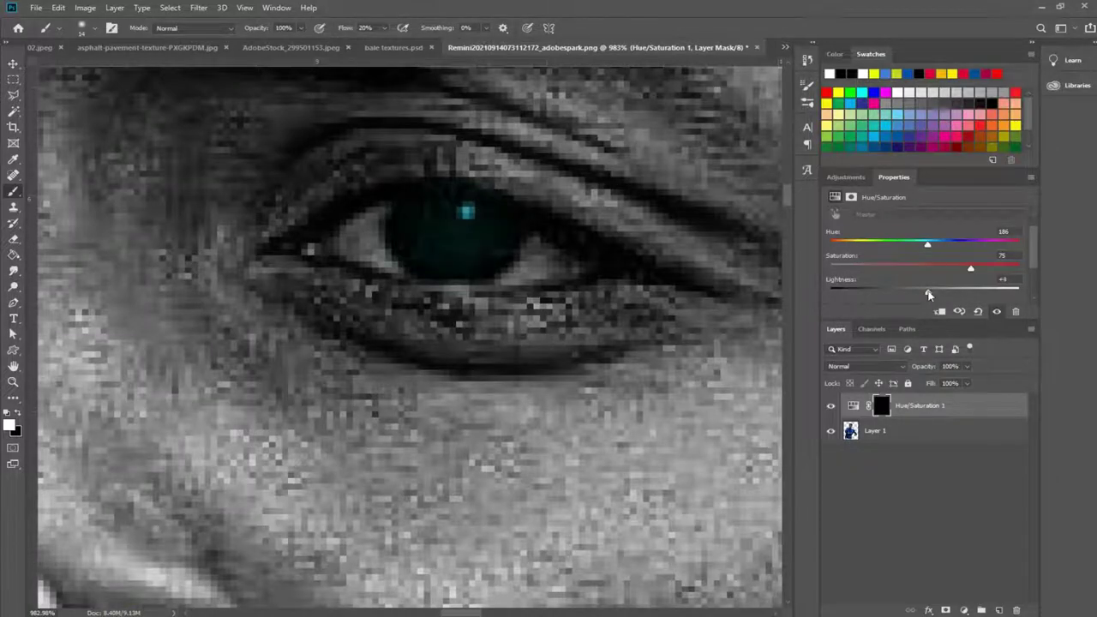
pyautogui.scroll(-2, 403, 367)
pyautogui.scroll(-3, 404, 366)
pyautogui.scroll(2, 557, 377)
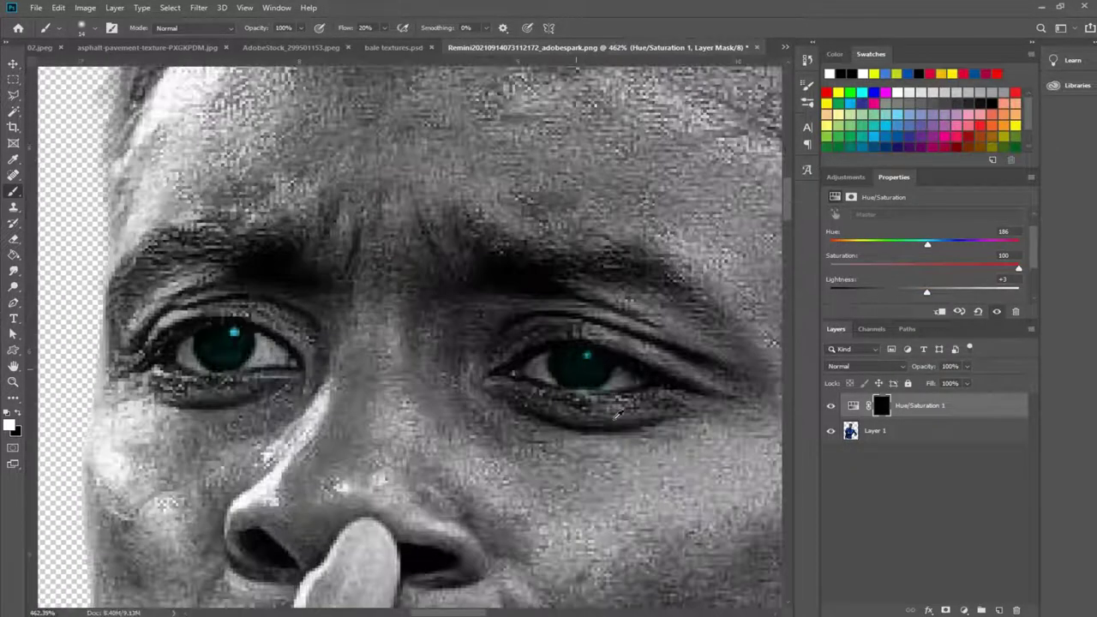
pyautogui.scroll(2, 596, 394)
pyautogui.scroll(-5, 596, 394)
pyautogui.scroll(-3, 600, 325)
pyautogui.hotkey('ctrl', 'e')
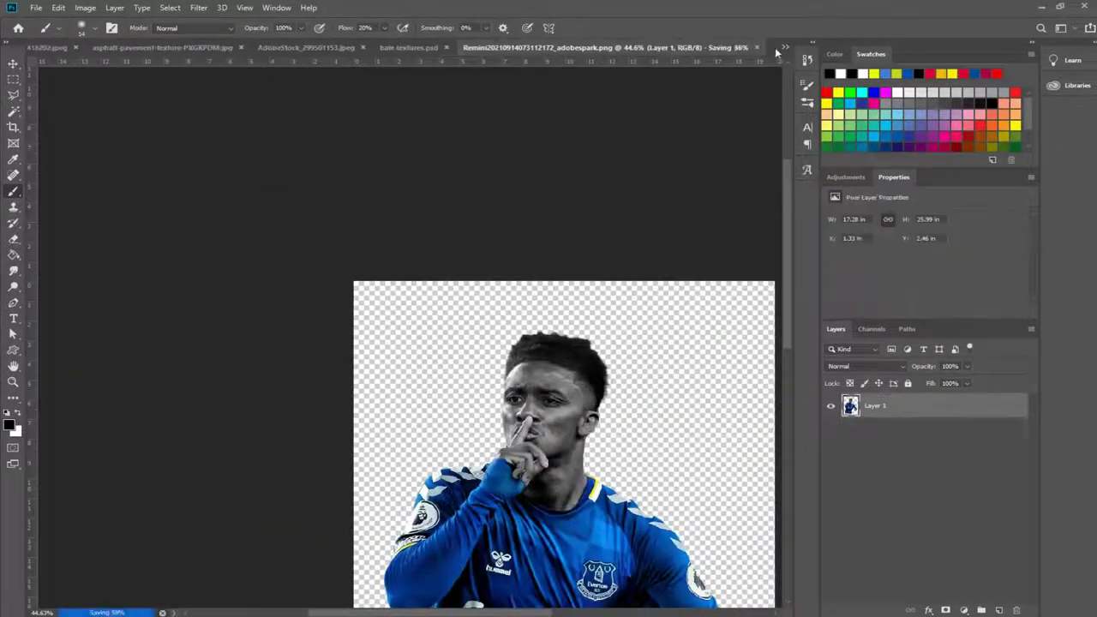
pyautogui.hotkey('ctrl', 's')
pyautogui.hotkey('ctrl', 'w')
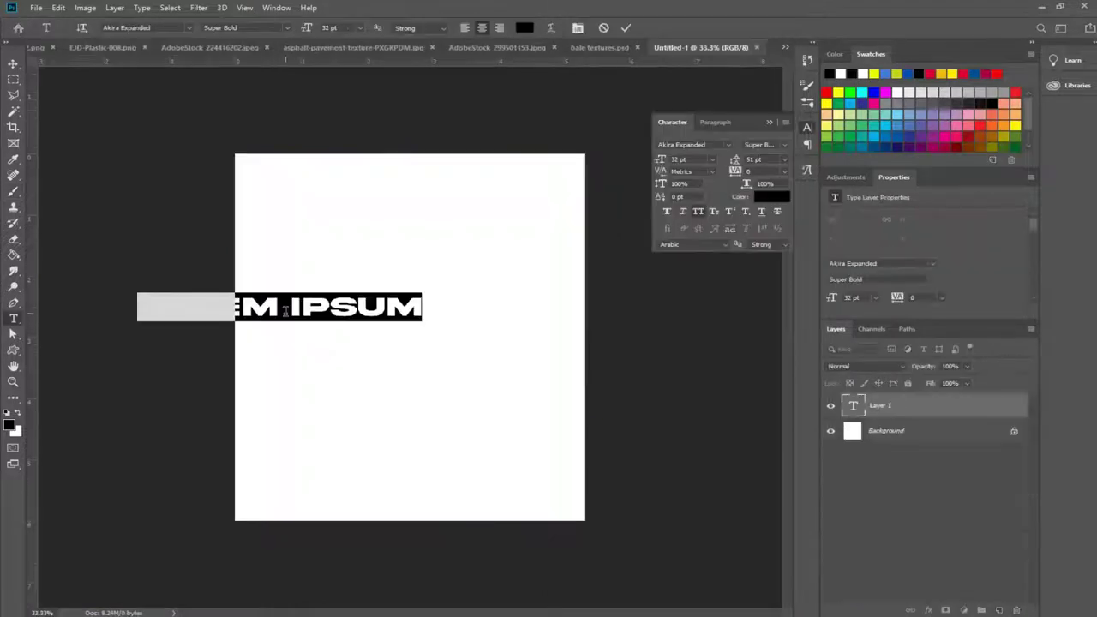
# Move the DEMARAI text to the top edge and nudge the duplicated row slightly higher.
pyautogui.moveTo(460, 365); pyautogui.dragTo(453, 189)
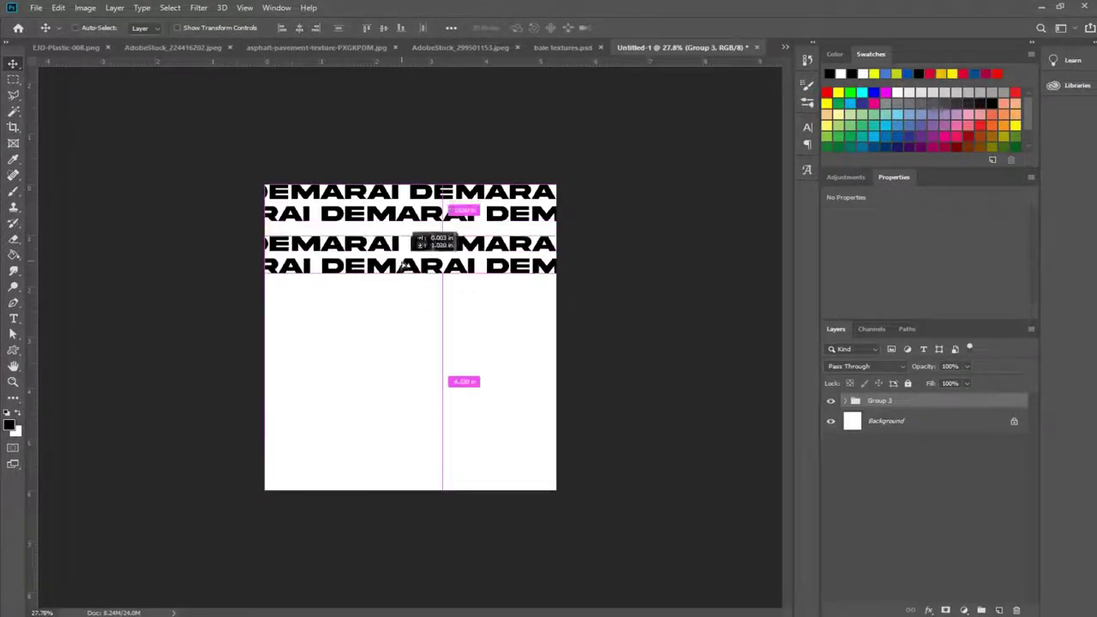
pyautogui.moveTo(403, 265); pyautogui.dragTo(402, 256)
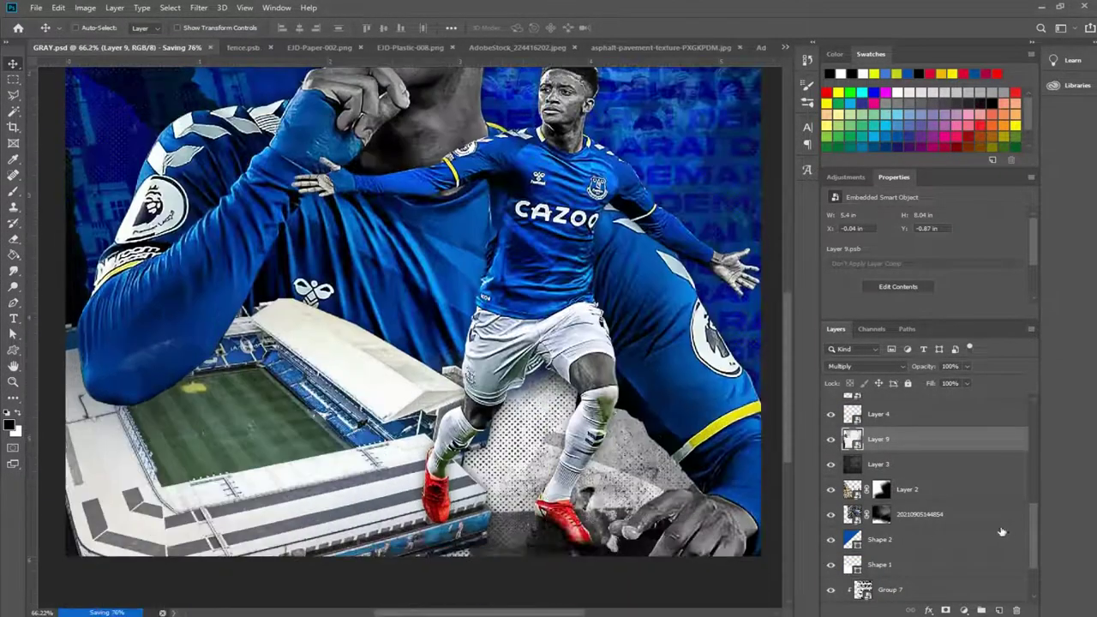
# Clip the Hue/Saturation adjustment to the layer below, invert its mask, and paint white to reveal it.
pyautogui.hotkey('ctrl', 'alt', 'g')
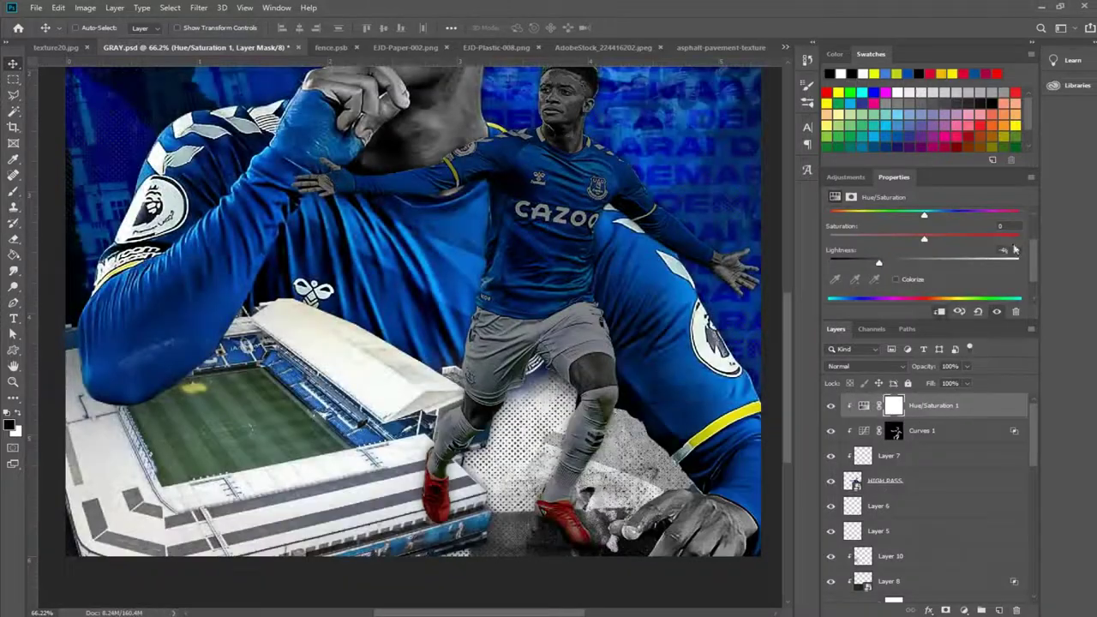
pyautogui.hotkey('ctrl', 'i')
pyautogui.press('b')
pyautogui.press('x')
pyautogui.scroll(5, 433, 496)
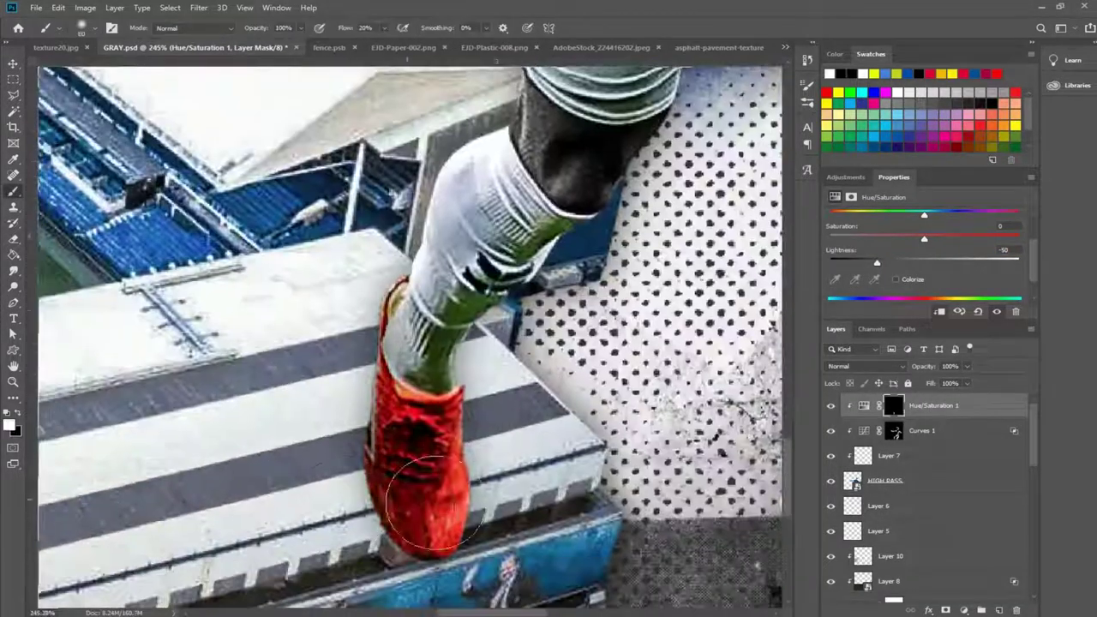
pyautogui.scroll(3, 514, 343)
pyautogui.scroll(-3, 512, 343)
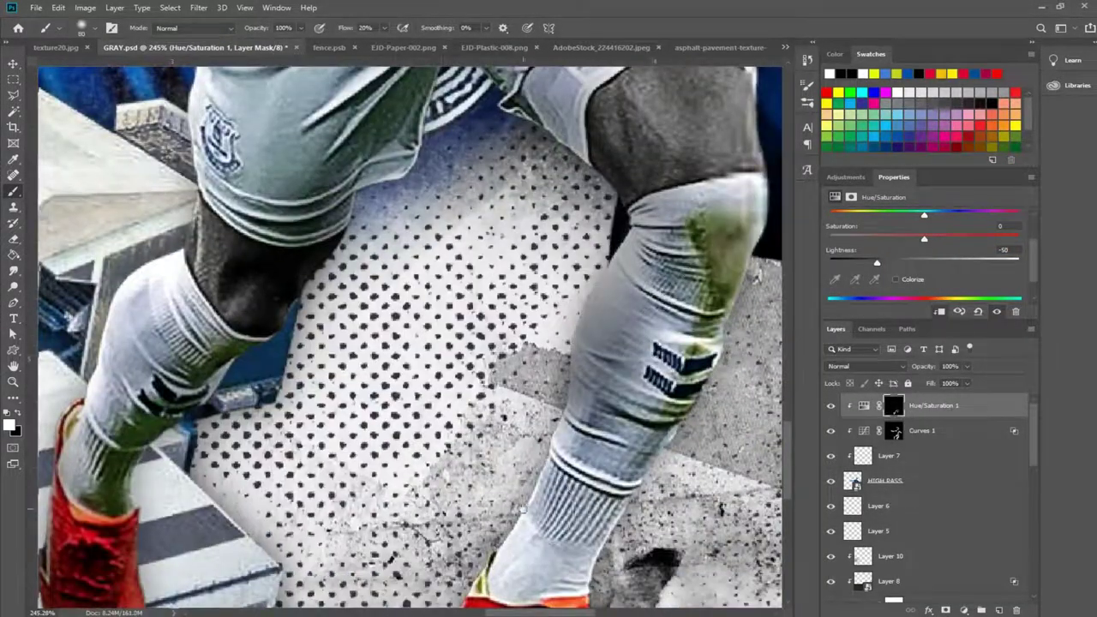
pyautogui.scroll(-5, 522, 509)
pyautogui.scroll(2, 531, 489)
pyautogui.scroll(2, 549, 462)
pyautogui.scroll(2, 571, 435)
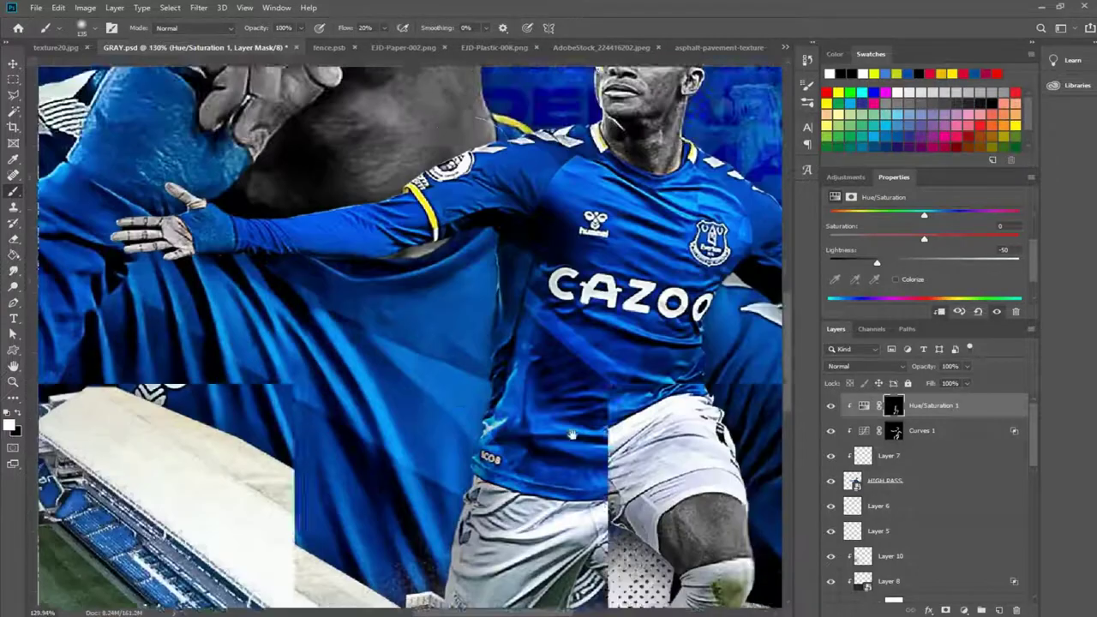
pyautogui.scroll(-2, 572, 434)
pyautogui.scroll(-5, 729, 420)
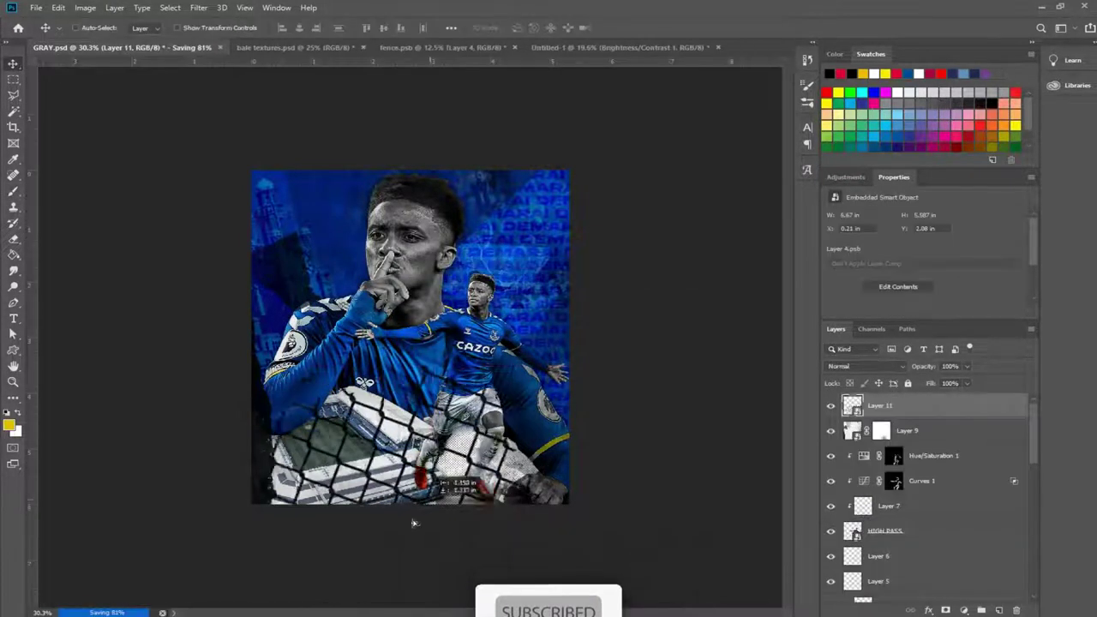
# Enlarge and tilt the fence across the poster bottom, then apply a 5-pixel Gaussian Blur.
pyautogui.hotkey('ctrl', 't')
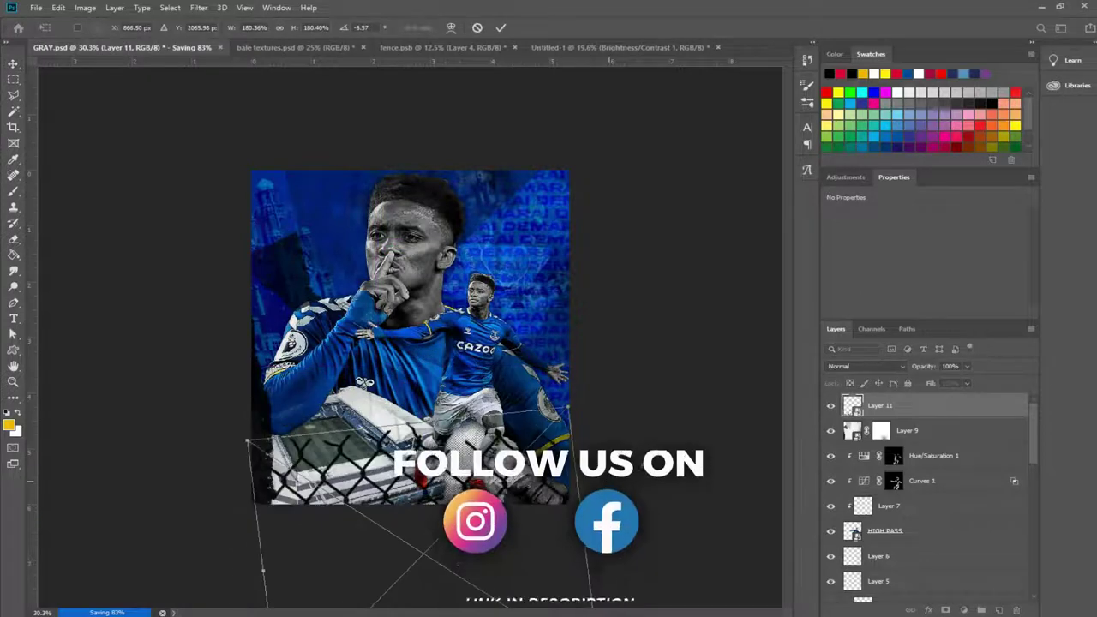
pyautogui.moveTo(568, 504)
pyautogui.mouseDown()
pyautogui.moveTo(632, 497)
pyautogui.moveTo(628, 544)
pyautogui.mouseUp()
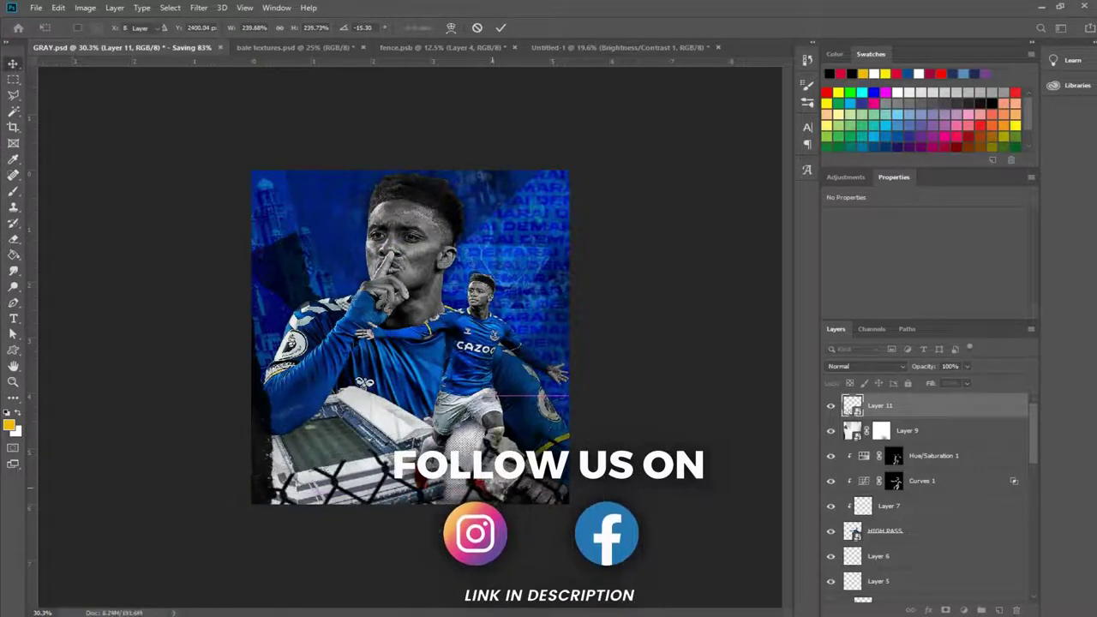
pyautogui.press('Return')
pyautogui.click(198, 8)
pyautogui.click(411, 196)
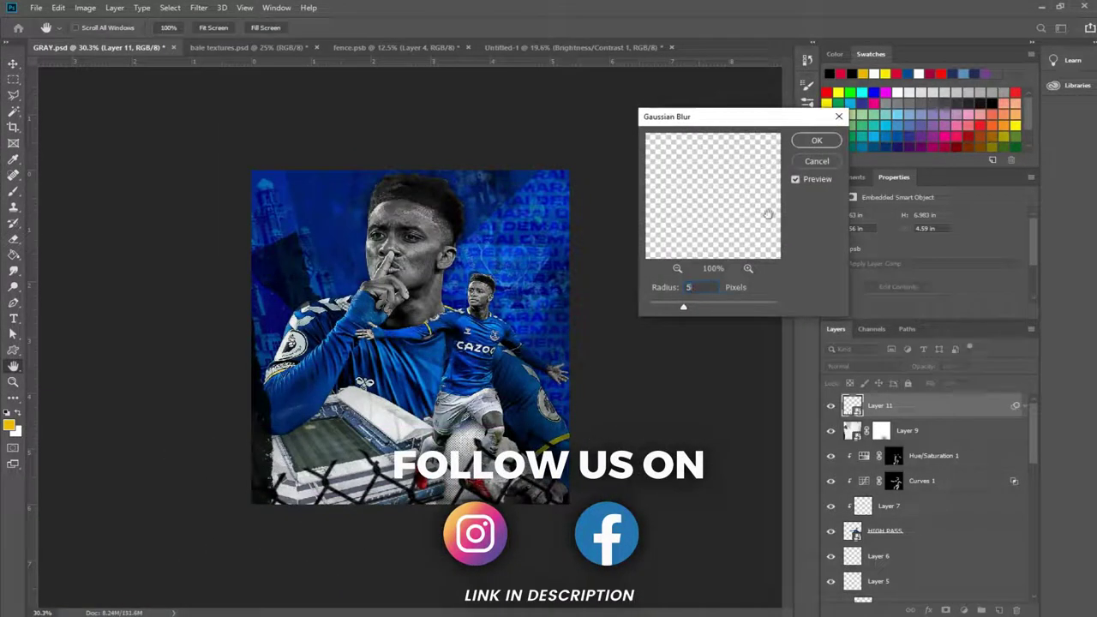
pyautogui.click(814, 141)
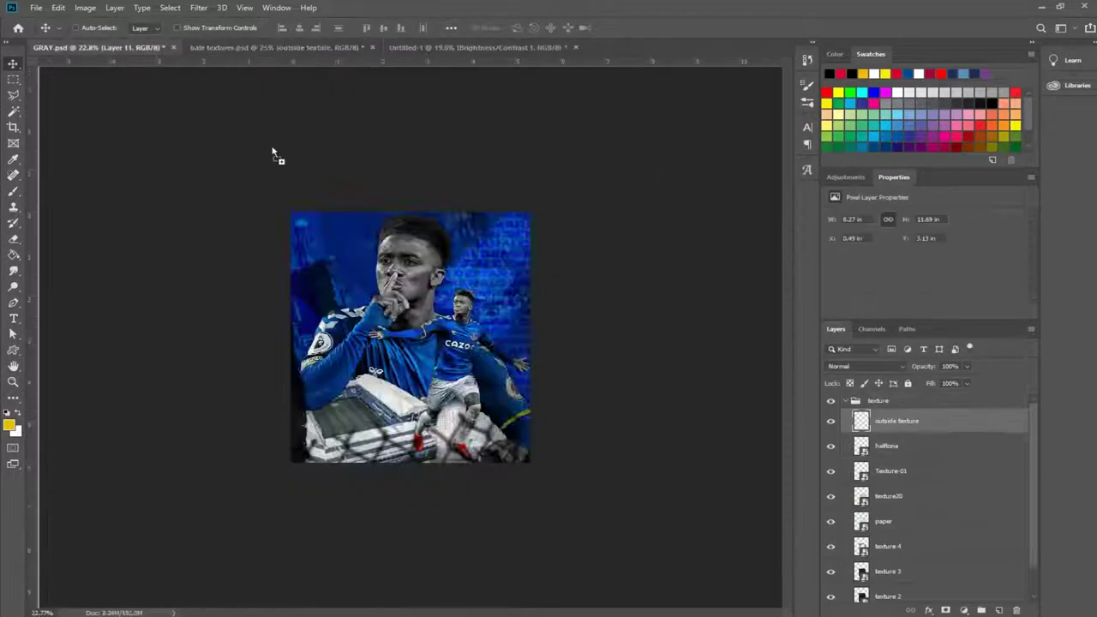
# Stretch the outside texture over the poster and add a masked Multiply halftone layer.
pyautogui.moveTo(865, 421); pyautogui.dragTo(552, 390)
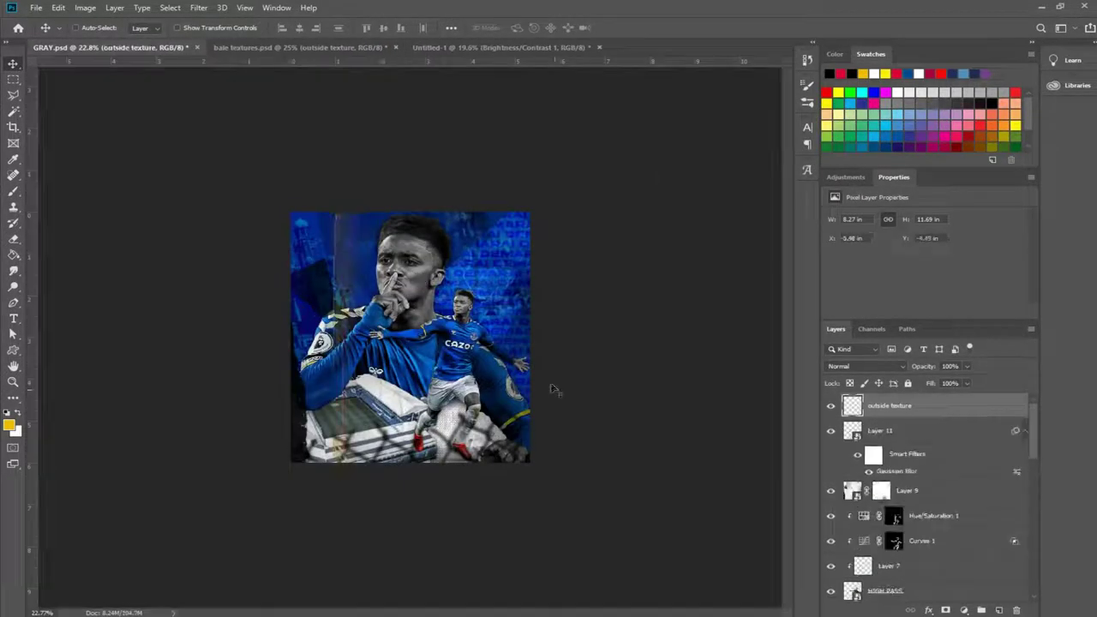
pyautogui.moveTo(518, 211); pyautogui.dragTo(445, 244)
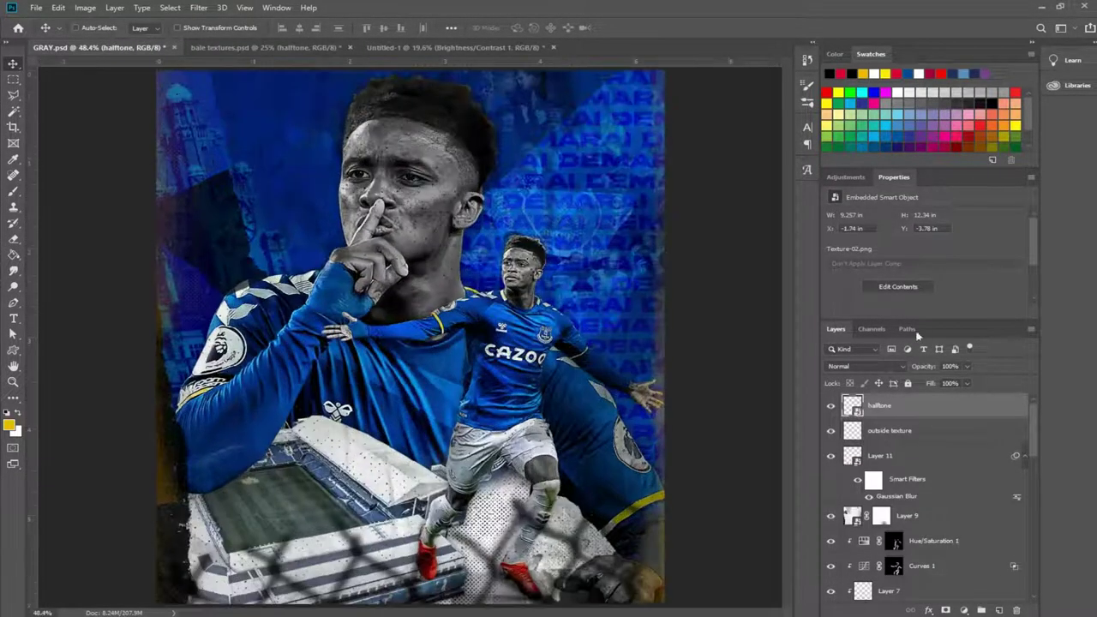
pyautogui.click(866, 366)
pyautogui.click(880, 405)
pyautogui.press('b')
pyautogui.press('d')
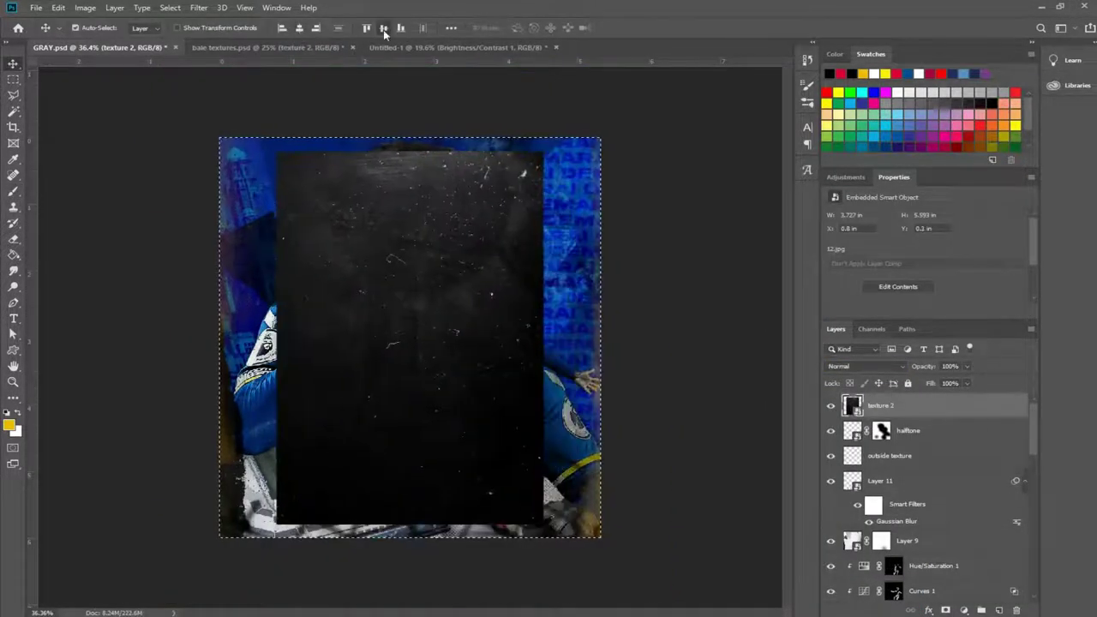
# Stretch texture 2 across the canvas, change its blend mode, tone it with Levels and mask it.
pyautogui.hotkey('ctrl', 't')
pyautogui.moveTo(543, 339); pyautogui.dragTo(722, 366)
pyautogui.press('Return')
pyautogui.click(854, 366)
pyautogui.click(869, 411)
pyautogui.hotkey('ctrl', 'l')
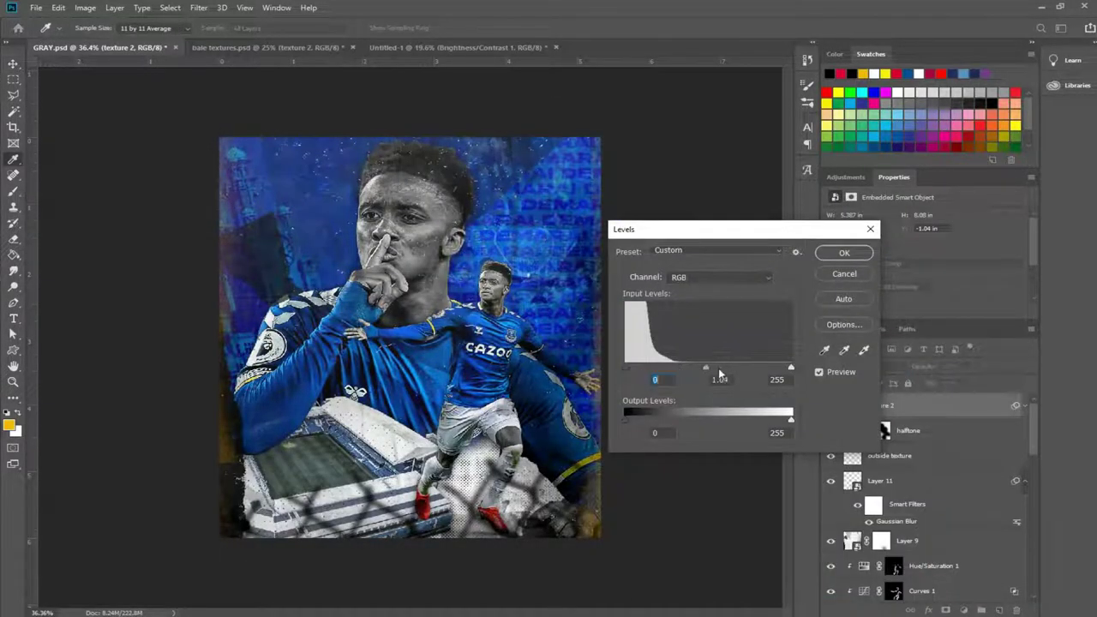
pyautogui.press('Return')
pyautogui.moveTo(501, 291); pyautogui.dragTo(501, 317)
pyautogui.click(945, 610)
pyautogui.press('d')
pyautogui.press('b')
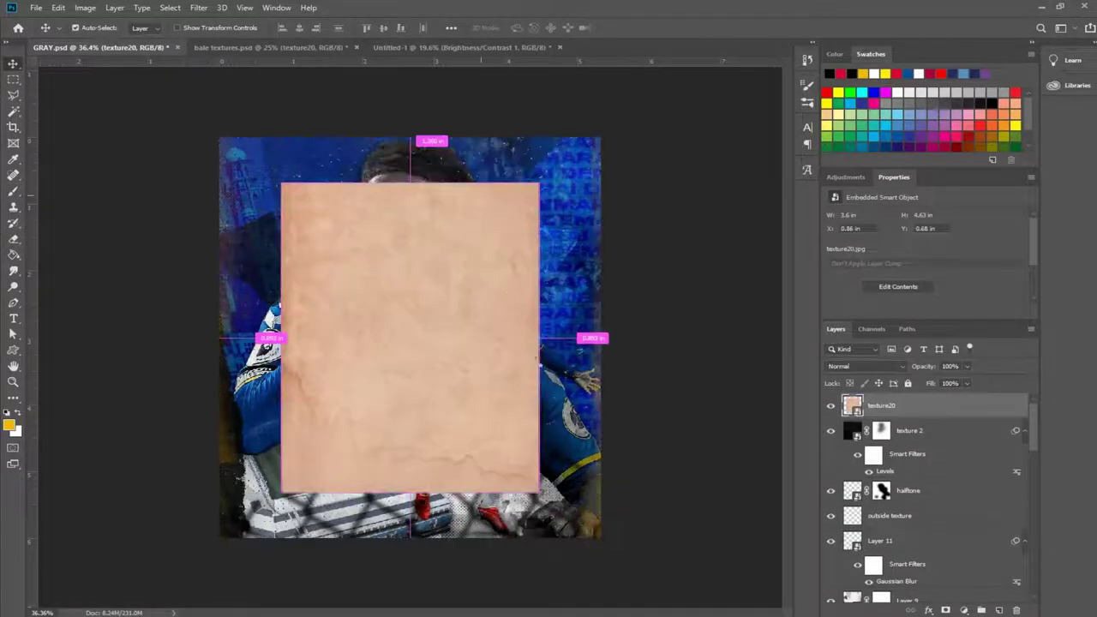
# Place texture20 in Hard Light mode behind a black mask that hides it.
pyautogui.press('Return')
pyautogui.click(854, 366)
pyautogui.click(842, 390)
pyautogui.click(865, 365)
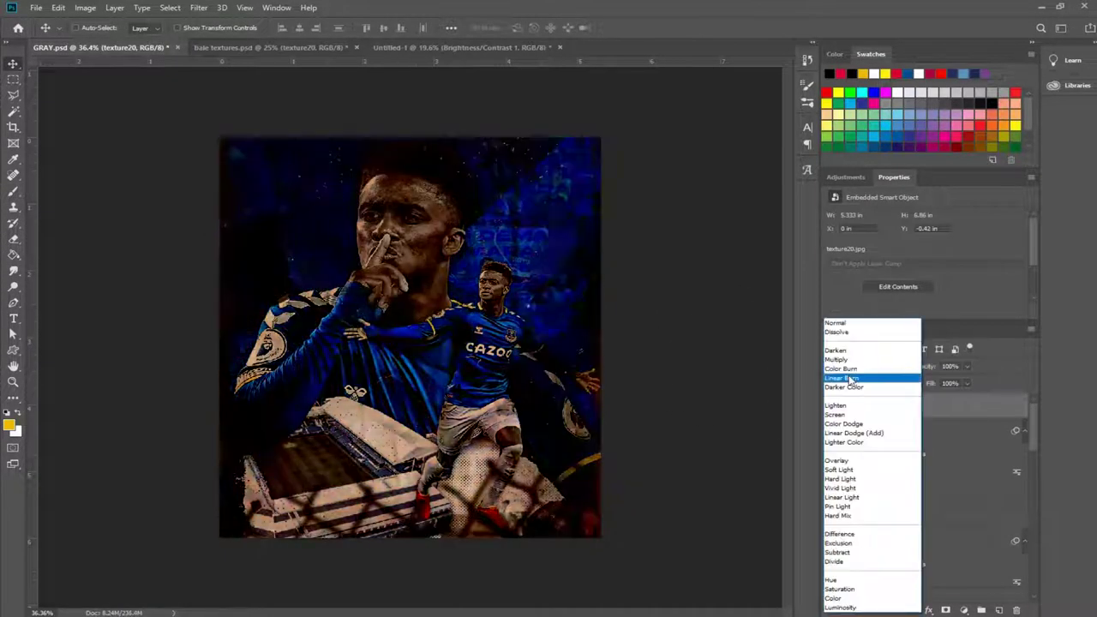
pyautogui.click(840, 478)
pyautogui.keyDown('alt'); pyautogui.click(945, 610); pyautogui.keyUp('alt')
pyautogui.press('d')
pyautogui.press('b')
# Paint texture20 in at the lower left, dim its mask with Levels output 150, and save.
pyautogui.scroll(-5, 415, 283)
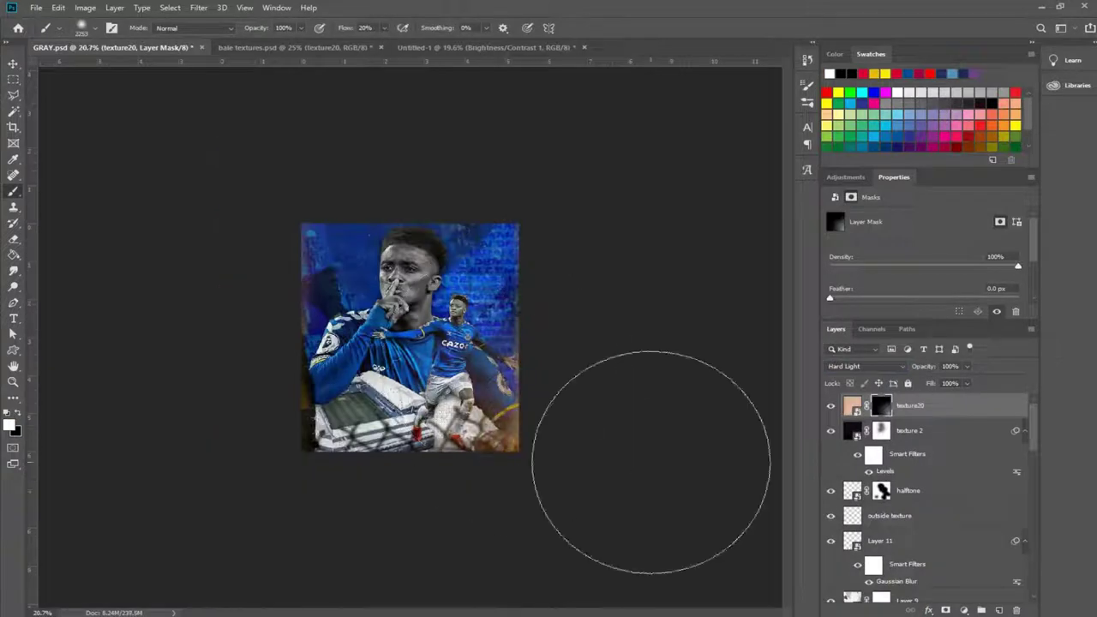
pyautogui.moveTo(685, 477); pyautogui.dragTo(343, 454)
pyautogui.scroll(6, 514, 428)
pyautogui.keyDown('alt'); pyautogui.click(880, 405); pyautogui.keyUp('alt')
pyautogui.hotkey('ctrl', 'l')
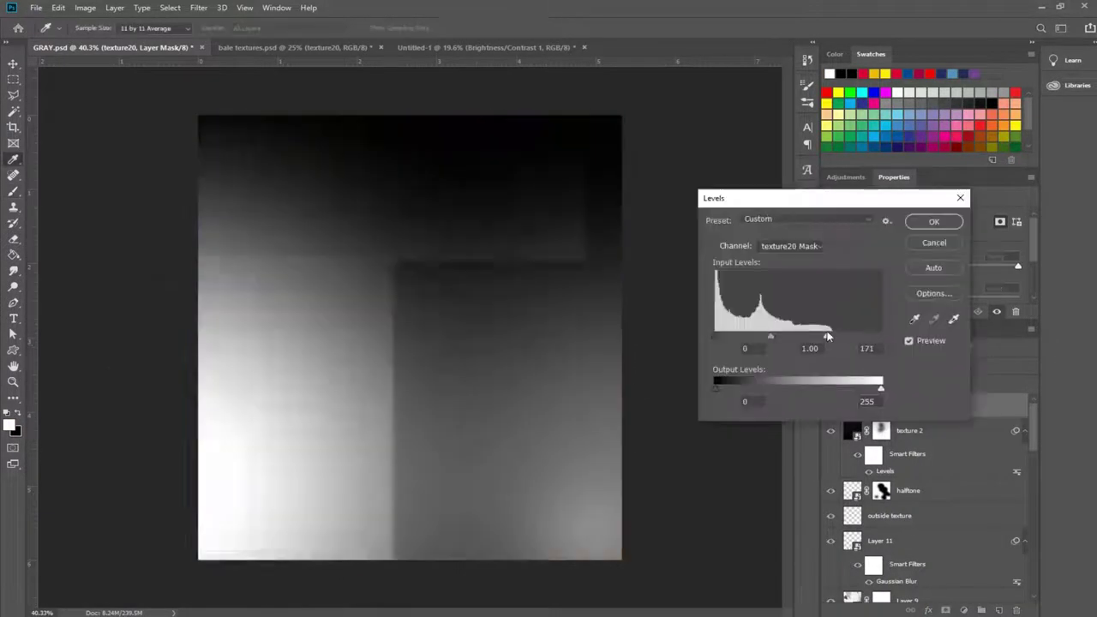
pyautogui.write('150')
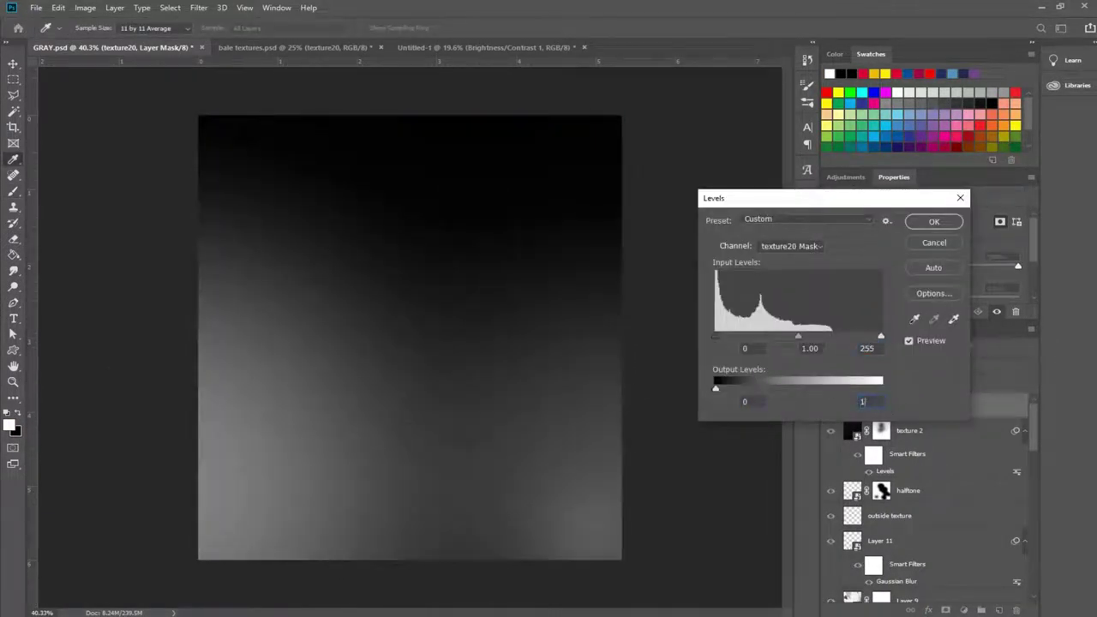
pyautogui.press('Return')
pyautogui.keyDown('alt'); pyautogui.click(881, 405); pyautogui.keyUp('alt')
pyautogui.hotkey('ctrl', 's')
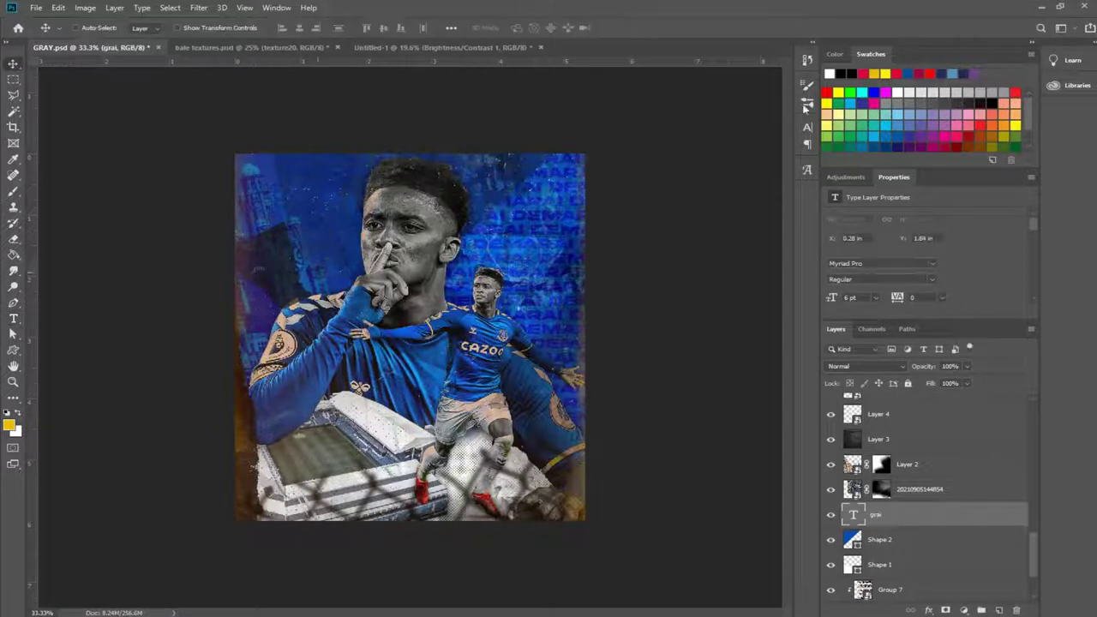
# Set the GRAY title to 56 pt Akira Expanded.
pyautogui.click(807, 127)
pyautogui.write('56')
pyautogui.press('Return')
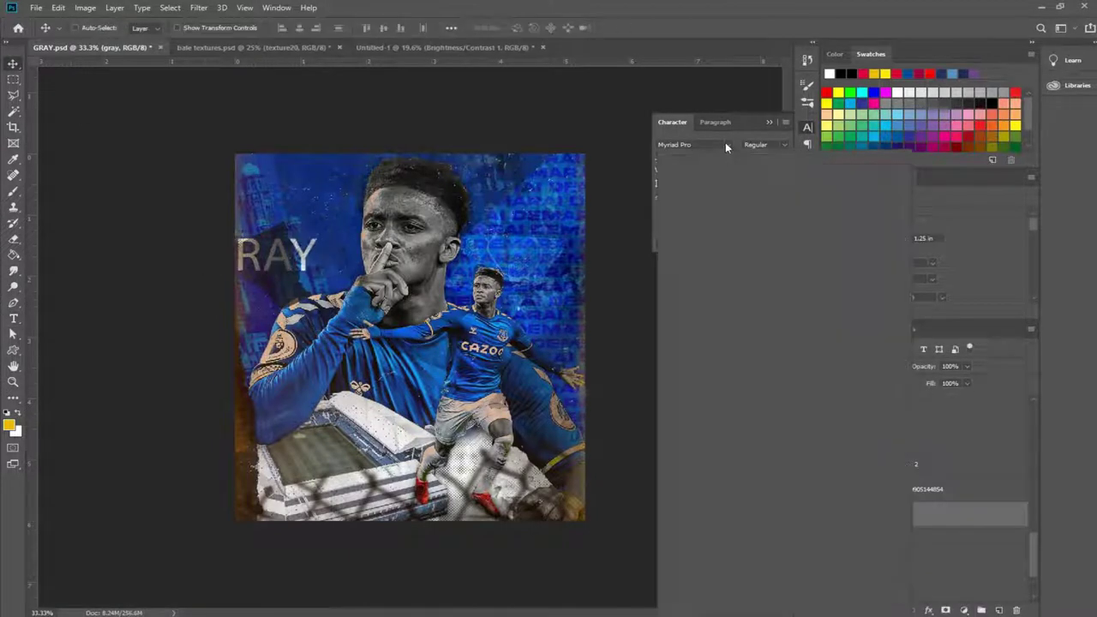
pyautogui.click(725, 142)
pyautogui.click(732, 182)
# Rotate the GRAY title vertical, enlarge it and place it down the left edge.
pyautogui.moveTo(359, 201)
pyautogui.mouseDown()
pyautogui.moveTo(406, 206)
pyautogui.moveTo(412, 183)
pyautogui.mouseUp()
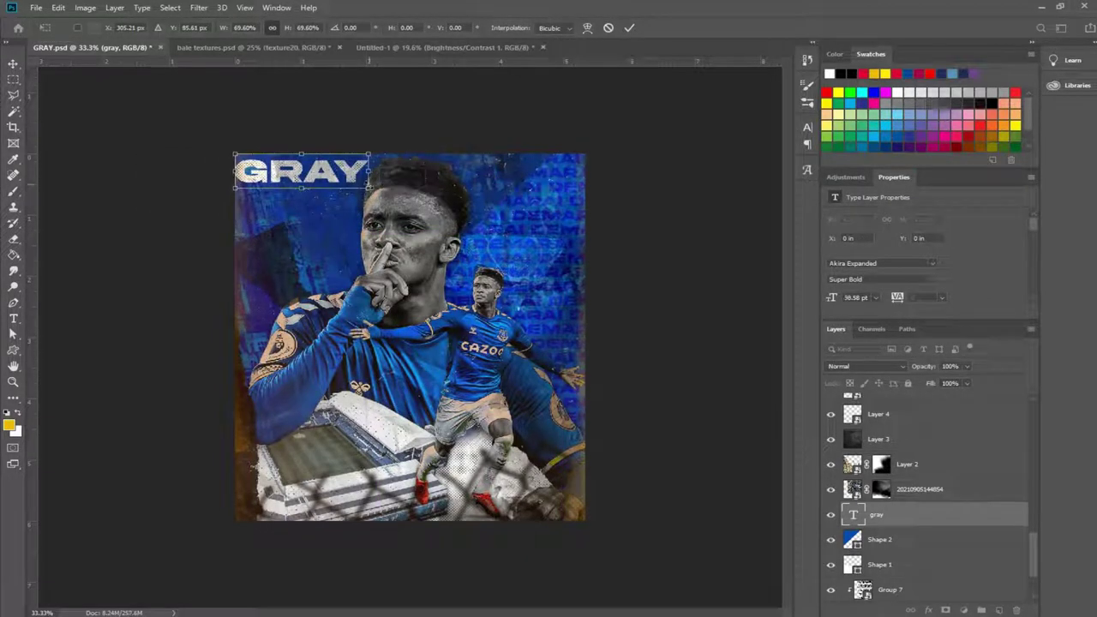
pyautogui.moveTo(300, 171); pyautogui.dragTo(266, 287)
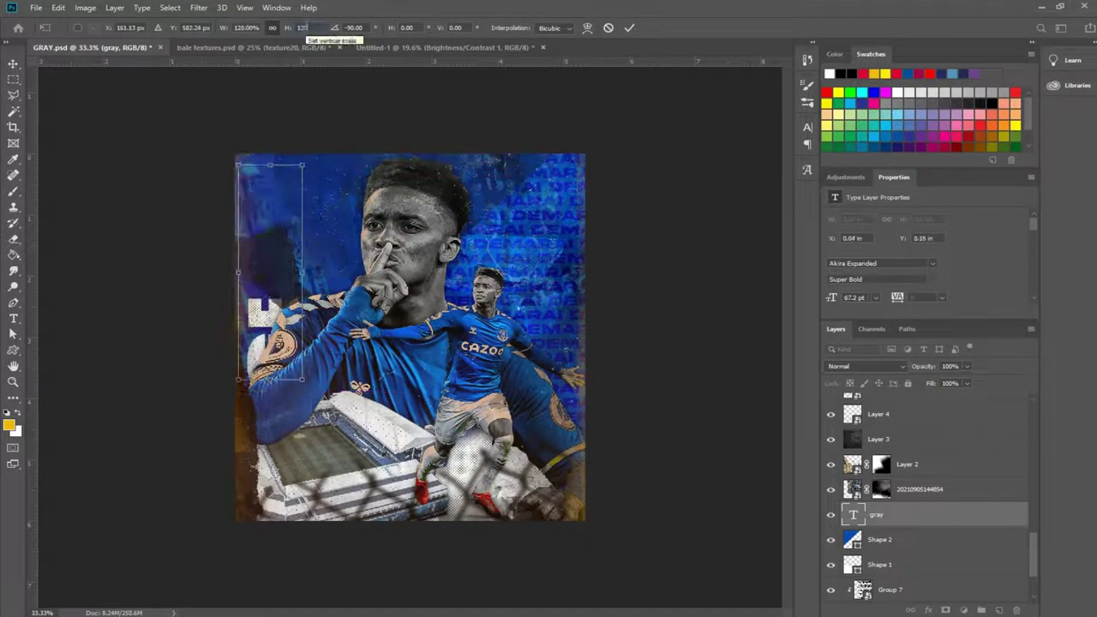
pyautogui.press('Return')
pyautogui.moveTo(262, 224); pyautogui.dragTo(270, 229)
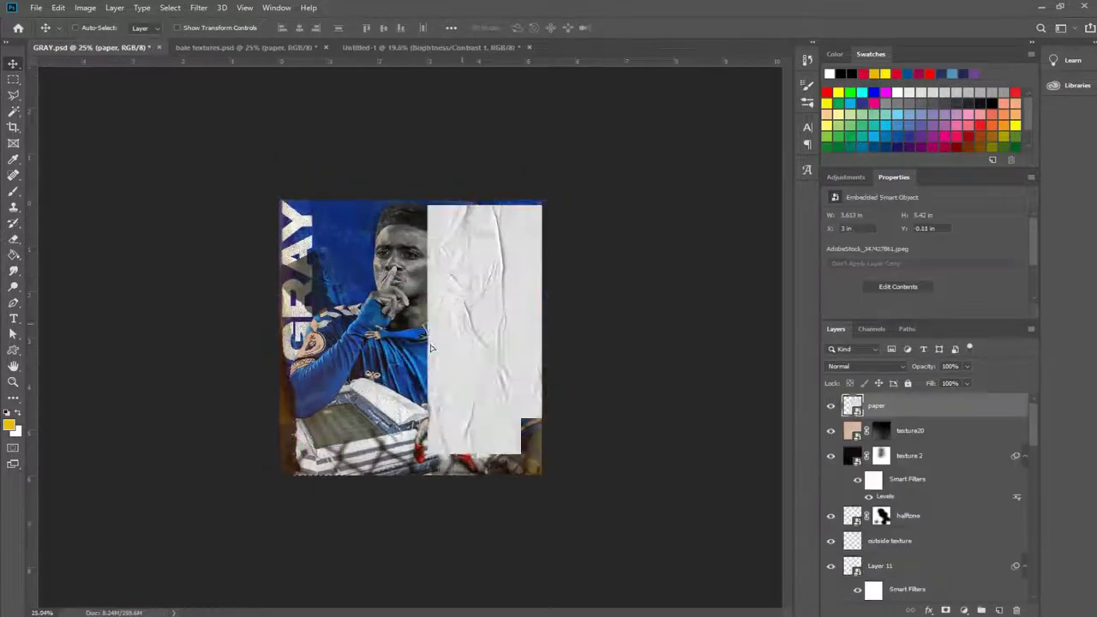
# Multiply the crumpled paper texture over the poster with a mask, then stamp all visible layers.
pyautogui.press('Return')
pyautogui.click(865, 366)
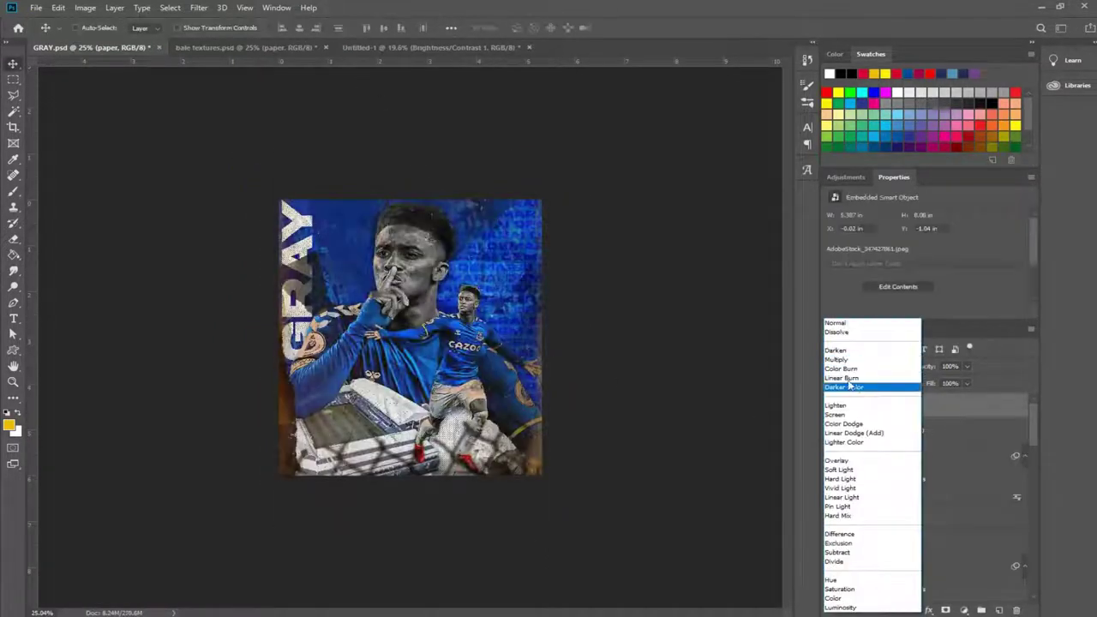
pyautogui.click(857, 384)
pyautogui.click(945, 610)
pyautogui.press('b')
pyautogui.scroll(2, 454, 415)
pyautogui.scroll(-2, 454, 415)
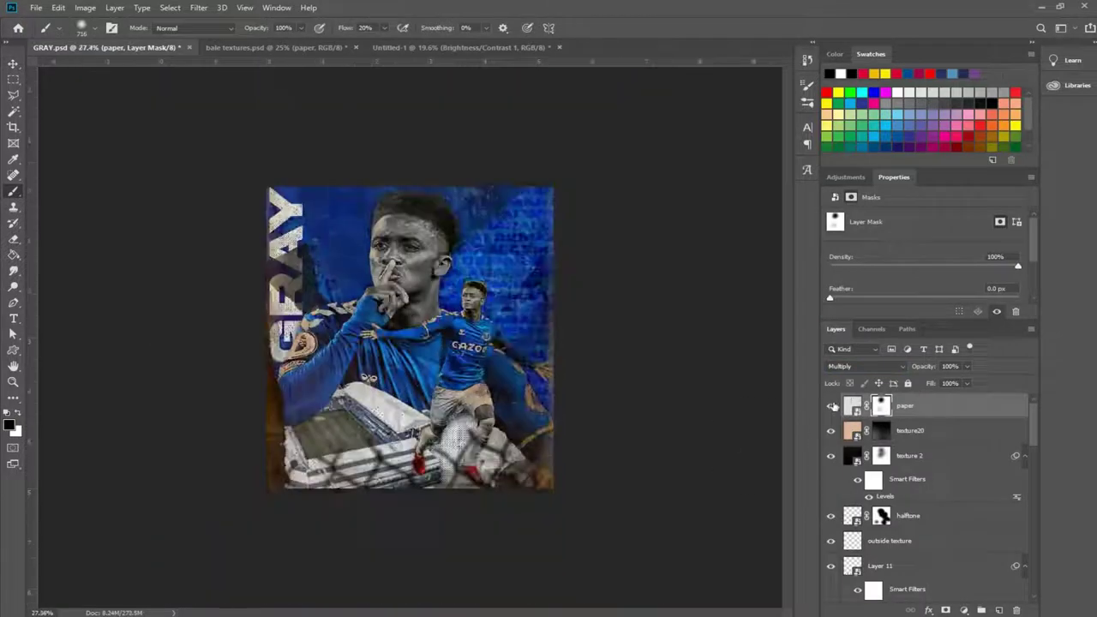
pyautogui.hotkey('ctrl', 'shift', 'alt', 'e')
# Make the merged layer a smart object; in Camera Raw set highlights -100, shadows +100, darker blacks.
pyautogui.click(198, 7)
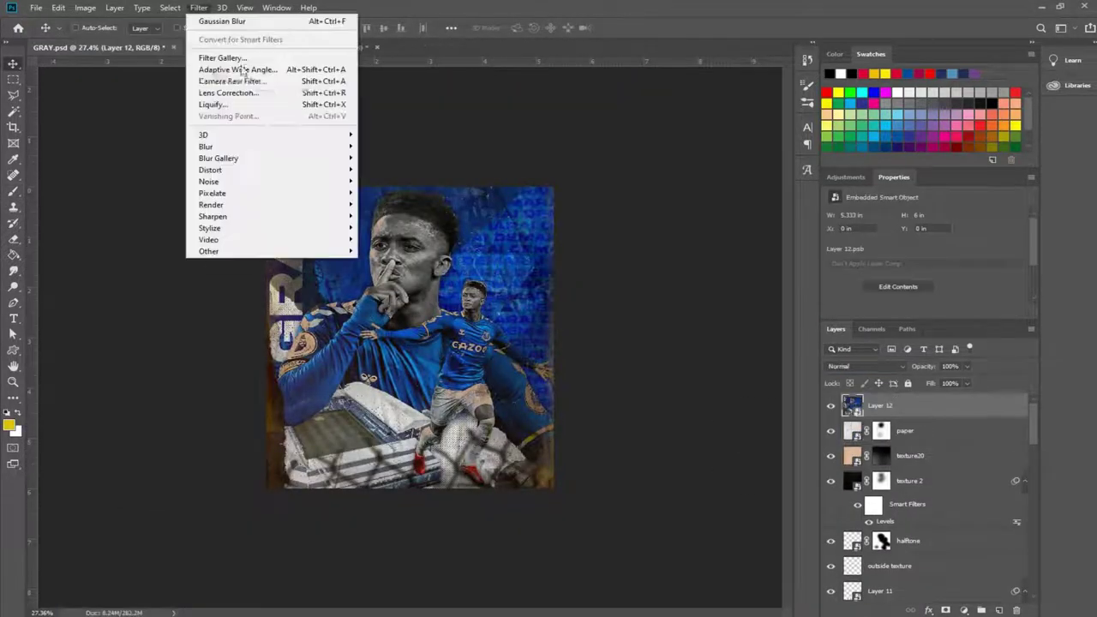
pyautogui.click(222, 37)
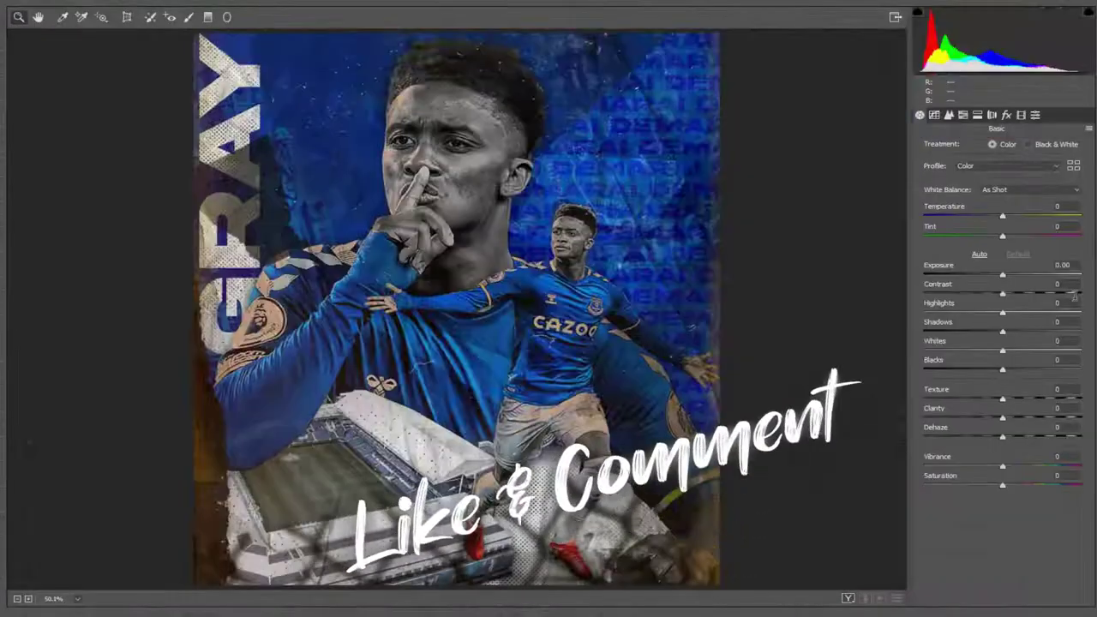
pyautogui.moveTo(1002, 293); pyautogui.dragTo(1028, 293)
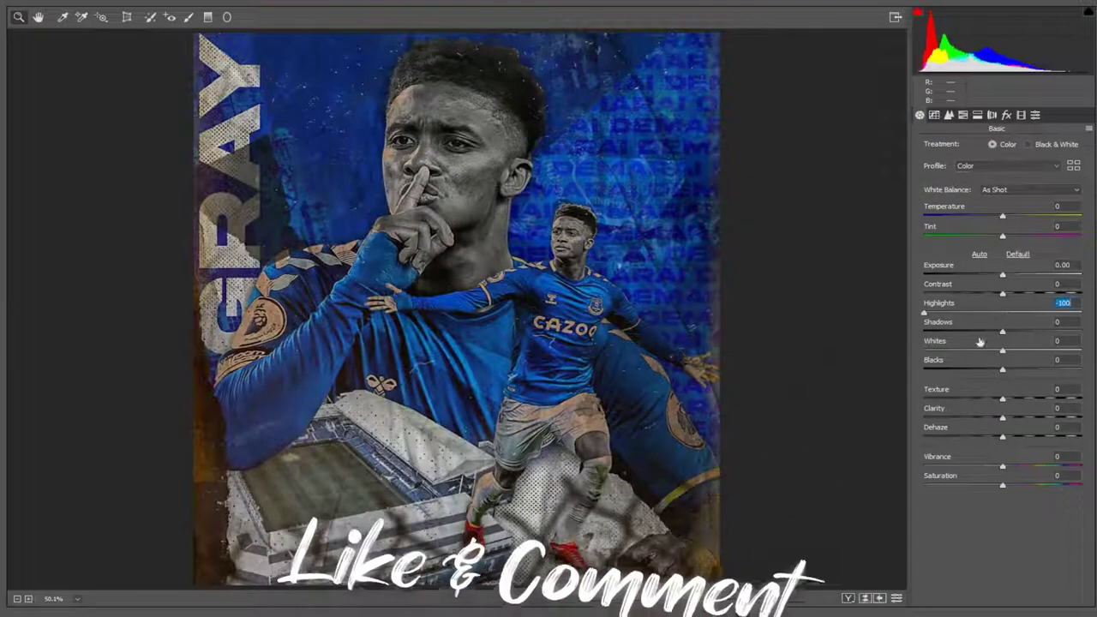
pyautogui.moveTo(1002, 331); pyautogui.dragTo(1081, 331)
pyautogui.moveTo(1002, 312); pyautogui.dragTo(925, 312)
pyautogui.moveTo(1037, 293); pyautogui.dragTo(1049, 293)
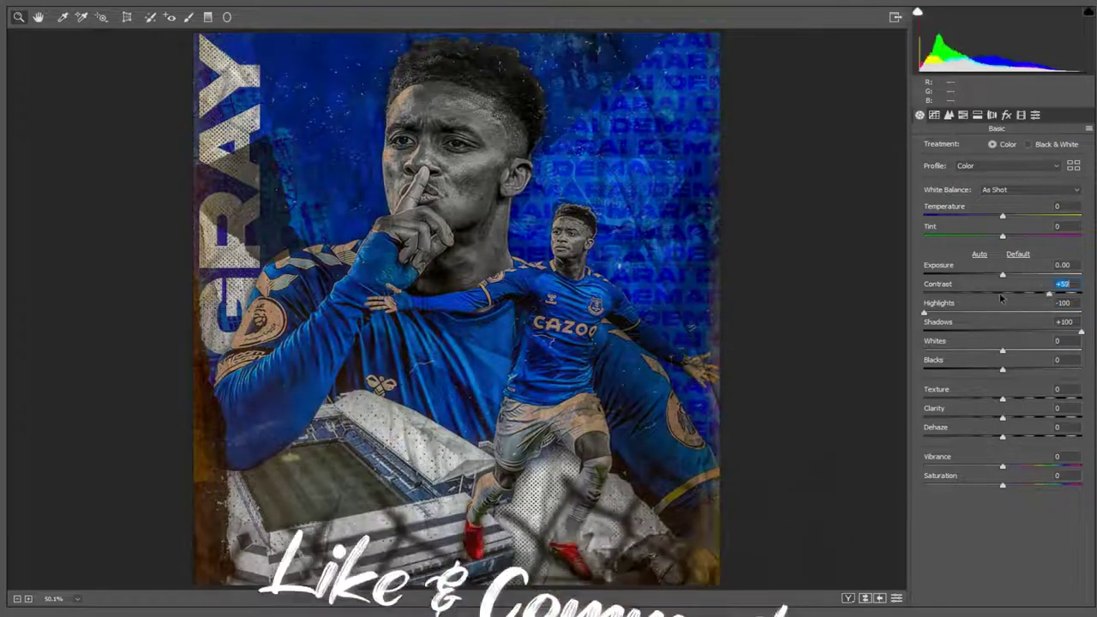
pyautogui.doubleClick(1000, 296)
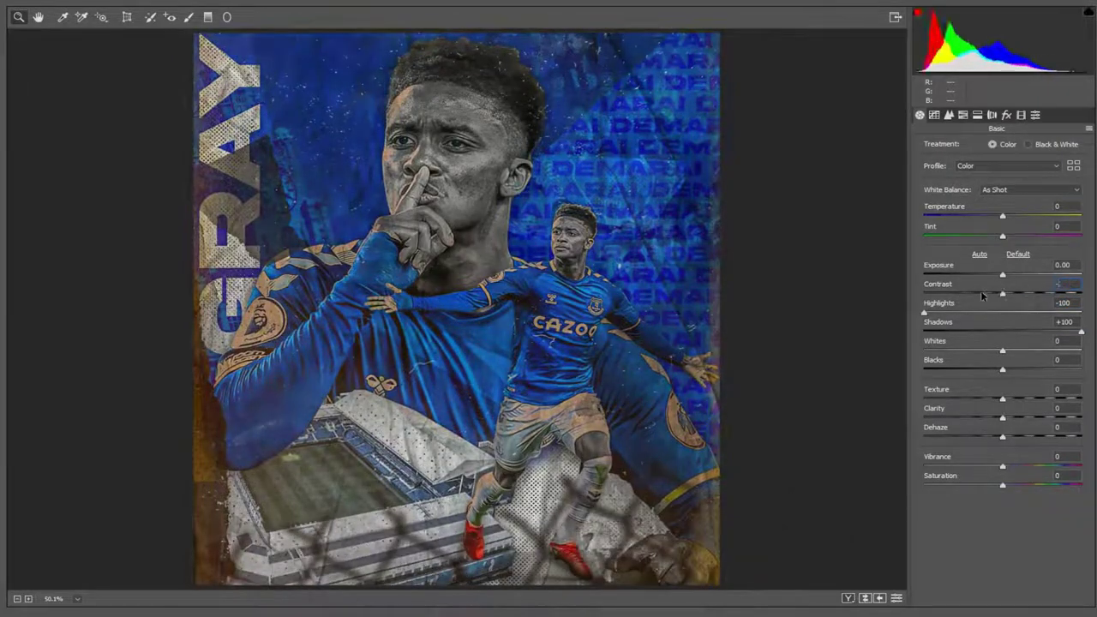
pyautogui.write('-20')
pyautogui.moveTo(1002, 371)
pyautogui.mouseDown()
pyautogui.moveTo(990, 370)
pyautogui.moveTo(1000, 351)
pyautogui.mouseUp()
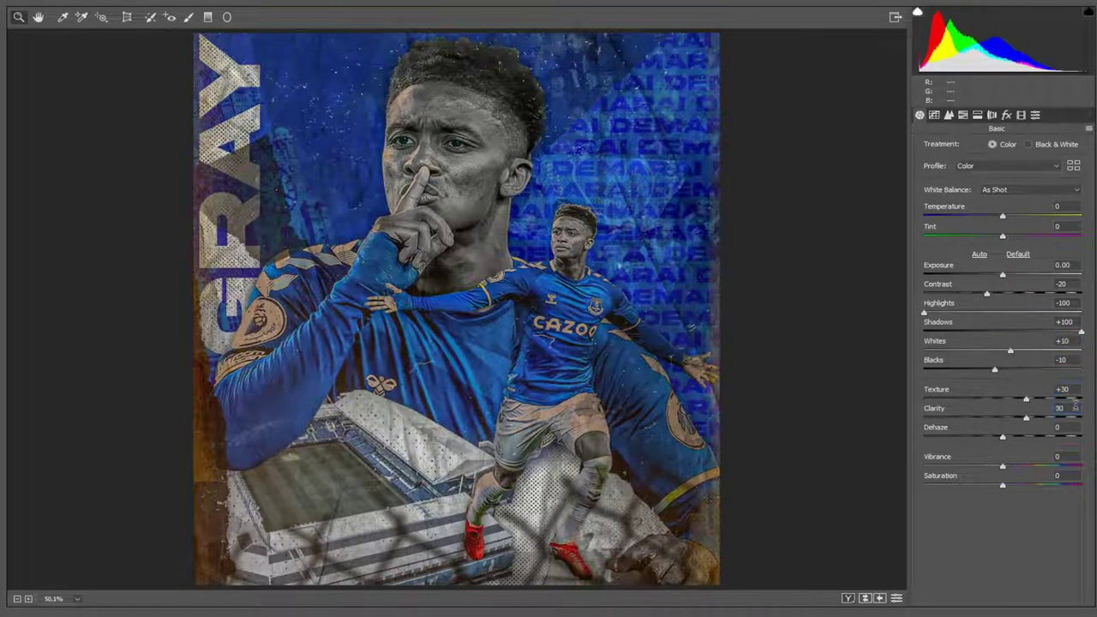